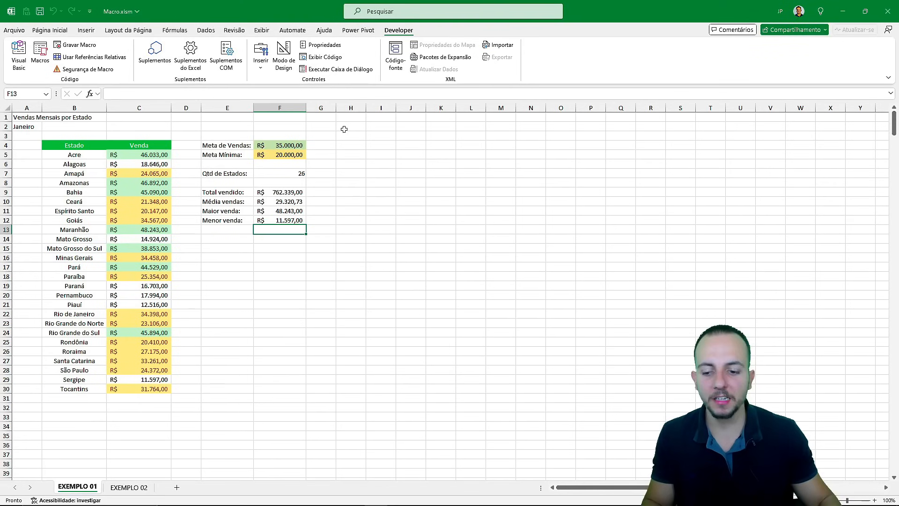
Review the order rows on the EXEMPLO 02 sheet and run the tarefa_diaria macro on them
{"action": "left_click", "coordinate": [143, 487]}
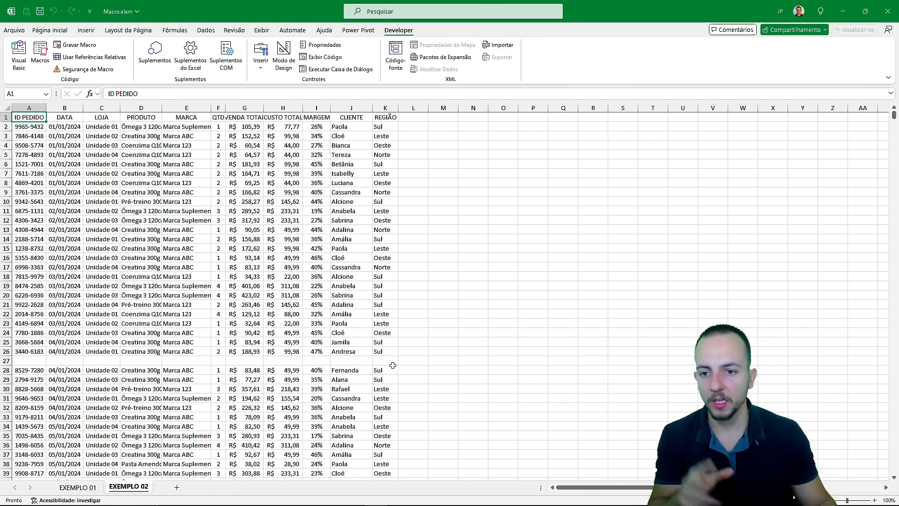
{"action": "scroll", "coordinate": [345, 327], "scroll_direction": "down", "scroll_amount": 20}
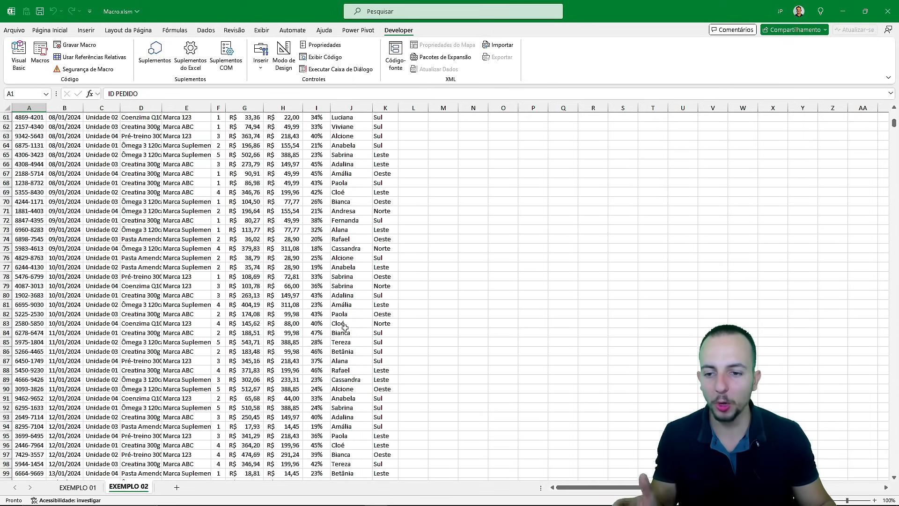
{"action": "scroll", "coordinate": [345, 328], "scroll_direction": "down", "scroll_amount": 16}
{"action": "scroll", "coordinate": [342, 326], "scroll_direction": "up", "scroll_amount": 20}
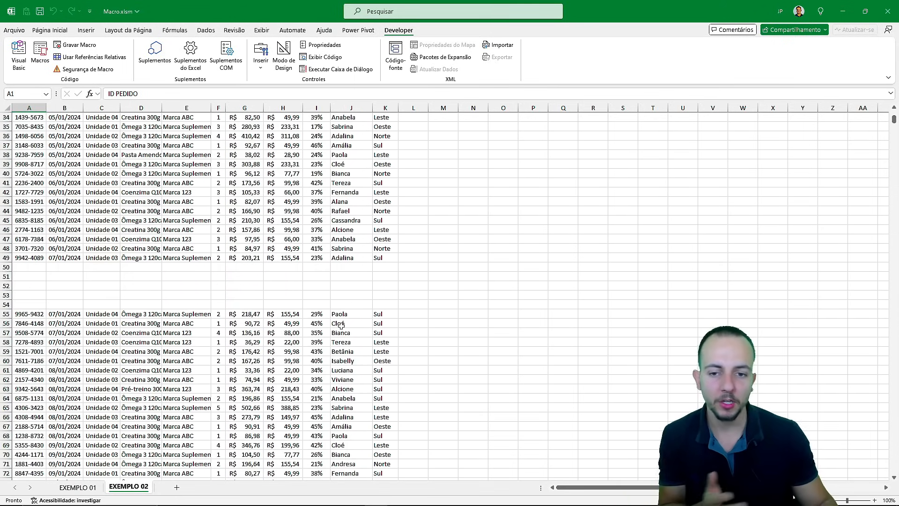
{"action": "scroll", "coordinate": [341, 324], "scroll_direction": "up", "scroll_amount": 11}
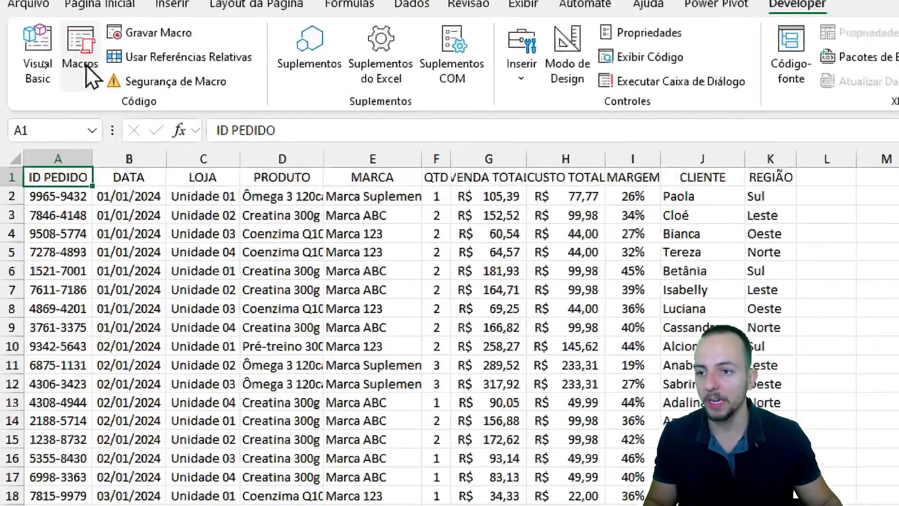
{"action": "left_click", "coordinate": [43, 61]}
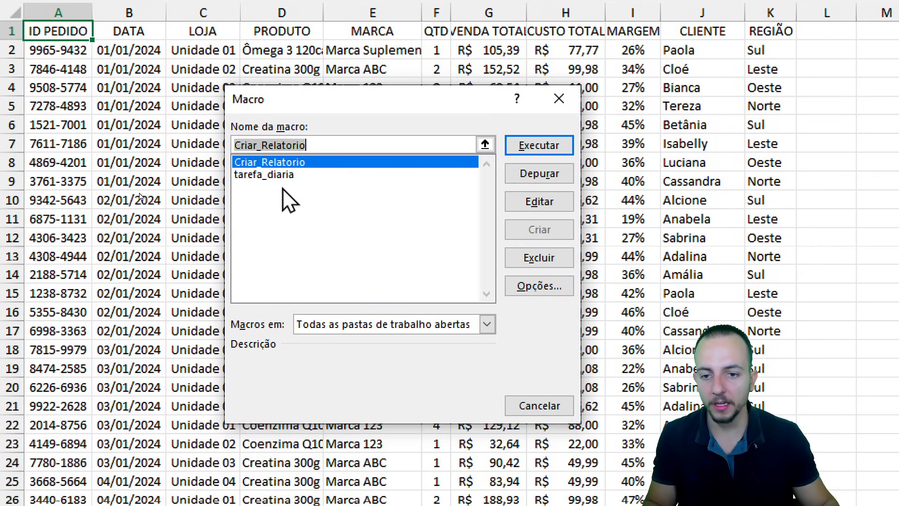
{"action": "left_click", "coordinate": [281, 320]}
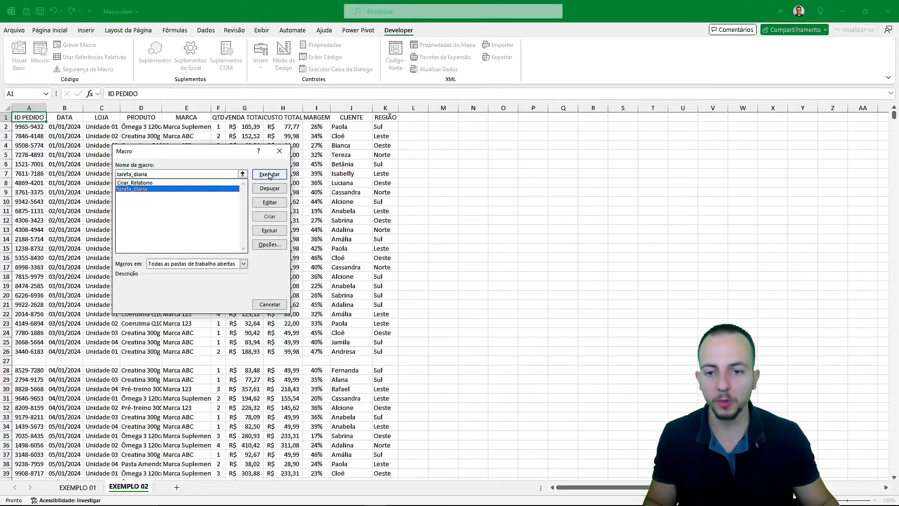
{"action": "left_click", "coordinate": [539, 145]}
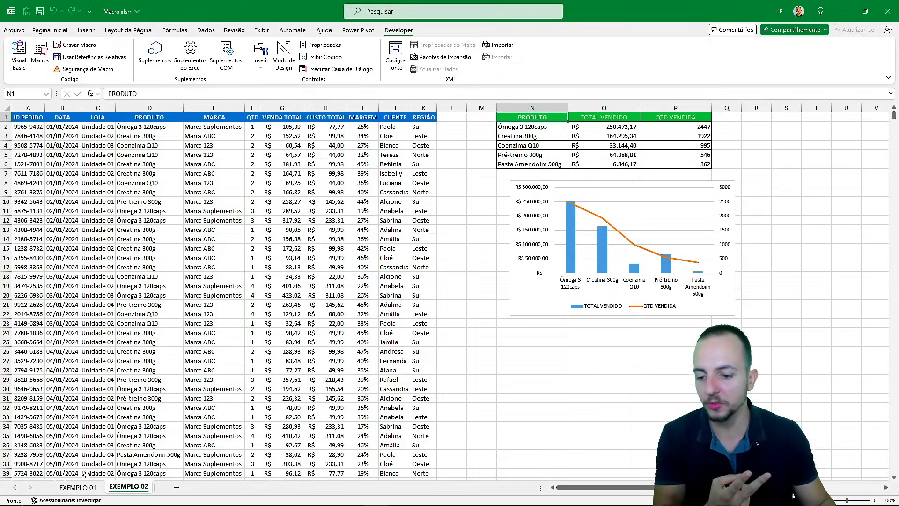
Go to the EXEMPLO 01 sheet, then find the Desenvolvedor tab among all tabs in the ribbon customization options and leave without changes
{"action": "left_click", "coordinate": [77, 487]}
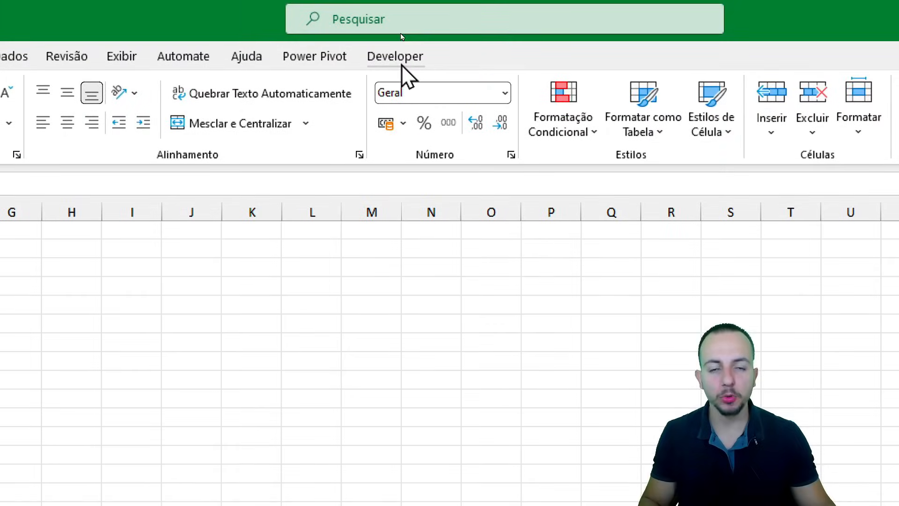
{"action": "left_click", "coordinate": [400, 32]}
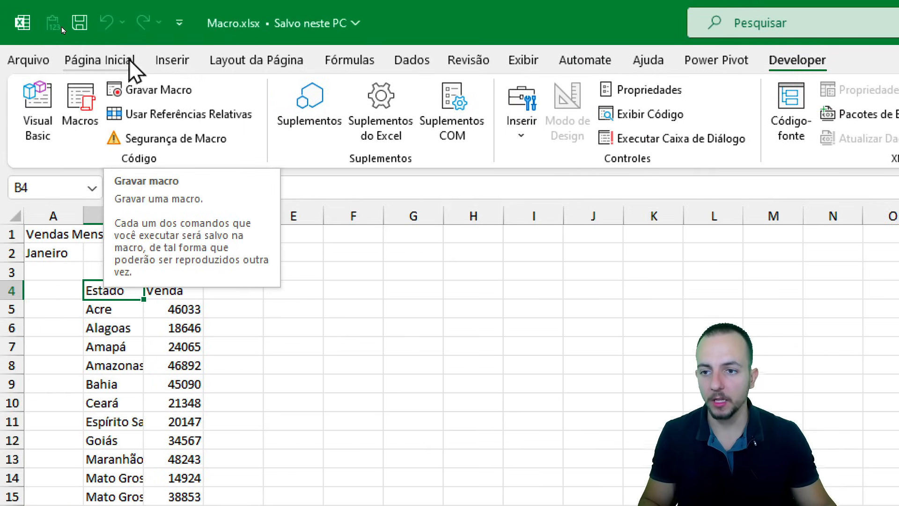
{"action": "left_click", "coordinate": [111, 57]}
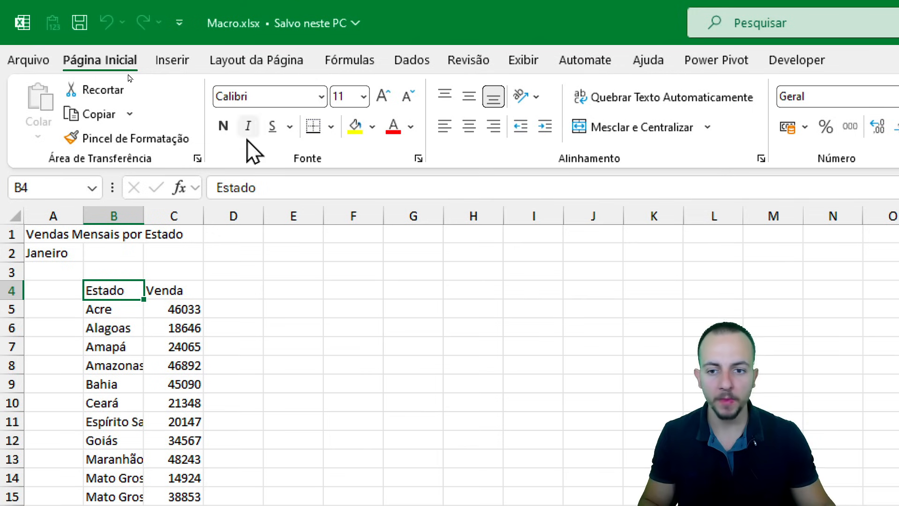
{"action": "right_click", "coordinate": [354, 147]}
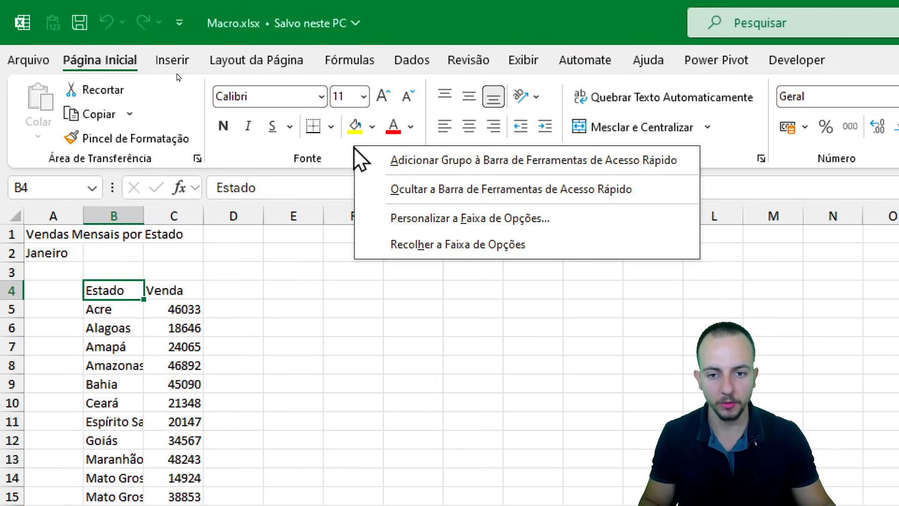
{"action": "left_click", "coordinate": [435, 224]}
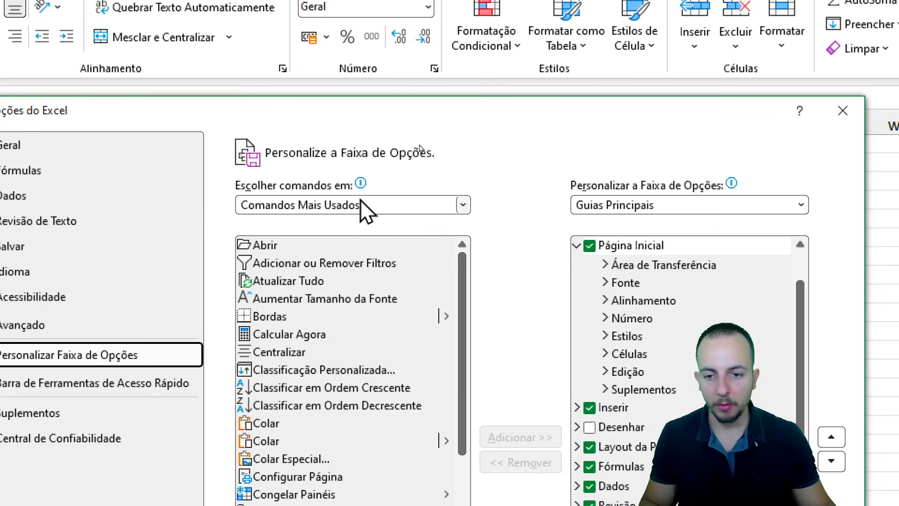
{"action": "left_click", "coordinate": [347, 204]}
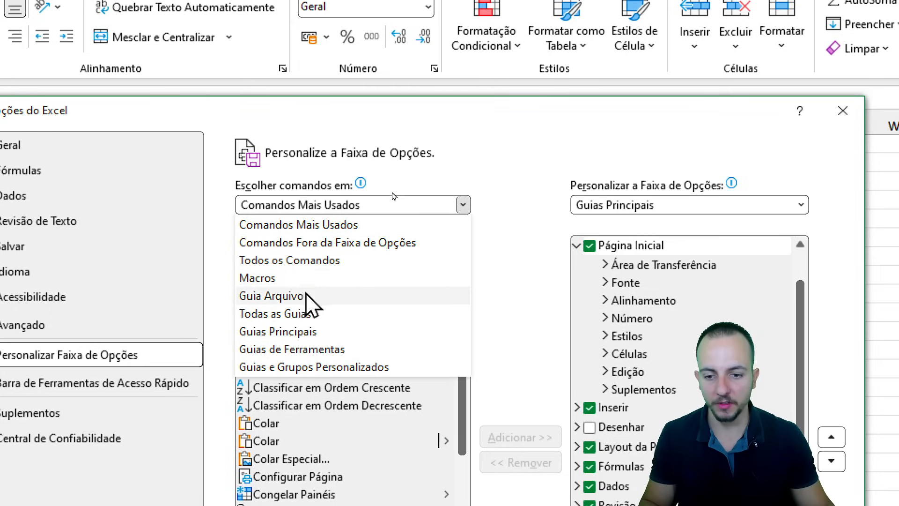
{"action": "left_click", "coordinate": [279, 315]}
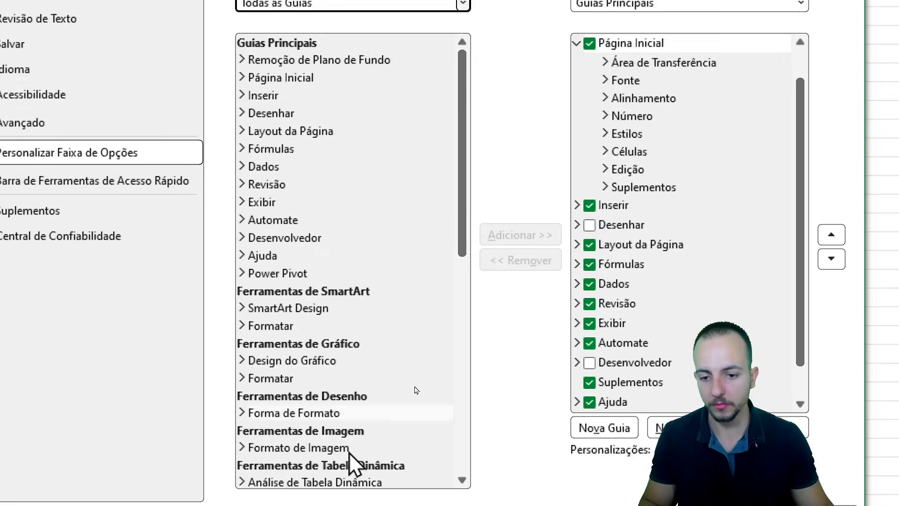
{"action": "left_click", "coordinate": [296, 160]}
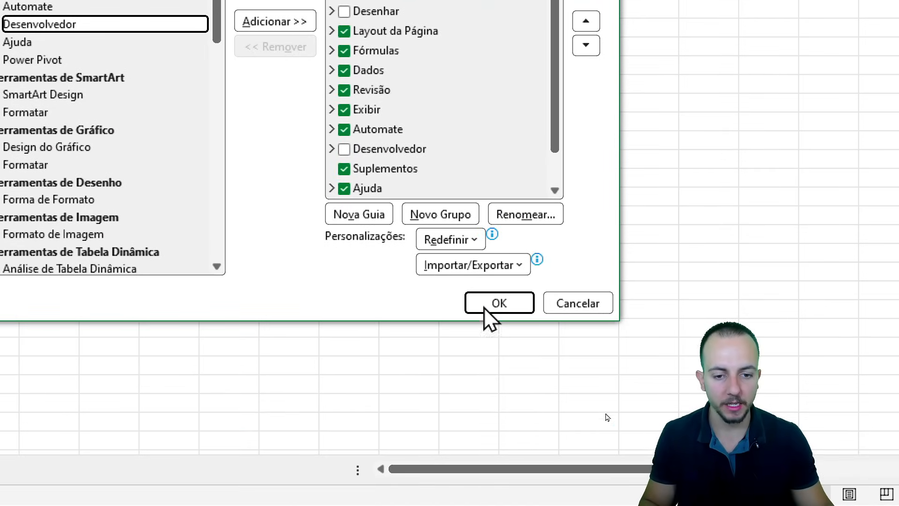
{"action": "left_click", "coordinate": [592, 307]}
{"action": "left_click", "coordinate": [174, 69]}
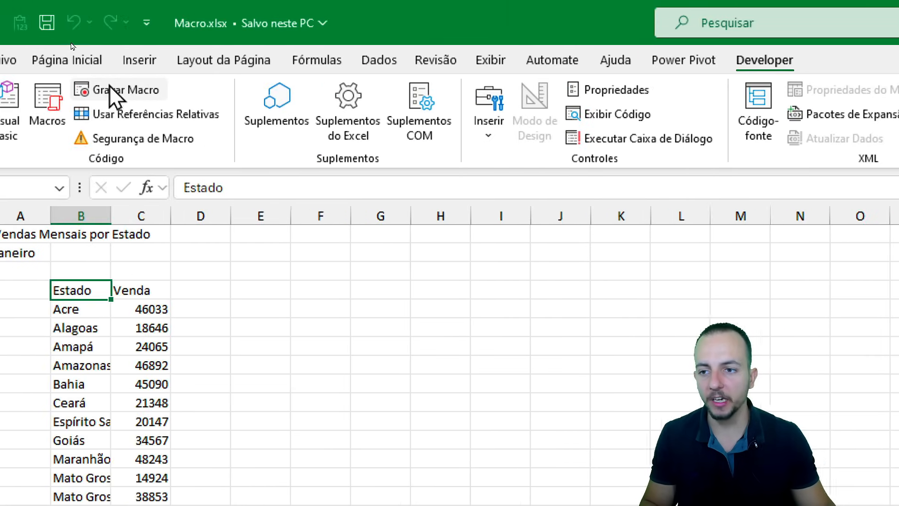
Examine the Estado and Venda columns of the January sales table and the empty area beside them
{"action": "left_click", "coordinate": [113, 62]}
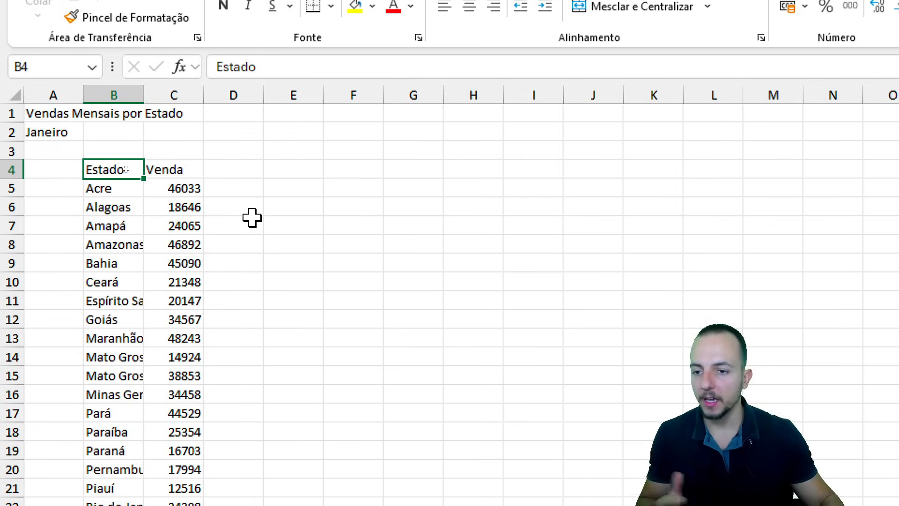
{"action": "left_click_drag", "start_coordinate": [96, 169], "coordinate": [105, 375]}
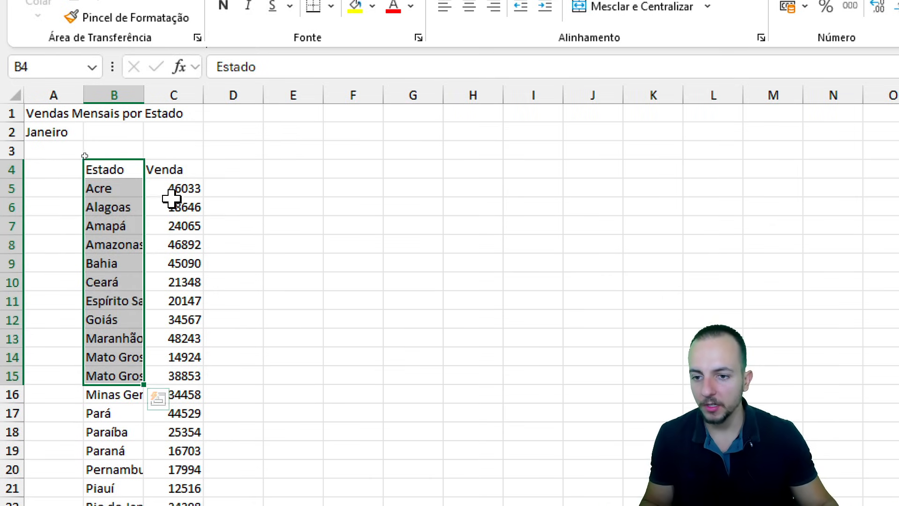
{"action": "left_click_drag", "start_coordinate": [172, 171], "coordinate": [175, 375]}
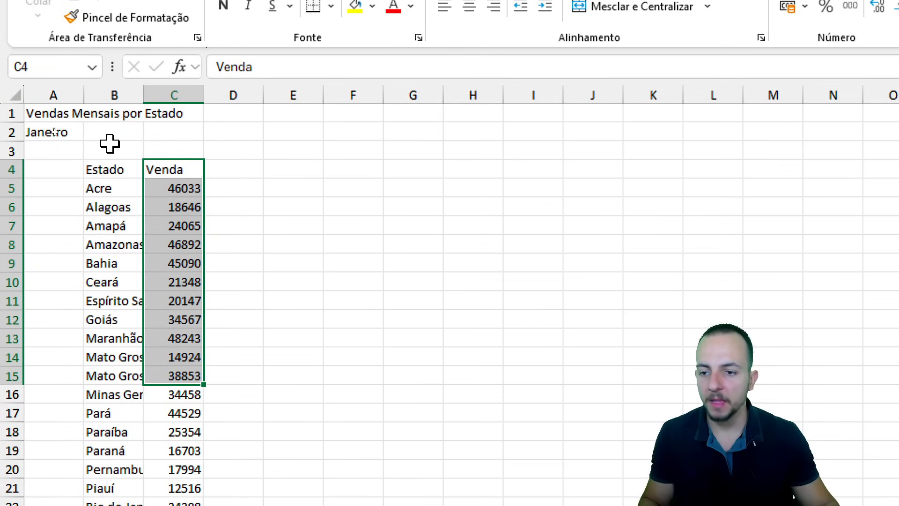
{"action": "left_click", "coordinate": [117, 173]}
{"action": "left_click_drag", "start_coordinate": [117, 173], "coordinate": [168, 505]}
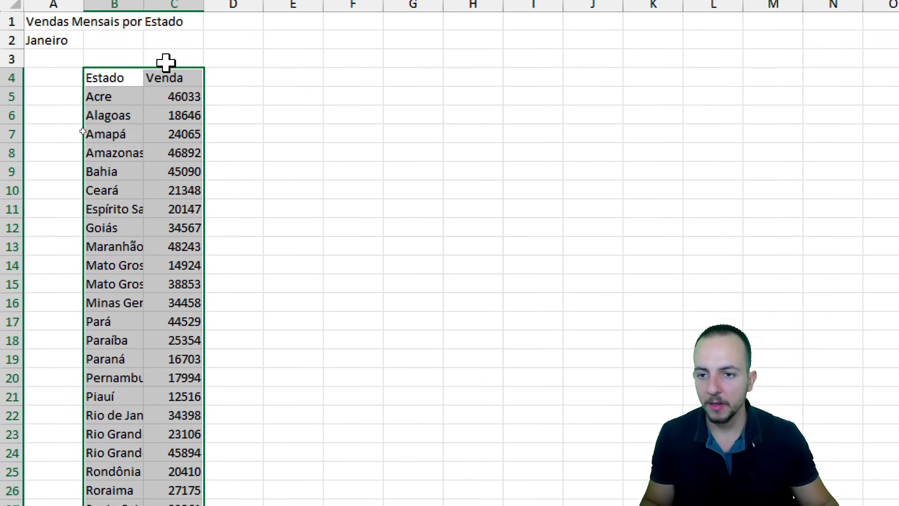
{"action": "left_click_drag", "start_coordinate": [97, 77], "coordinate": [196, 77]}
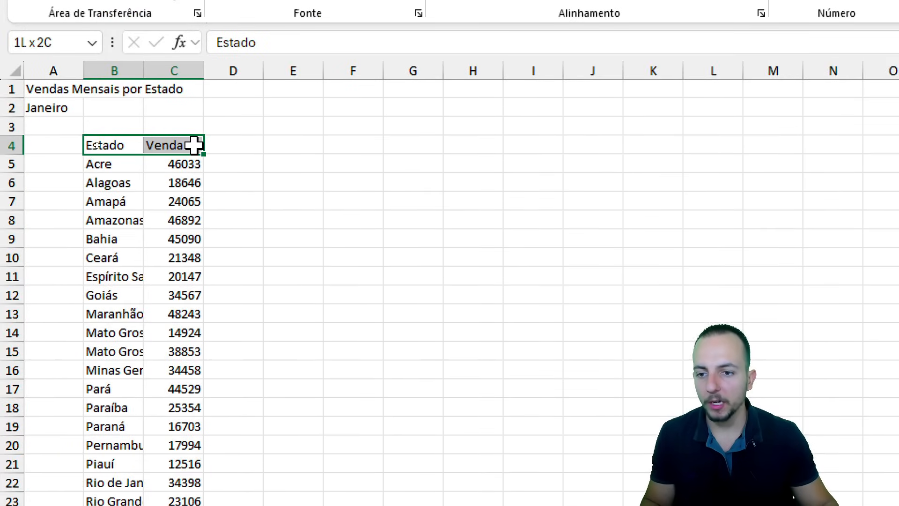
{"action": "left_click_drag", "start_coordinate": [187, 162], "coordinate": [183, 374]}
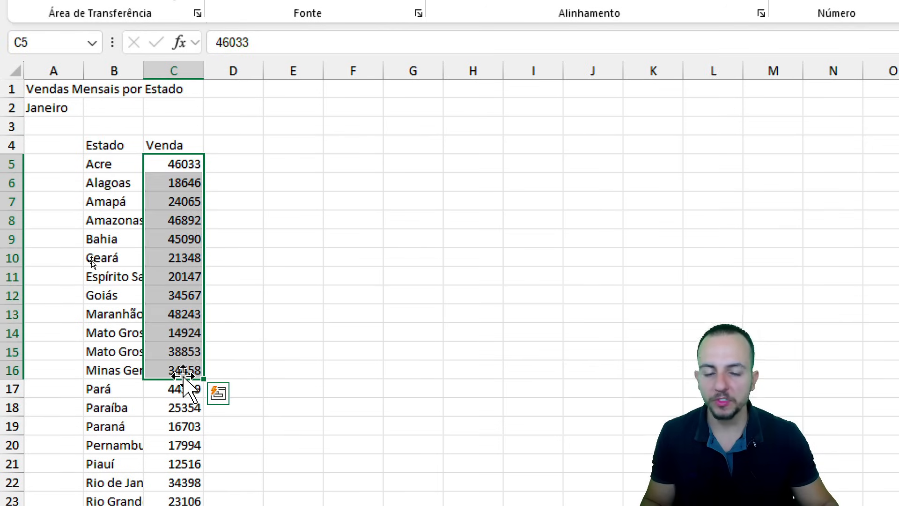
{"action": "left_click_drag", "start_coordinate": [306, 150], "coordinate": [402, 330]}
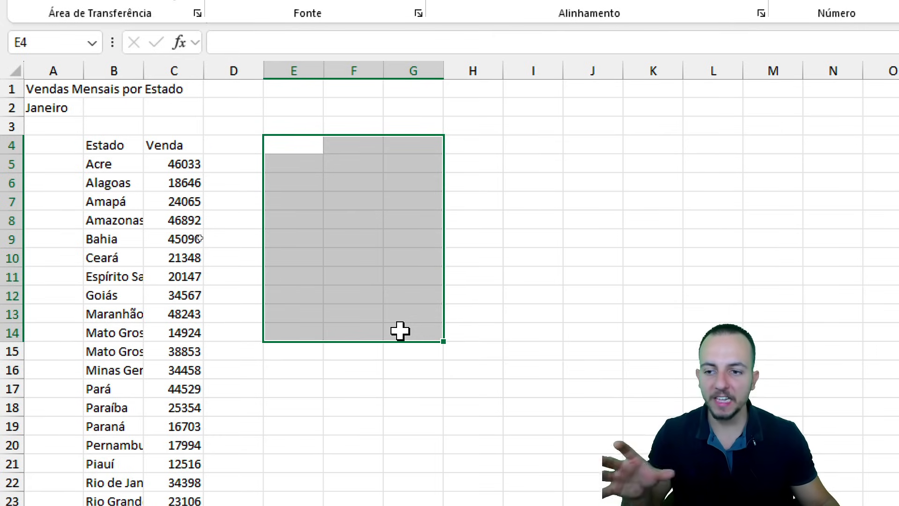
{"action": "left_click", "coordinate": [112, 169]}
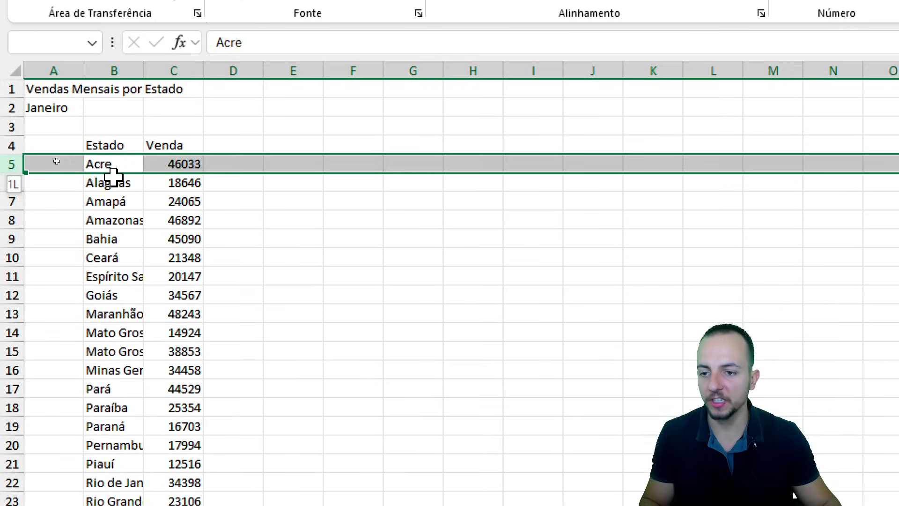
{"action": "left_click", "coordinate": [124, 185]}
{"action": "left_click", "coordinate": [131, 151]}
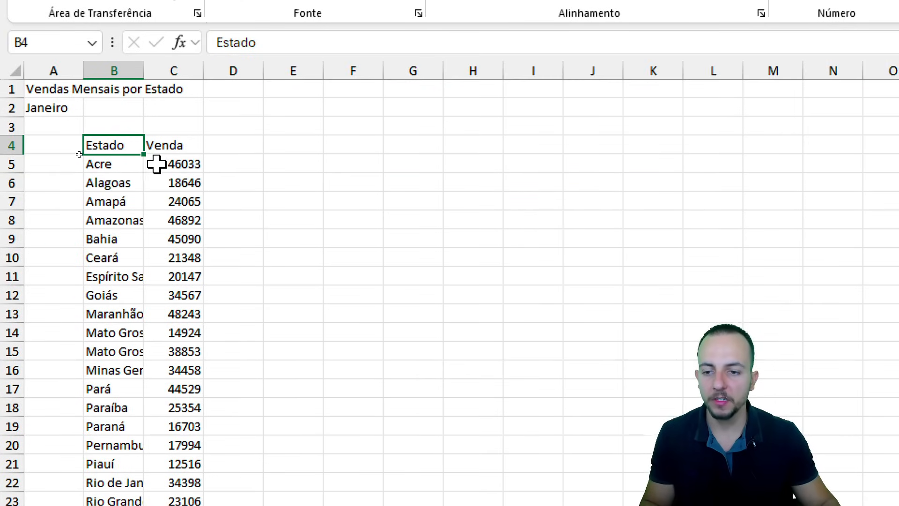
{"action": "left_click_drag", "start_coordinate": [156, 164], "coordinate": [181, 256]}
{"action": "left_click", "coordinate": [121, 147]}
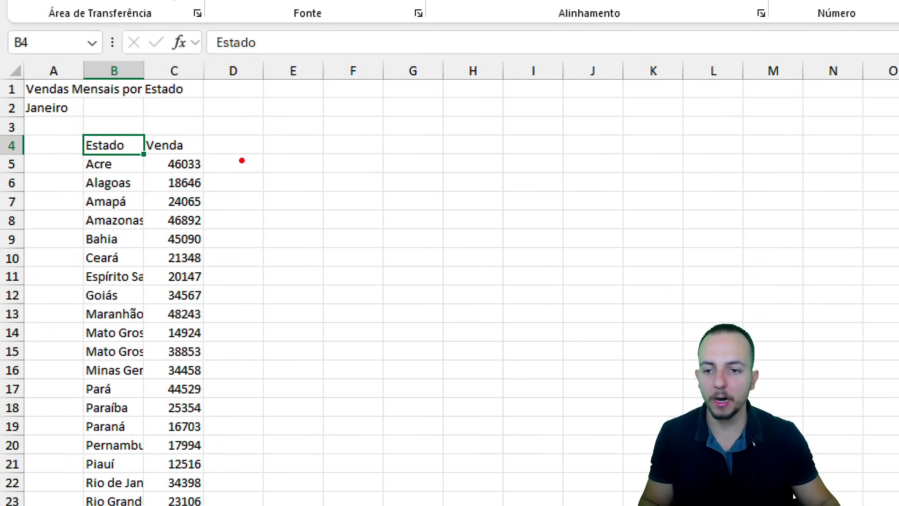
{"action": "left_click_drag", "start_coordinate": [150, 151], "coordinate": [213, 316]}
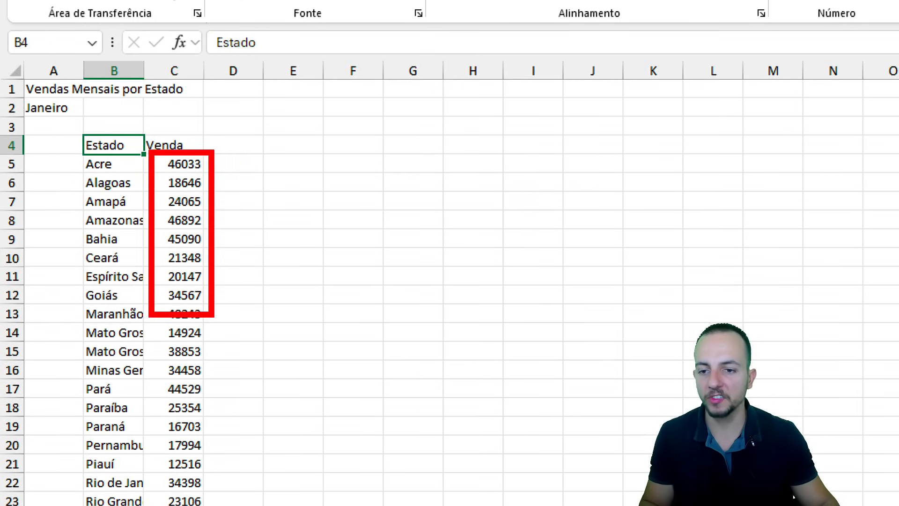
{"action": "left_click_drag", "start_coordinate": [264, 104], "coordinate": [263, 193]}
{"action": "left_click_drag", "start_coordinate": [321, 307], "coordinate": [321, 201]}
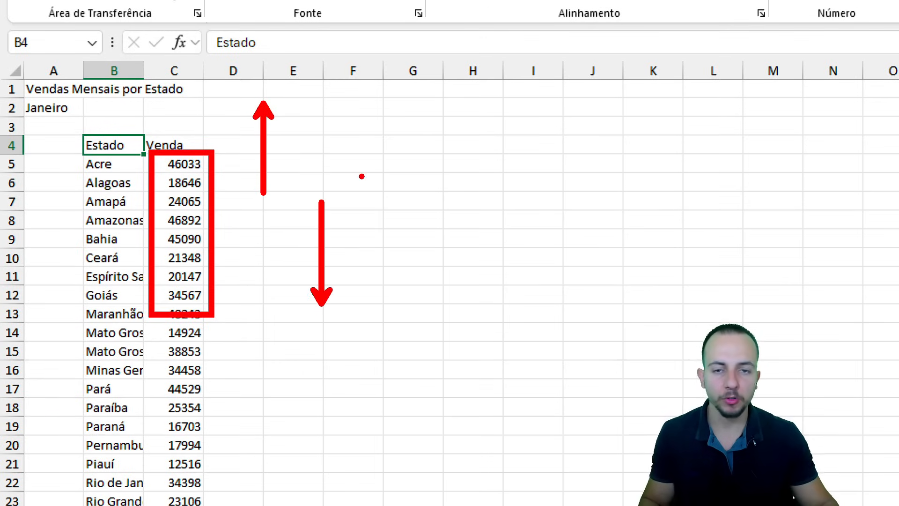
{"action": "key", "text": "Escape"}
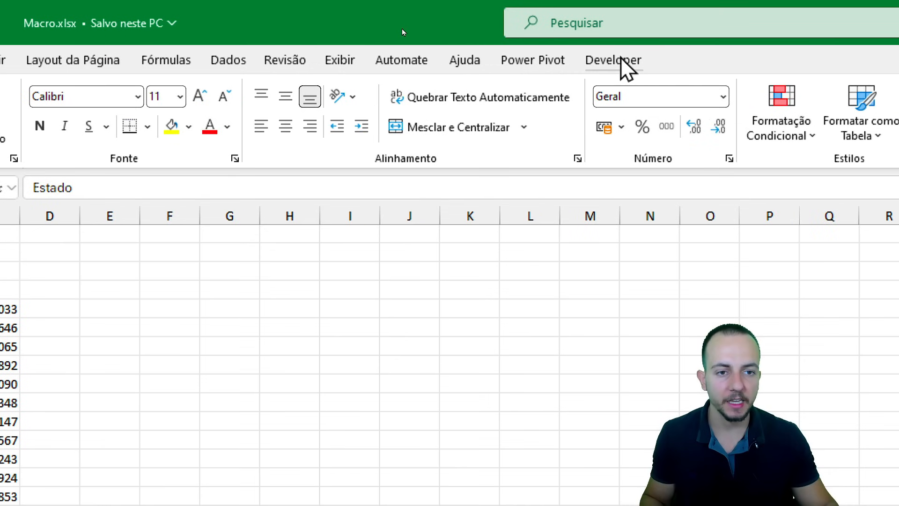
Set up a new macro recording and enter Criar Relatorio as the macro name
{"action": "left_click", "coordinate": [808, 60]}
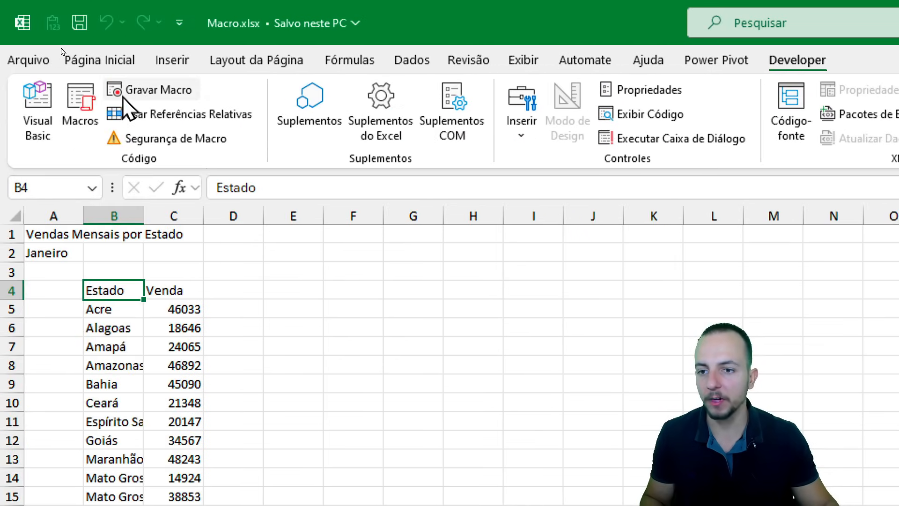
{"action": "left_click", "coordinate": [124, 94]}
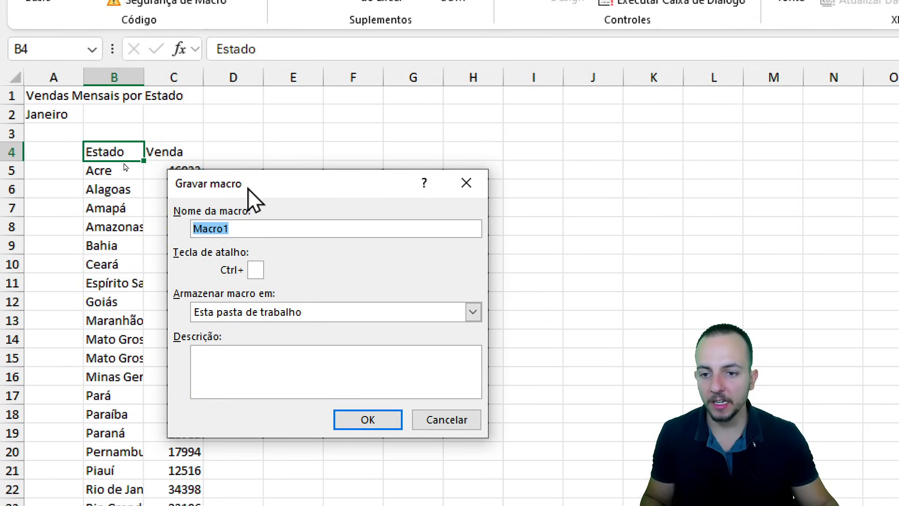
{"action": "left_click_drag", "start_coordinate": [250, 322], "coordinate": [328, 275]}
{"action": "left_click_drag", "start_coordinate": [328, 136], "coordinate": [333, 130]}
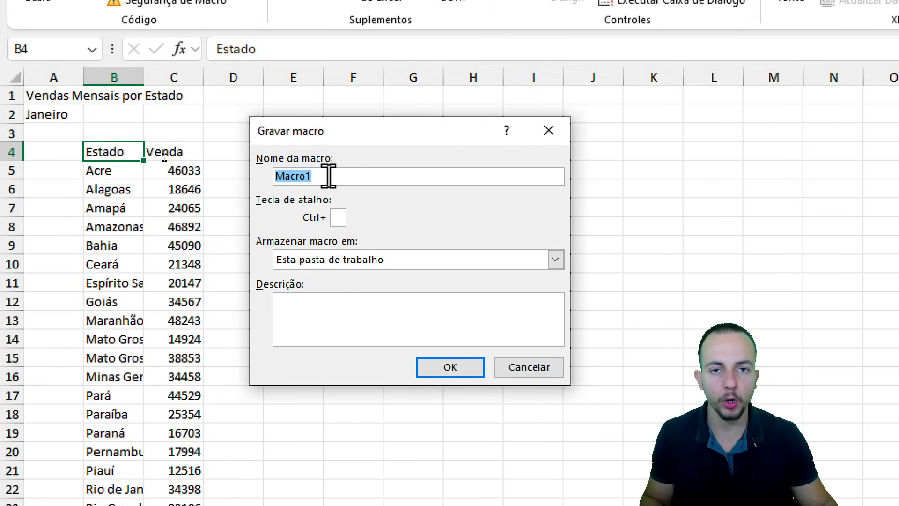
{"action": "type", "text": "Cria"}
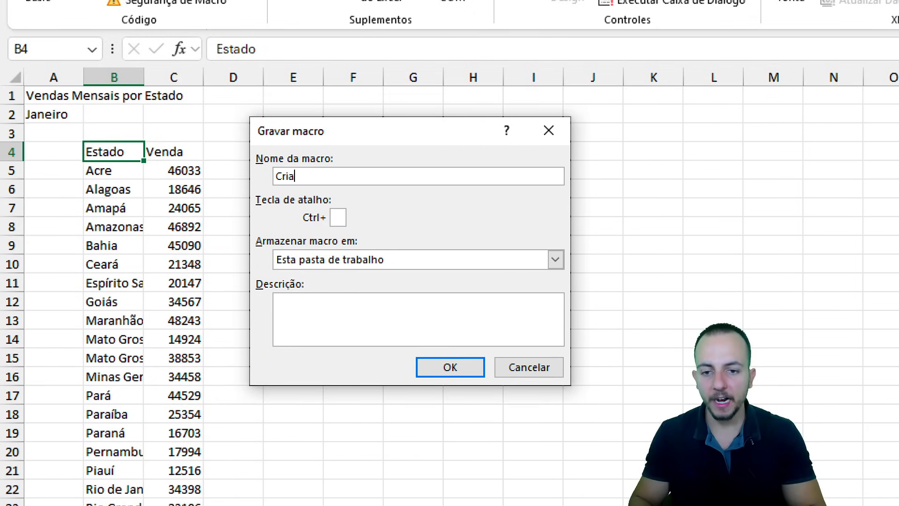
{"action": "type", "text": "r Relatorio"}
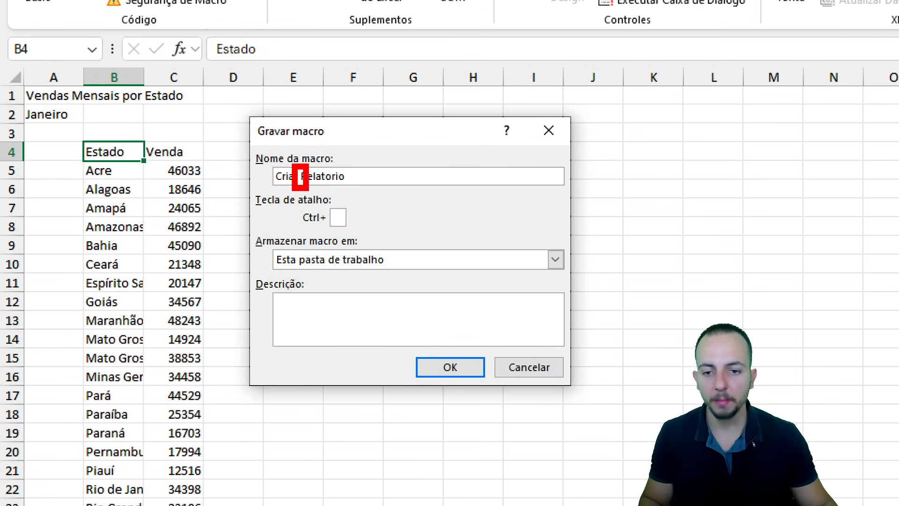
{"action": "left_click_drag", "start_coordinate": [304, 193], "coordinate": [340, 263]}
{"action": "key", "text": "ctrl+z"}
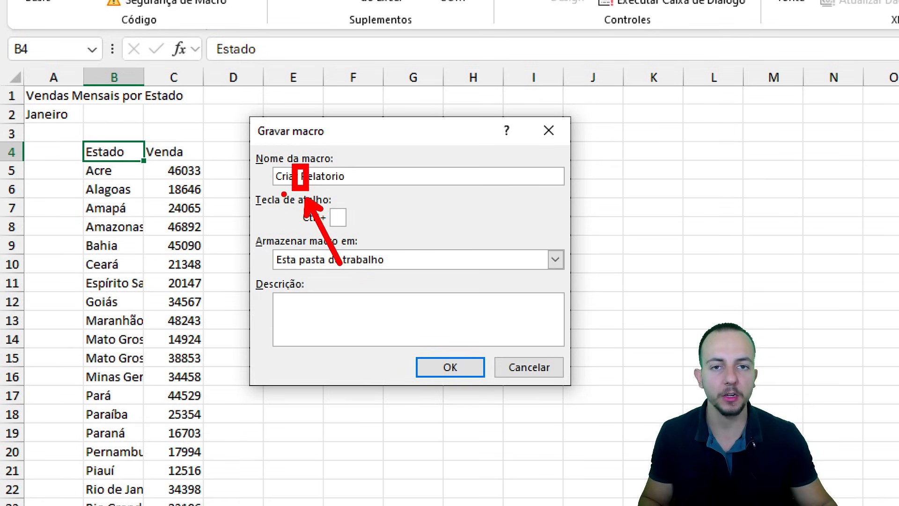
Try to accept the macro name containing a space, then replace the space with an underscore to make it Criar_Relatorio
{"action": "left_click_drag", "start_coordinate": [459, 358], "coordinate": [410, 368]}
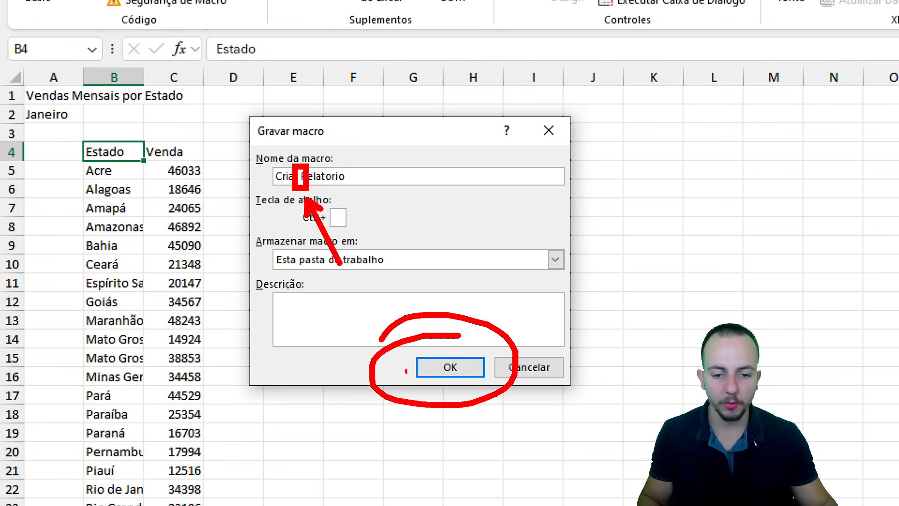
{"action": "left_click", "coordinate": [438, 367]}
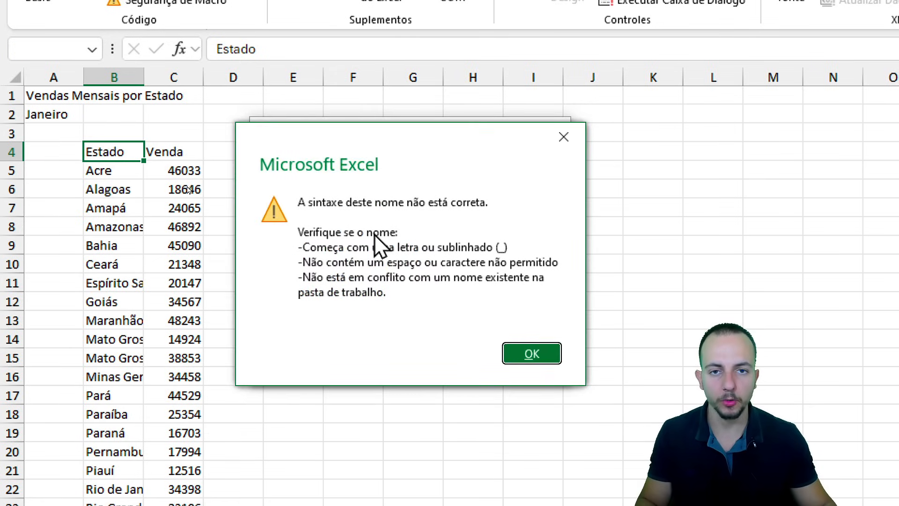
{"action": "left_click", "coordinate": [538, 354]}
{"action": "left_click", "coordinate": [307, 180]}
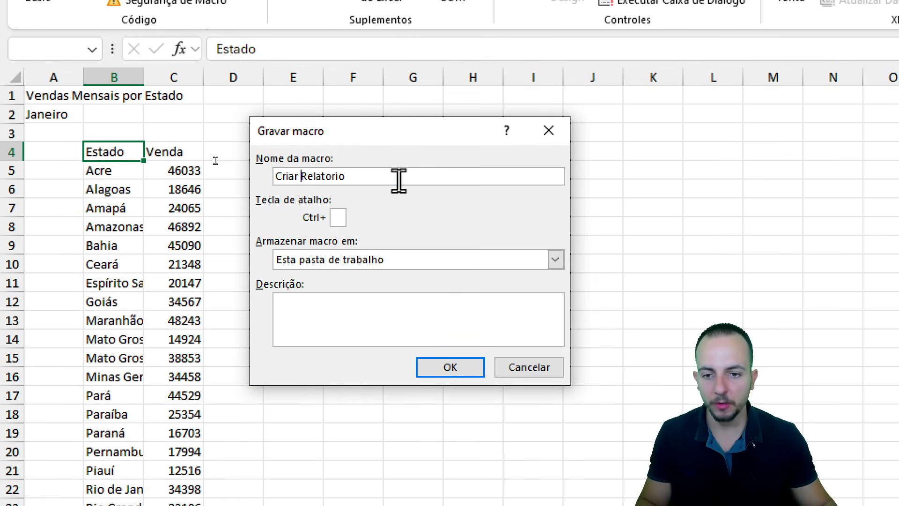
{"action": "key", "text": "BackSpace"}
{"action": "type", "text": "_"}
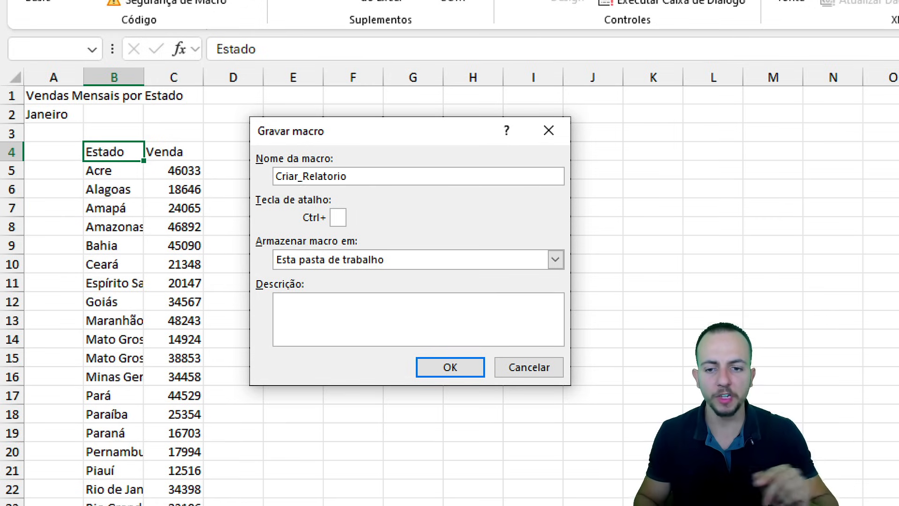
Start recording the macro in this workbook, leaving its shortcut key and description empty
{"action": "left_click", "coordinate": [341, 217]}
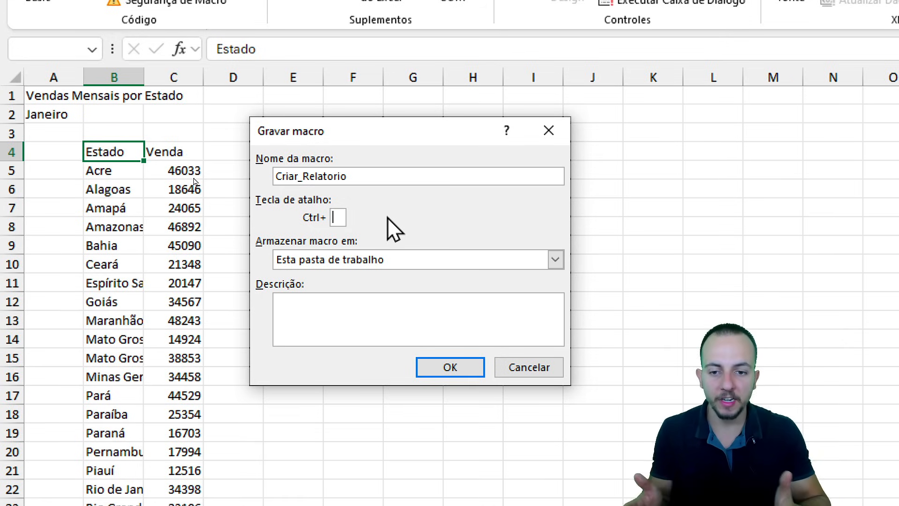
{"action": "type", "text": "c"}
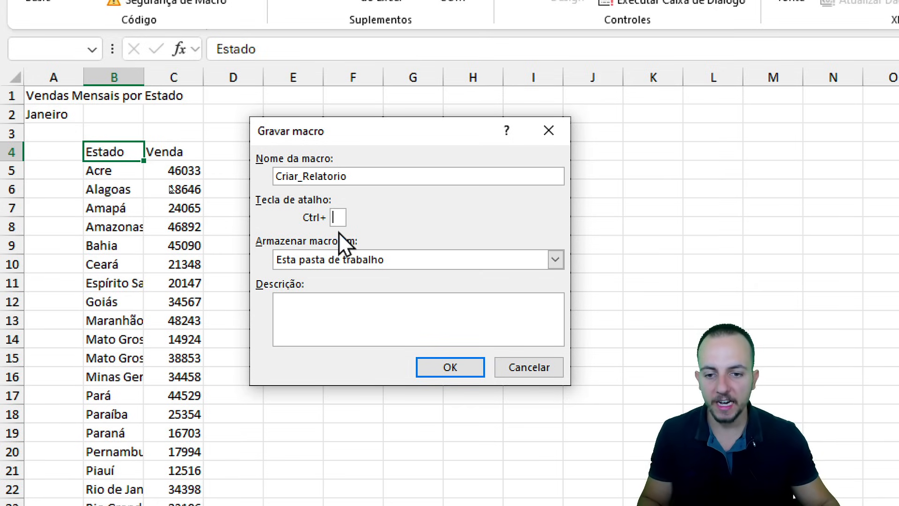
{"action": "left_click", "coordinate": [336, 322]}
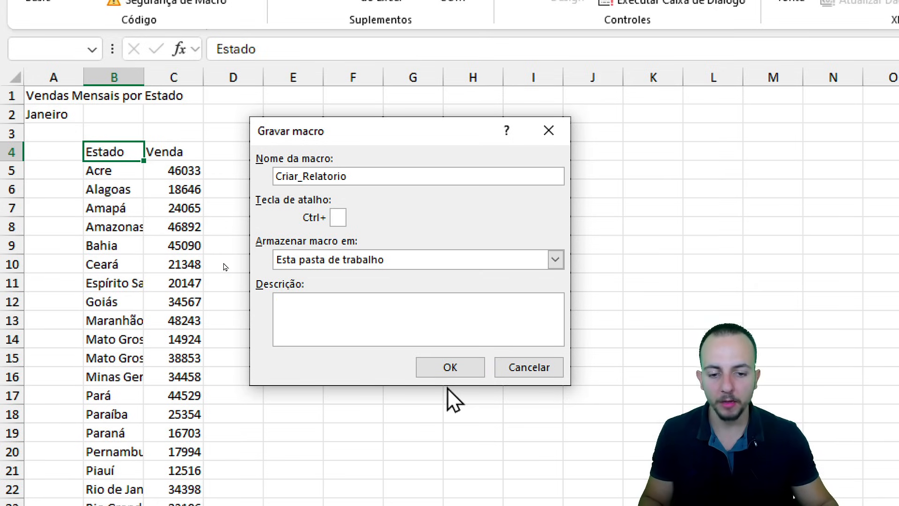
{"action": "left_click", "coordinate": [442, 369]}
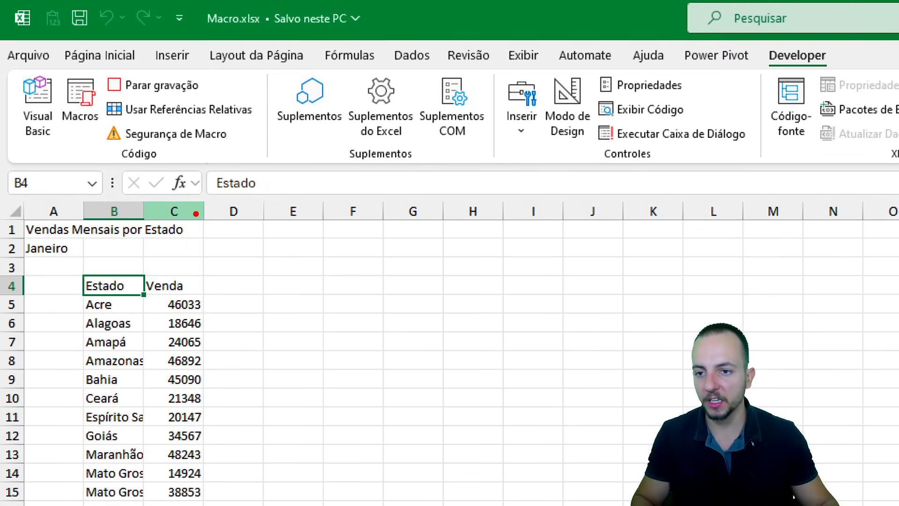
Widen columns B and C together to the same width so that the full state names fit
{"action": "mouse_move", "coordinate": [91, 71]}
{"action": "left_mouse_down"}
{"action": "mouse_move", "coordinate": [194, 99]}
{"action": "mouse_move", "coordinate": [271, 143]}
{"action": "left_mouse_up"}
{"action": "key", "text": "Escape"}
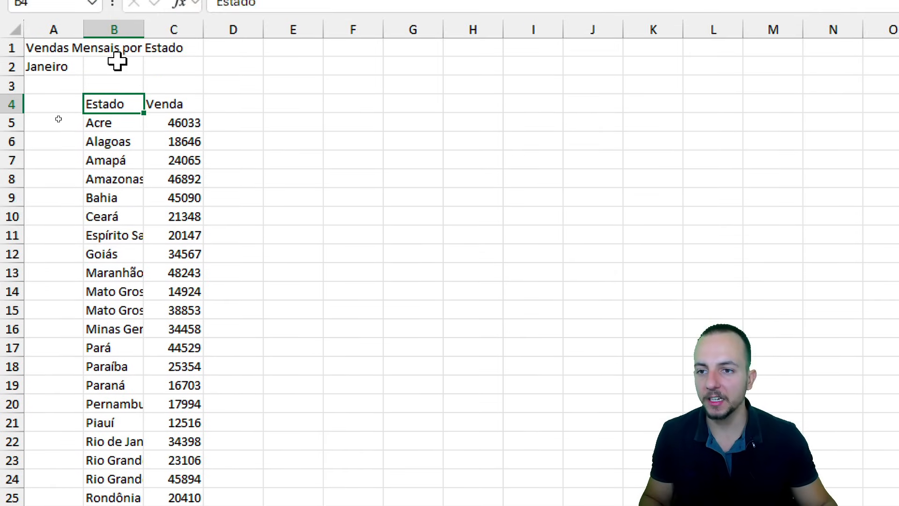
{"action": "mouse_move", "coordinate": [114, 59]}
{"action": "left_mouse_down"}
{"action": "mouse_move", "coordinate": [152, 60]}
{"action": "mouse_move", "coordinate": [124, 68]}
{"action": "left_mouse_up"}
{"action": "left_click_drag", "start_coordinate": [236, 115], "coordinate": [122, 115]}
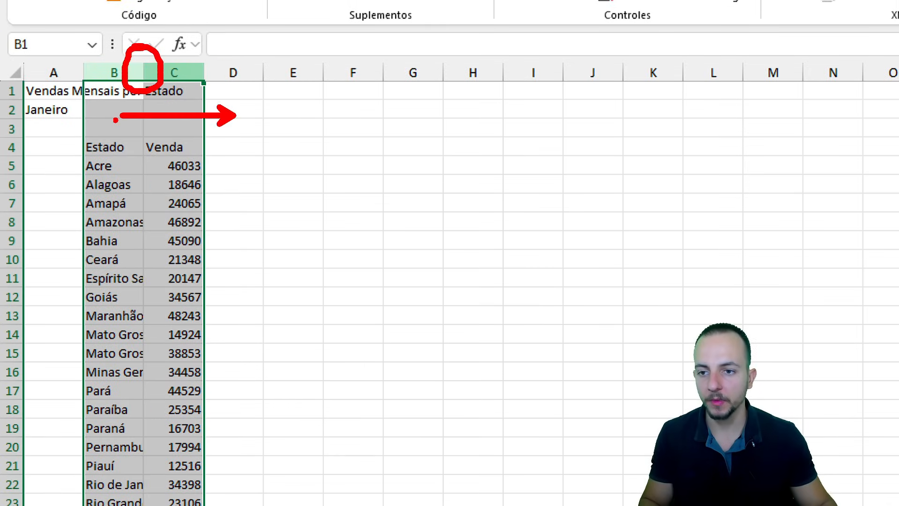
{"action": "left_click_drag", "start_coordinate": [143, 70], "coordinate": [196, 60]}
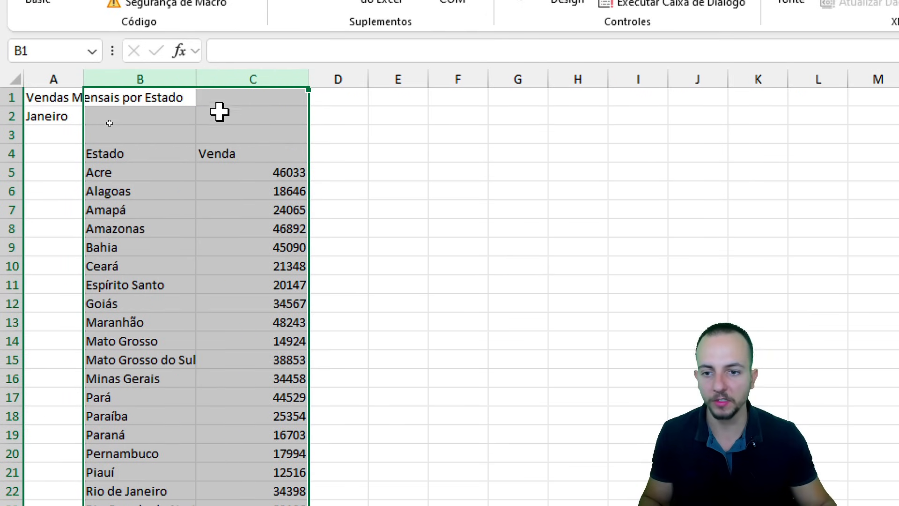
{"action": "left_click_drag", "start_coordinate": [203, 71], "coordinate": [213, 73]}
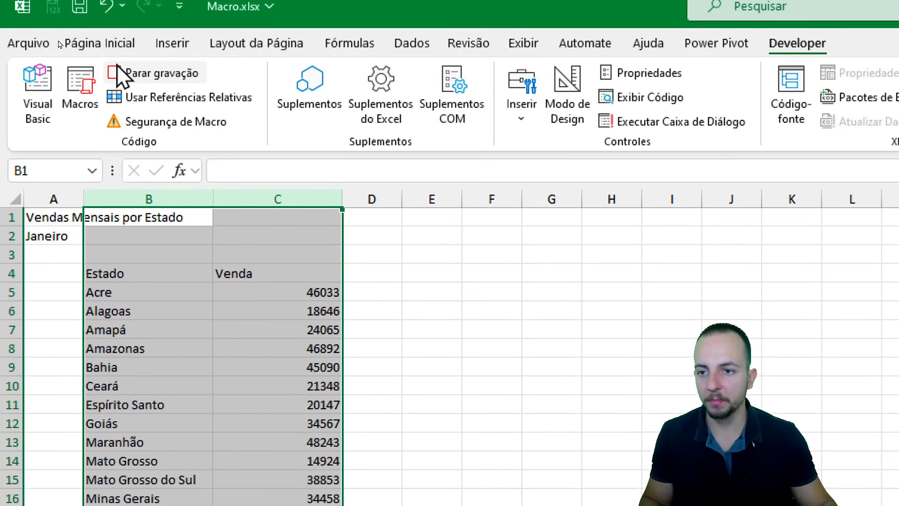
Center the contents of columns B and C both vertically and horizontally
{"action": "left_click", "coordinate": [111, 61]}
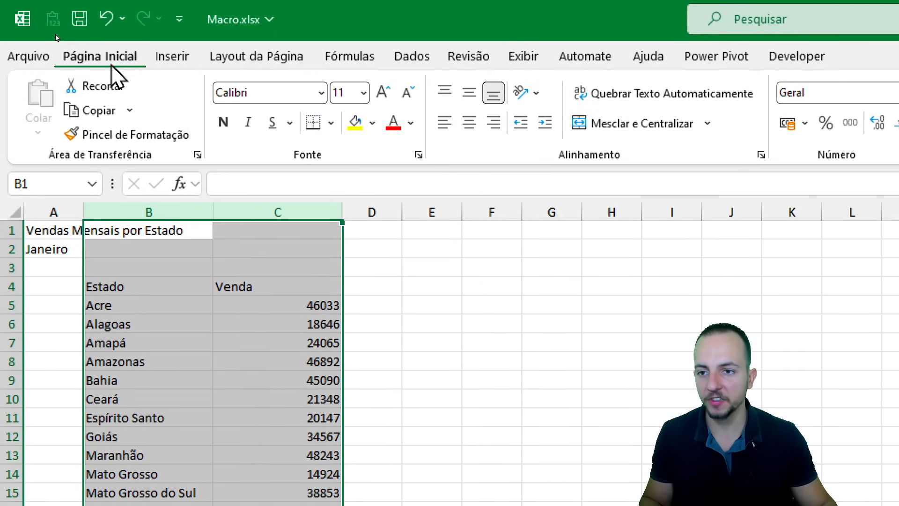
{"action": "left_click", "coordinate": [468, 96]}
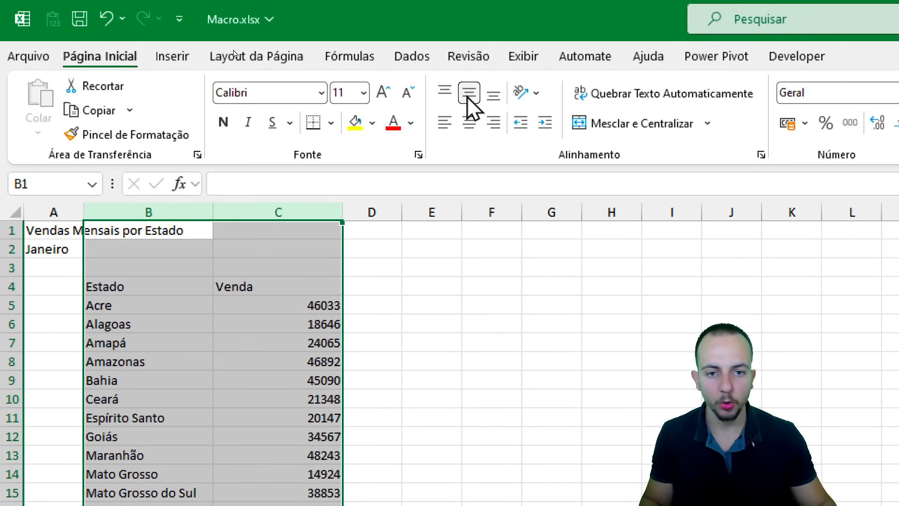
{"action": "left_click", "coordinate": [474, 129]}
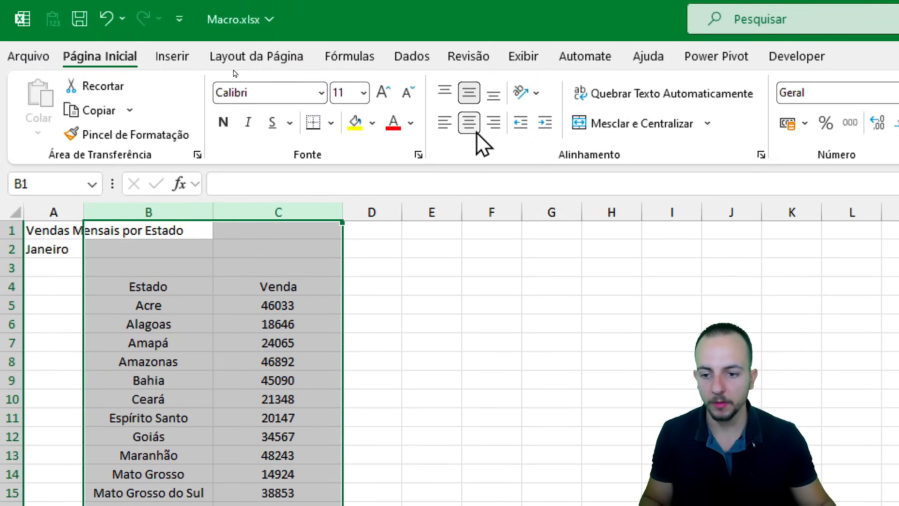
Format the Estado and Venda header cells B4:C4 with bold white text on a green fill
{"action": "left_click_drag", "start_coordinate": [168, 283], "coordinate": [257, 283]}
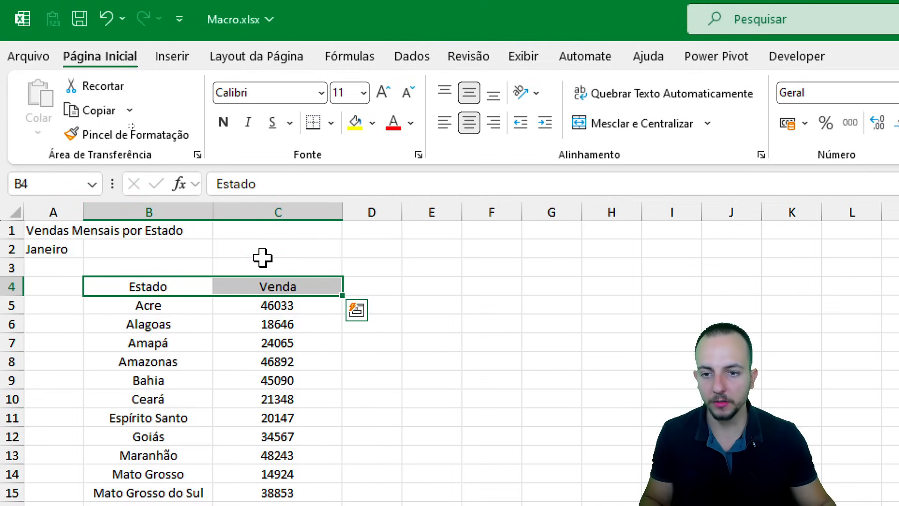
{"action": "left_click", "coordinate": [223, 122]}
{"action": "left_click", "coordinate": [373, 123]}
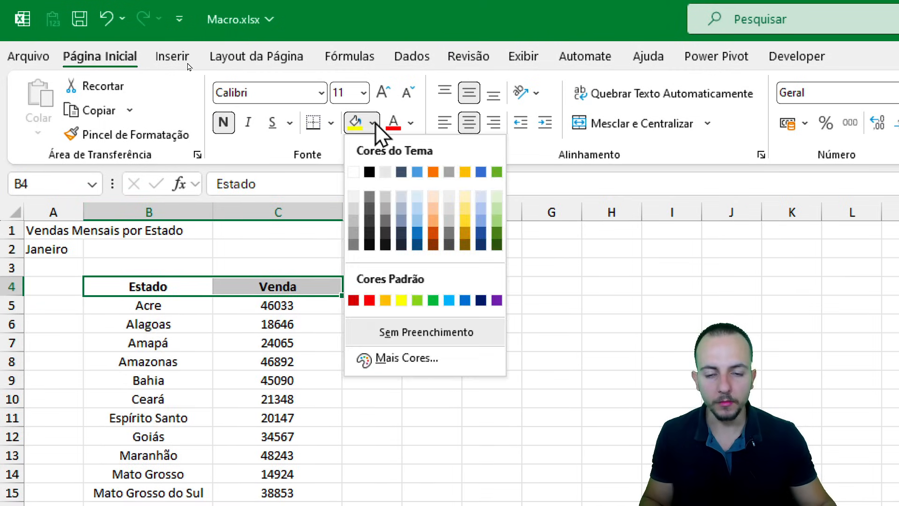
{"action": "left_click", "coordinate": [433, 300]}
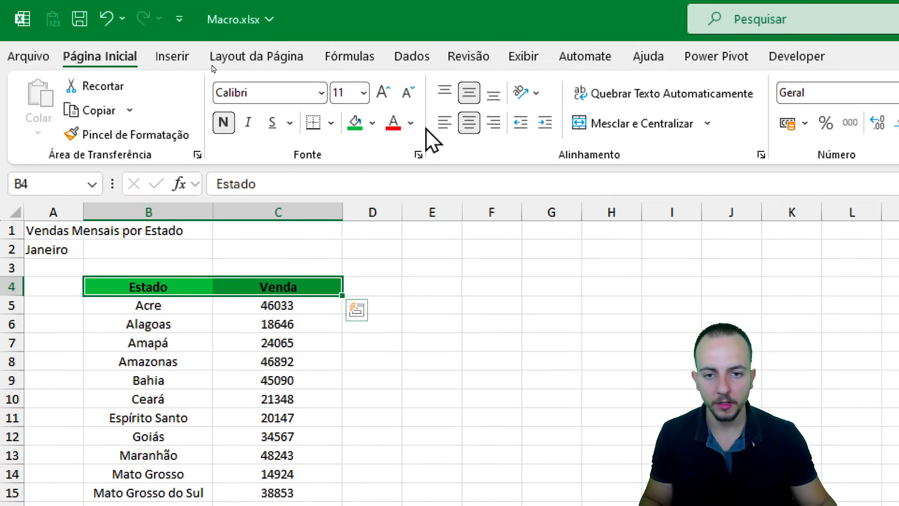
{"action": "left_click", "coordinate": [411, 123]}
{"action": "left_click", "coordinate": [394, 204]}
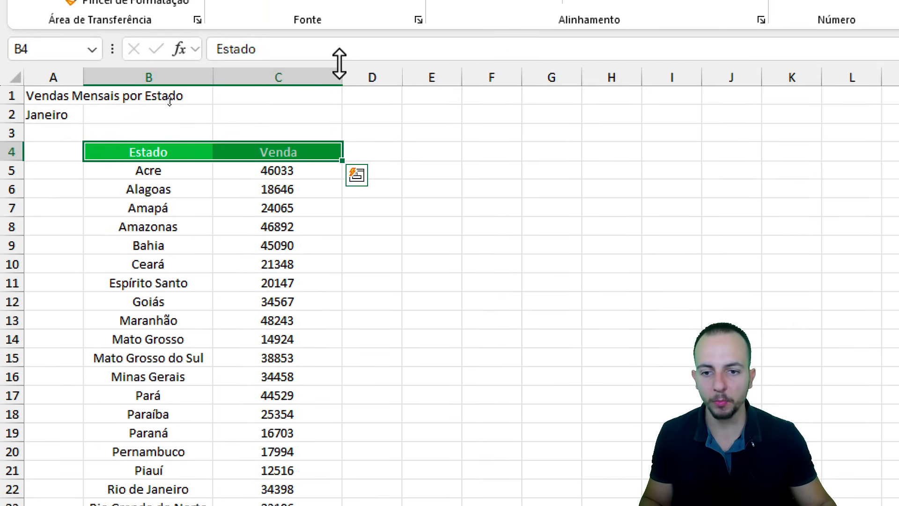
{"action": "mouse_move", "coordinate": [250, 165]}
{"action": "left_mouse_down"}
{"action": "mouse_move", "coordinate": [277, 214]}
{"action": "mouse_move", "coordinate": [312, 340]}
{"action": "mouse_move", "coordinate": [373, 288]}
{"action": "left_mouse_up"}
{"action": "mouse_move", "coordinate": [408, 211]}
{"action": "left_mouse_down"}
{"action": "mouse_move", "coordinate": [391, 193]}
{"action": "mouse_move", "coordinate": [440, 290]}
{"action": "left_mouse_up"}
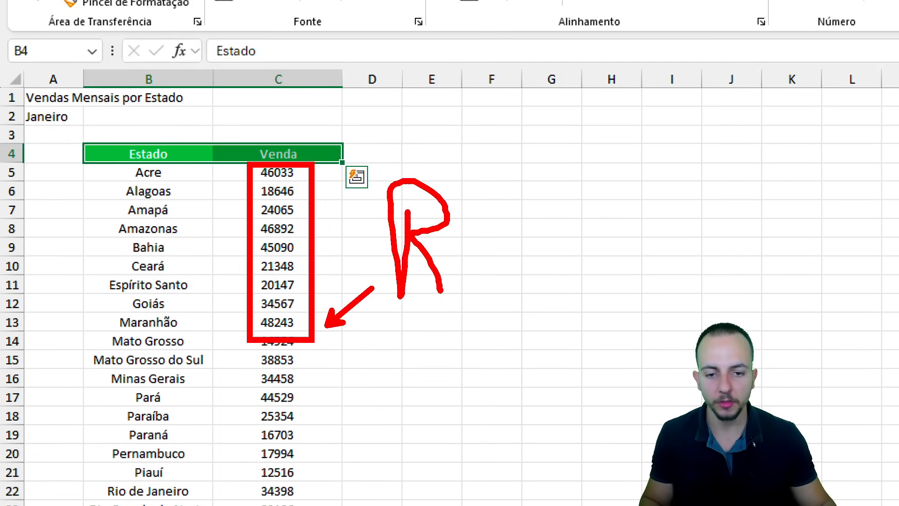
{"action": "left_click_drag", "start_coordinate": [500, 196], "coordinate": [472, 291]}
{"action": "left_click_drag", "start_coordinate": [473, 182], "coordinate": [489, 307]}
{"action": "left_click_drag", "start_coordinate": [505, 188], "coordinate": [510, 299]}
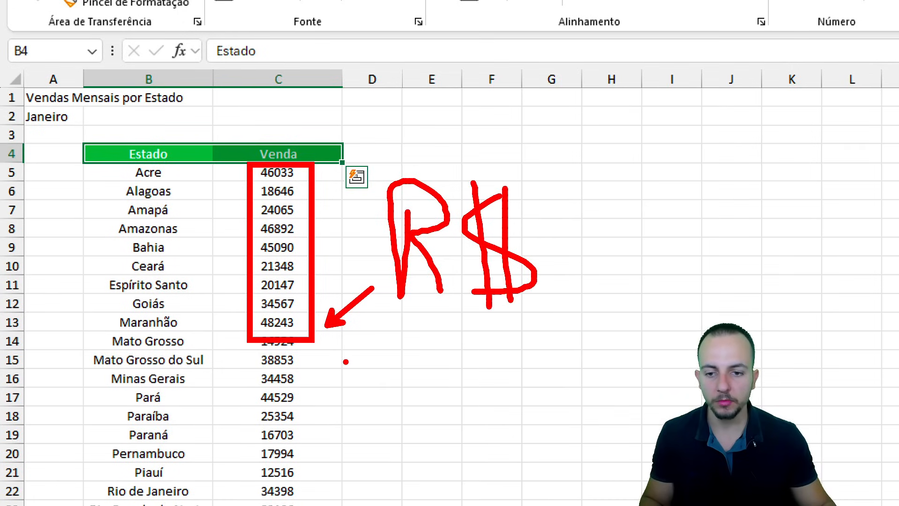
{"action": "mouse_move", "coordinate": [311, 371]}
{"action": "left_mouse_down"}
{"action": "mouse_move", "coordinate": [242, 402]}
{"action": "mouse_move", "coordinate": [309, 362]}
{"action": "left_mouse_up"}
{"action": "left_click_drag", "start_coordinate": [345, 412], "coordinate": [336, 423]}
{"action": "left_click_drag", "start_coordinate": [330, 409], "coordinate": [374, 439]}
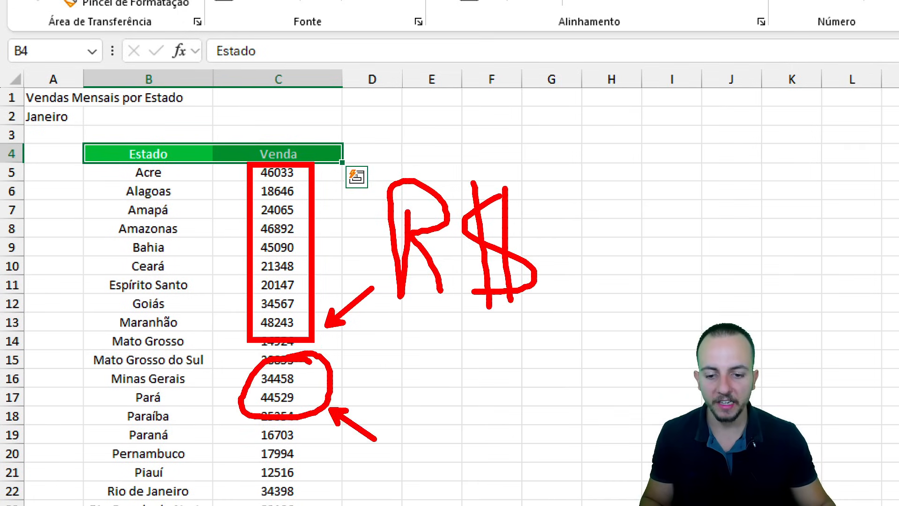
{"action": "left_click_drag", "start_coordinate": [394, 401], "coordinate": [565, 316]}
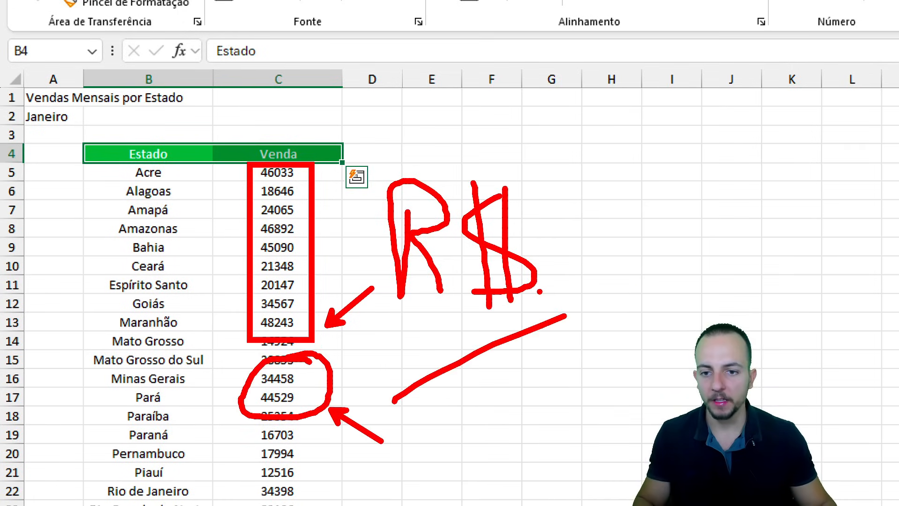
{"action": "key", "text": "Escape"}
Apply the R$ accounting number format to the whole Venda column C
{"action": "left_click", "coordinate": [305, 78]}
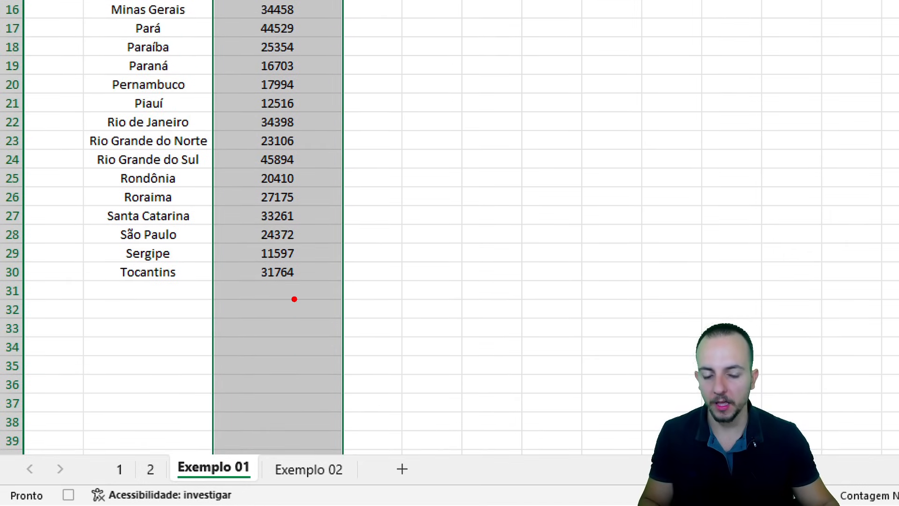
{"action": "left_click_drag", "start_coordinate": [274, 298], "coordinate": [288, 431]}
{"action": "left_click_drag", "start_coordinate": [284, 276], "coordinate": [278, 103]}
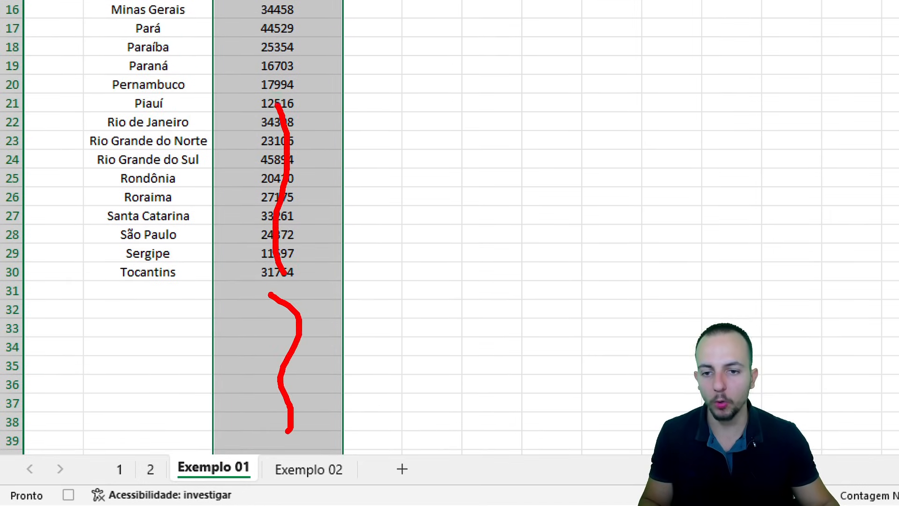
{"action": "mouse_move", "coordinate": [301, 56]}
{"action": "left_mouse_down"}
{"action": "mouse_move", "coordinate": [225, 113]}
{"action": "mouse_move", "coordinate": [220, 58]}
{"action": "left_mouse_up"}
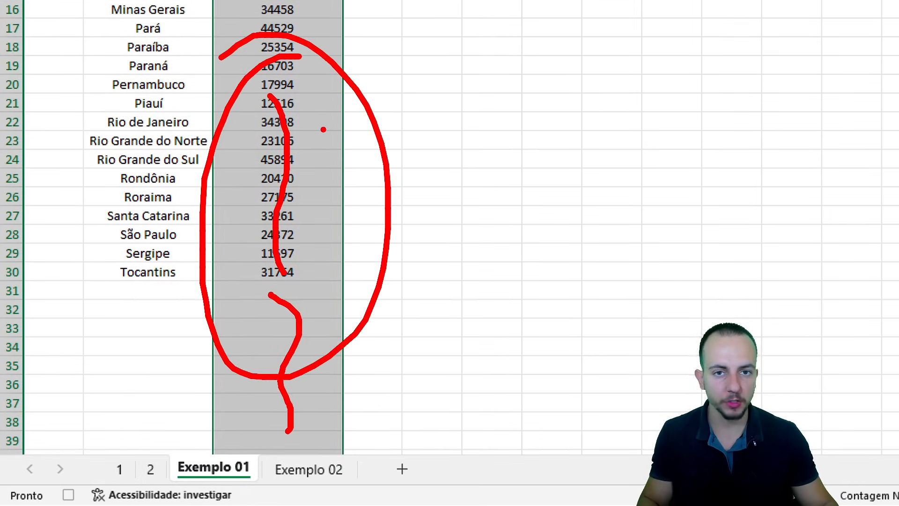
{"action": "key", "text": "Escape"}
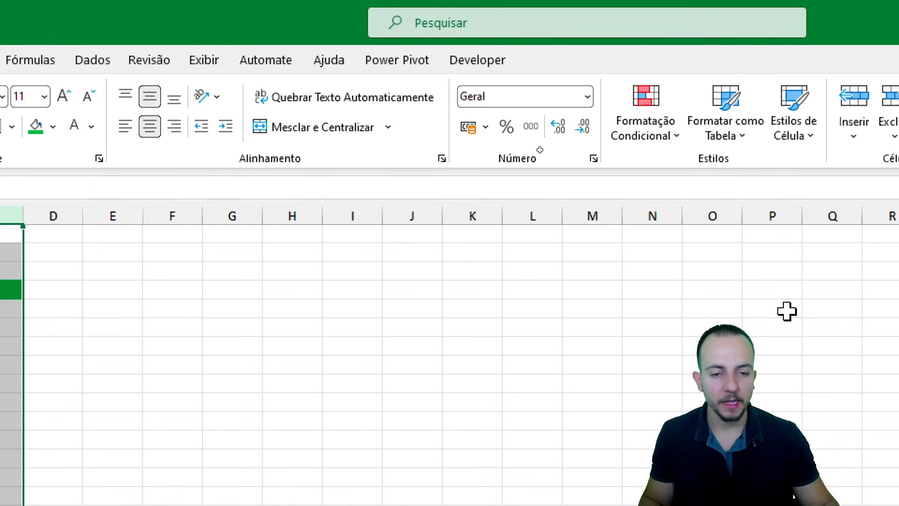
{"action": "left_click", "coordinate": [468, 135]}
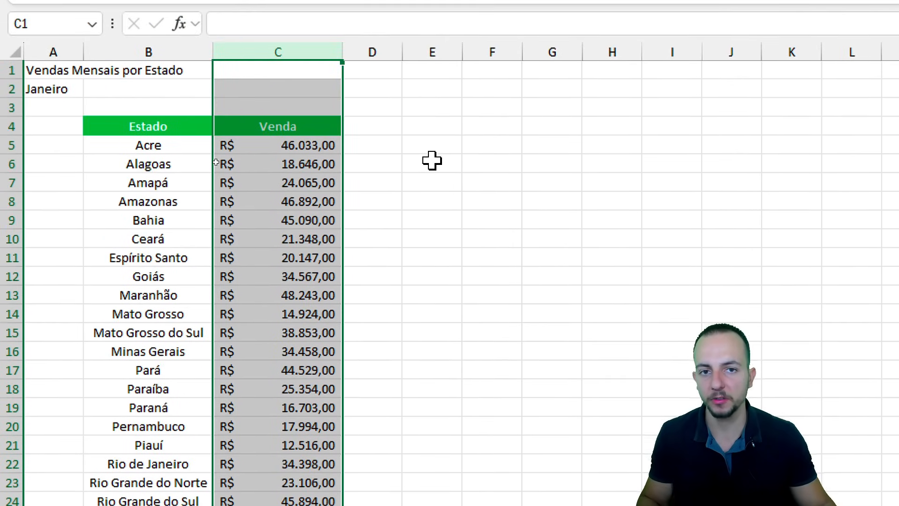
Enter the label Meta de Vendas: in cell E4 and its value 35000 in F4
{"action": "left_click", "coordinate": [424, 127]}
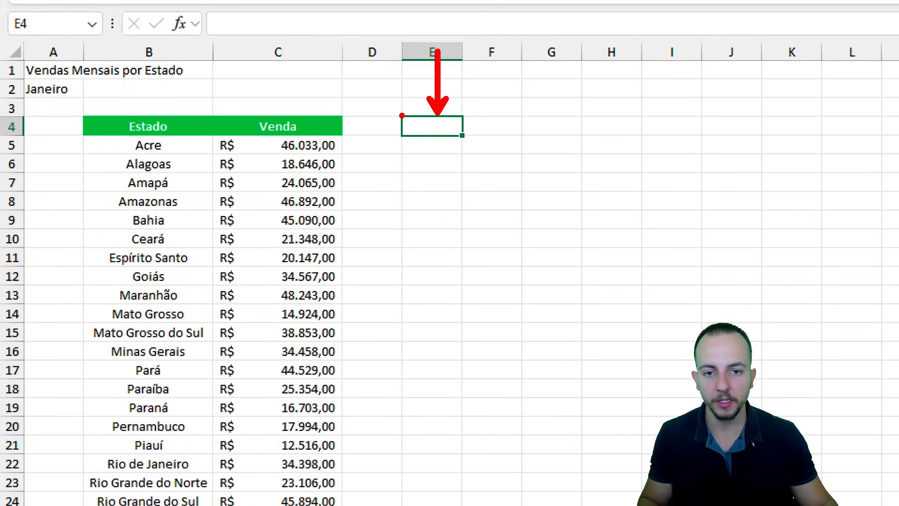
{"action": "type", "text": "Met"}
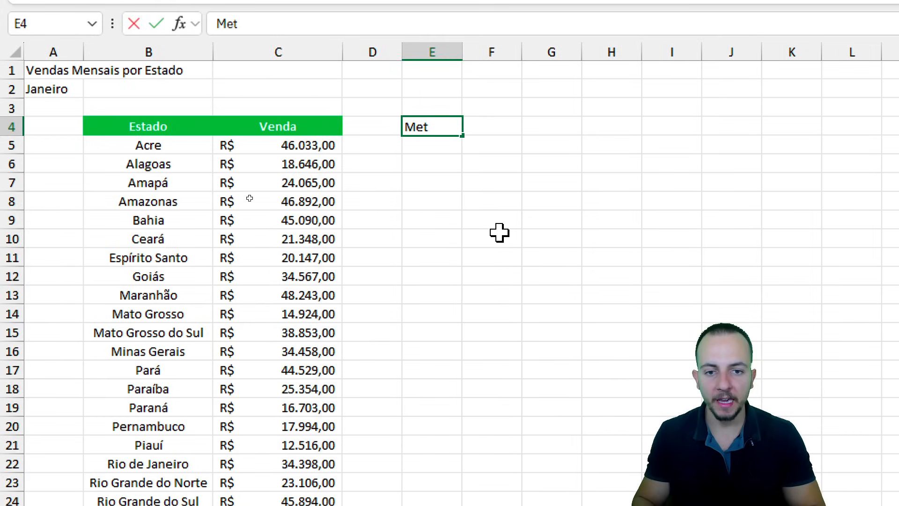
{"action": "type", "text": "a de Vendas:"}
{"action": "key", "text": "Return"}
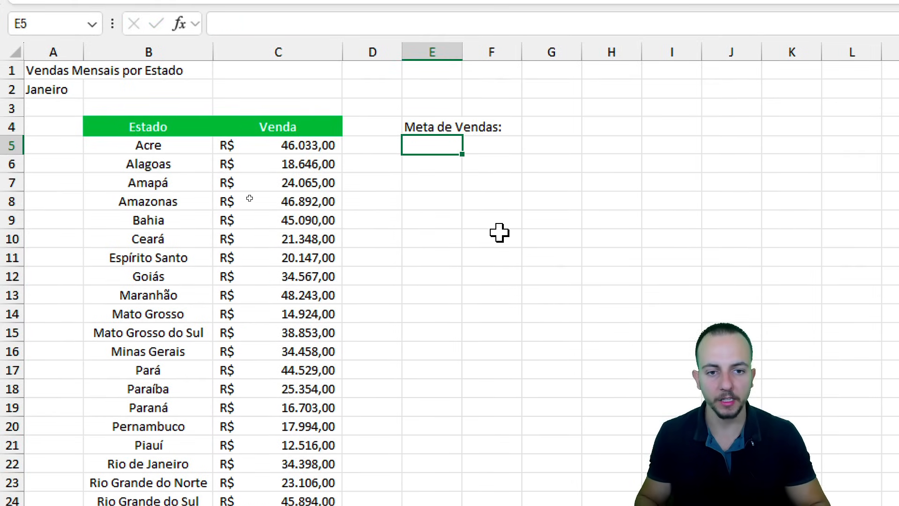
{"action": "left_click", "coordinate": [495, 134]}
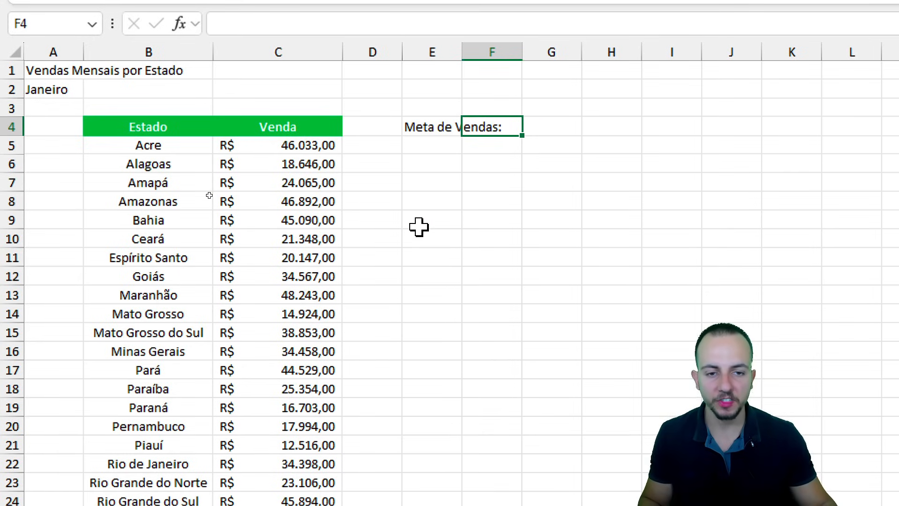
{"action": "type", "text": "35000"}
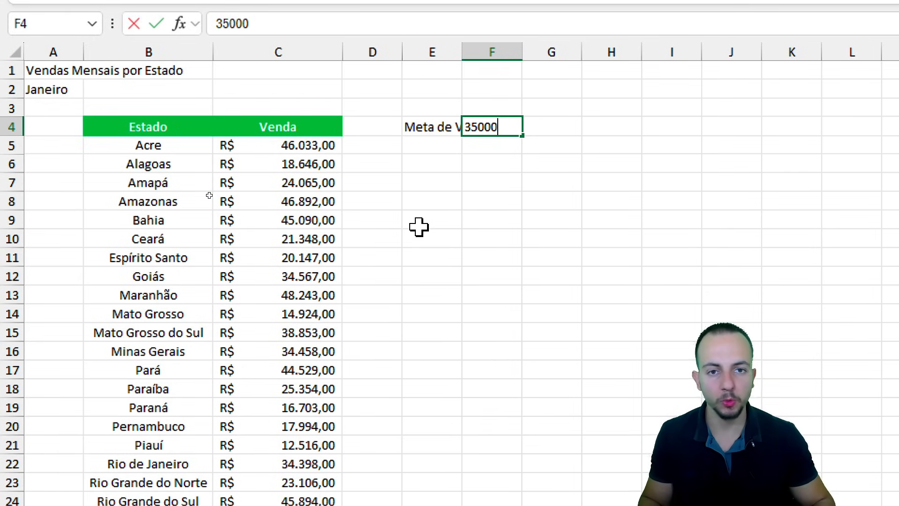
{"action": "key", "text": "Return"}
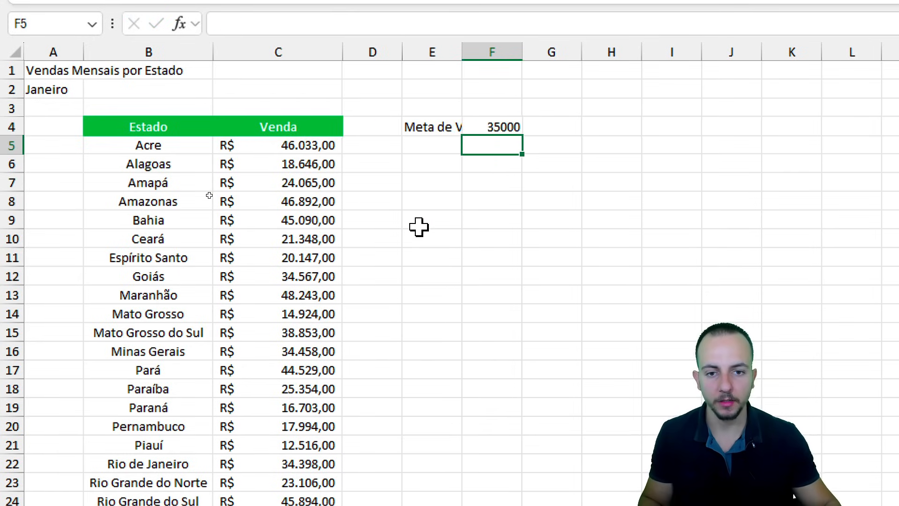
Enter the label Meta Mínima: in cell E5 and its value 20000 in F5
{"action": "left_click", "coordinate": [435, 148]}
{"action": "type", "text": "Meta Mínima:"}
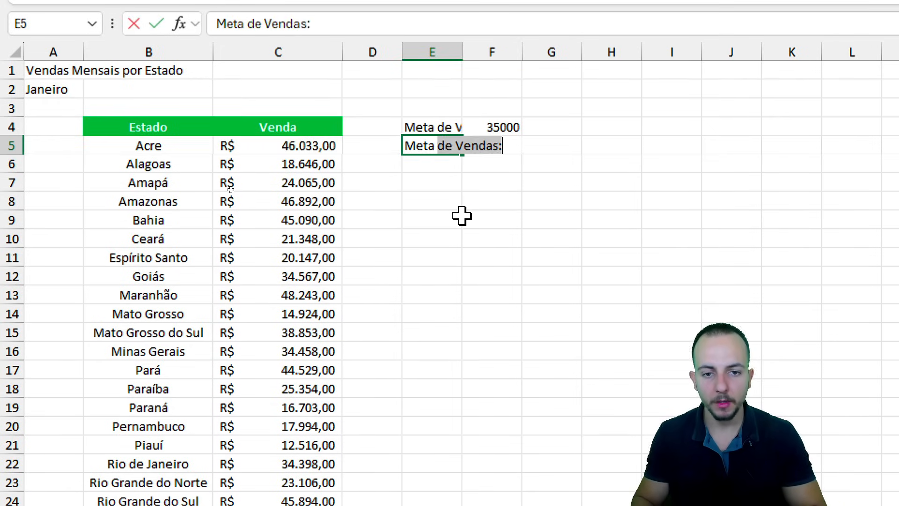
{"action": "key", "text": "Tab"}
{"action": "type", "text": "20000"}
{"action": "key", "text": "Return"}
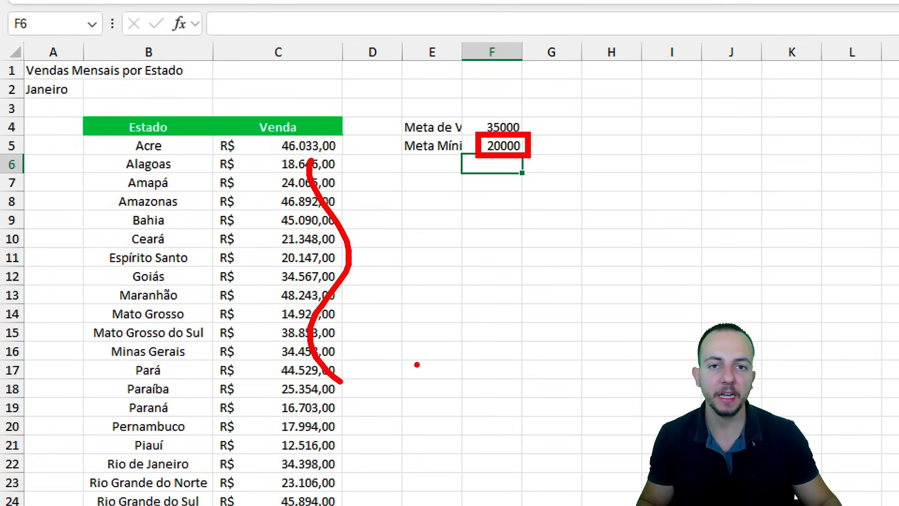
Widen columns E and F to fit the labels and apply the R$ accounting number format to F4:F5
{"action": "mouse_move", "coordinate": [451, 47]}
{"action": "left_mouse_down"}
{"action": "mouse_move", "coordinate": [493, 59]}
{"action": "mouse_move", "coordinate": [462, 73]}
{"action": "mouse_move", "coordinate": [505, 78]}
{"action": "left_mouse_up"}
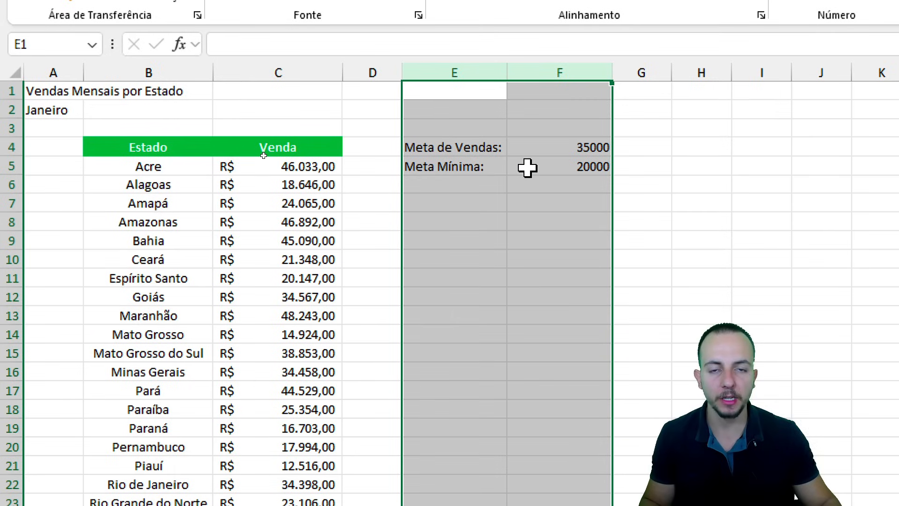
{"action": "left_click_drag", "start_coordinate": [572, 147], "coordinate": [578, 161]}
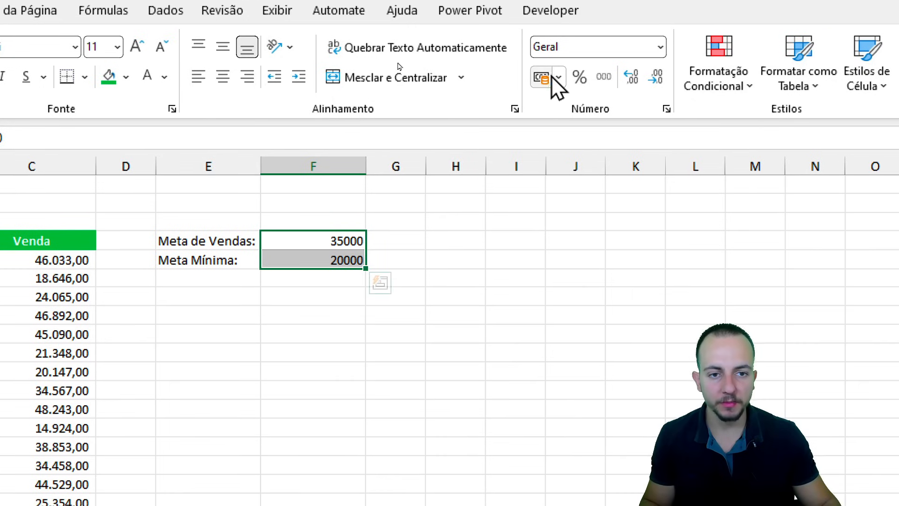
{"action": "left_click", "coordinate": [542, 78]}
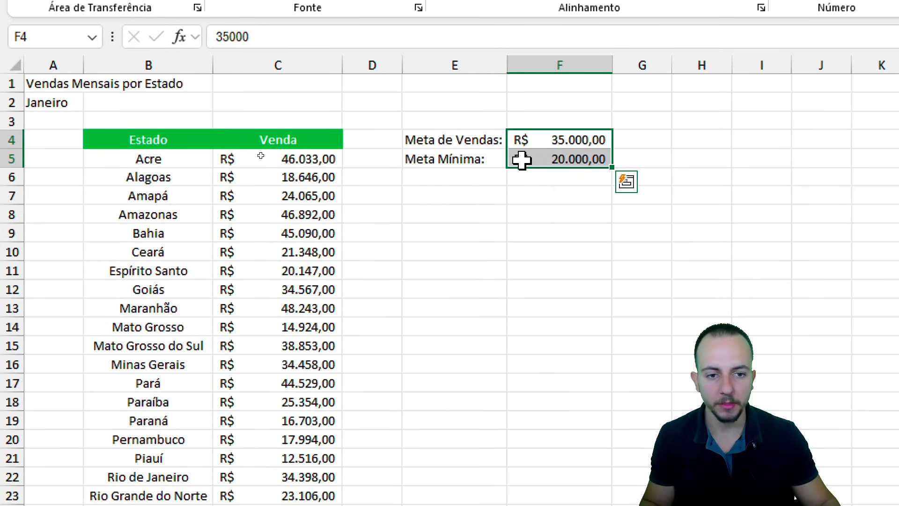
Fill the Meta Mínima value cell F5 with light yellow
{"action": "left_click", "coordinate": [533, 159]}
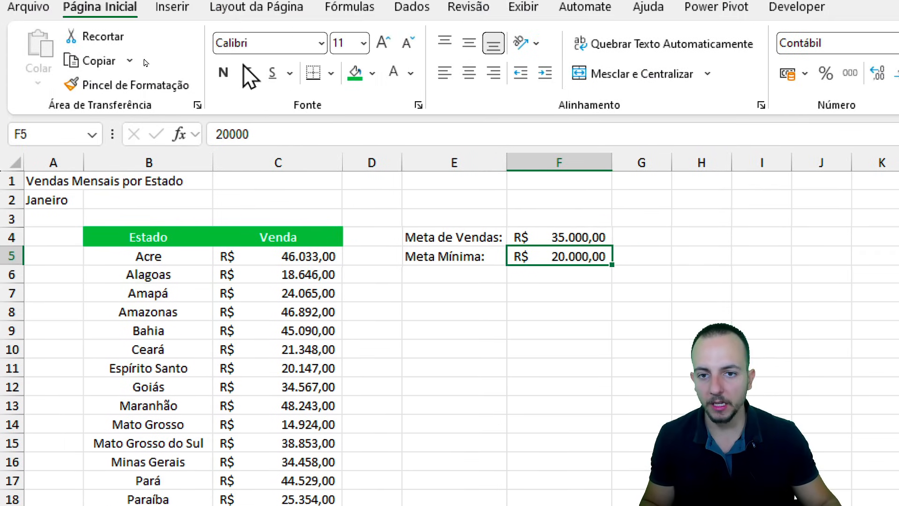
{"action": "left_click", "coordinate": [371, 73]}
{"action": "left_click", "coordinate": [465, 170]}
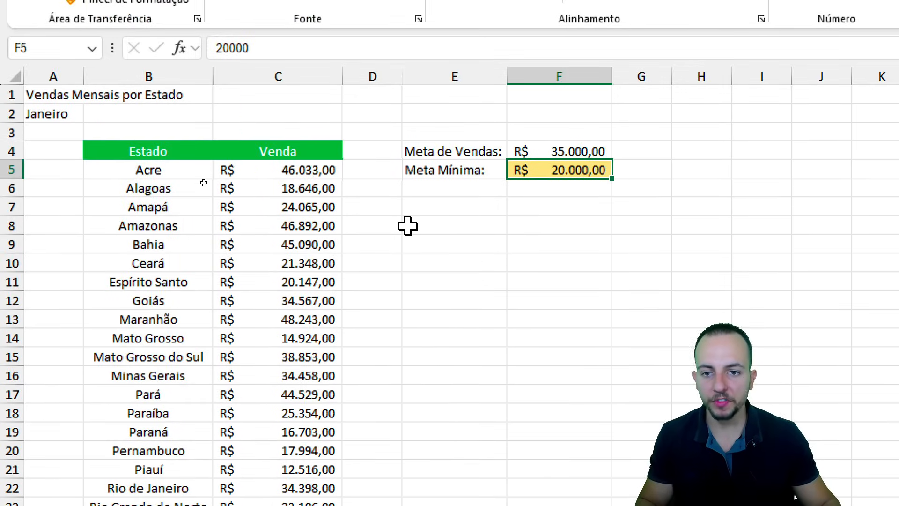
{"action": "left_click_drag", "start_coordinate": [208, 87], "coordinate": [391, 171]}
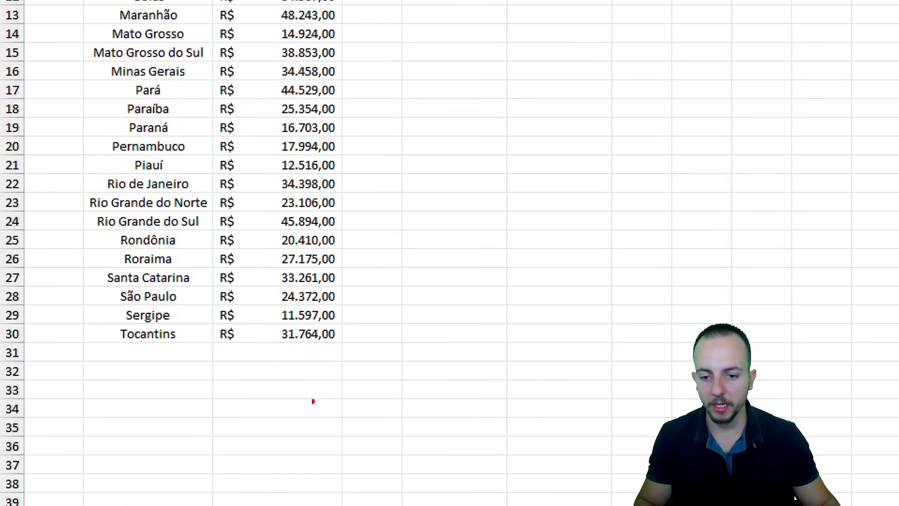
{"action": "mouse_move", "coordinate": [210, 347]}
{"action": "left_mouse_down"}
{"action": "mouse_move", "coordinate": [353, 477]}
{"action": "mouse_move", "coordinate": [340, 492]}
{"action": "left_mouse_up"}
{"action": "left_click_drag", "start_coordinate": [357, 445], "coordinate": [411, 414]}
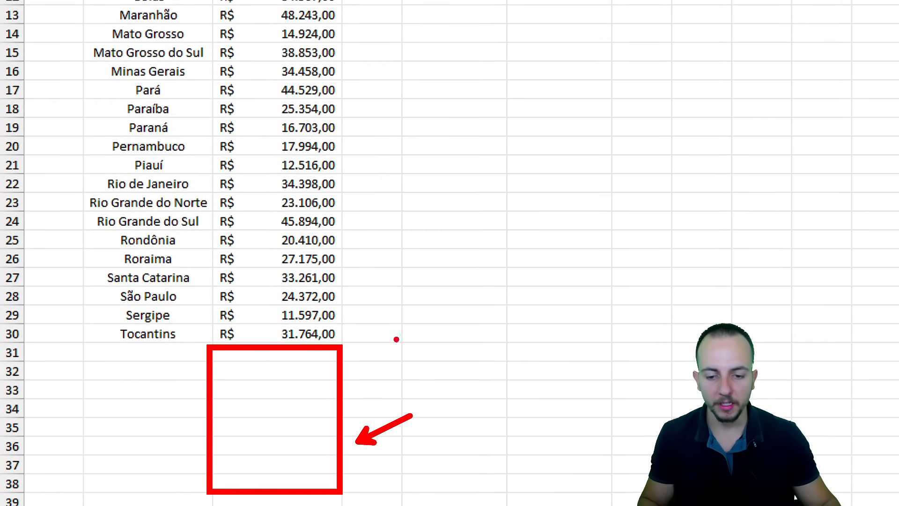
{"action": "key", "text": "ctrl+z"}
{"action": "key", "text": "ctrl+z"}
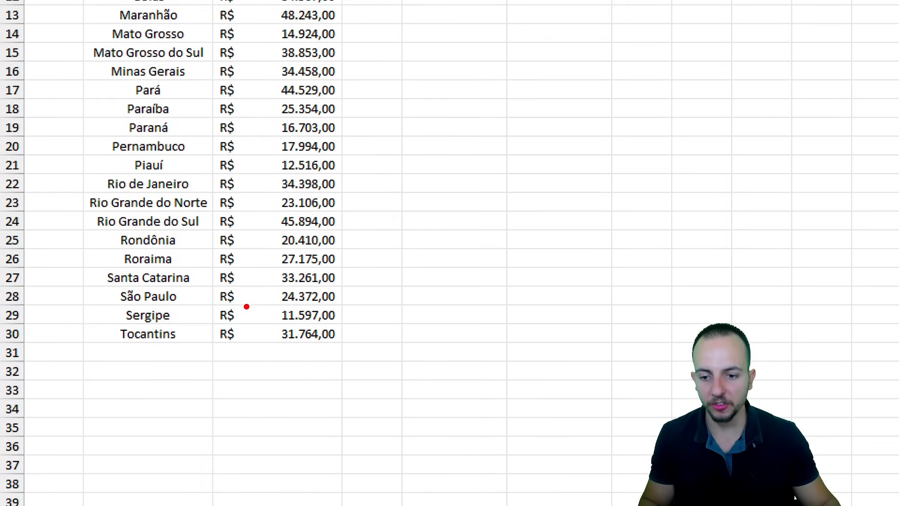
{"action": "mouse_move", "coordinate": [214, 342]}
{"action": "left_mouse_down"}
{"action": "mouse_move", "coordinate": [335, 60]}
{"action": "mouse_move", "coordinate": [335, 16]}
{"action": "left_mouse_up"}
{"action": "key", "text": "Escape"}
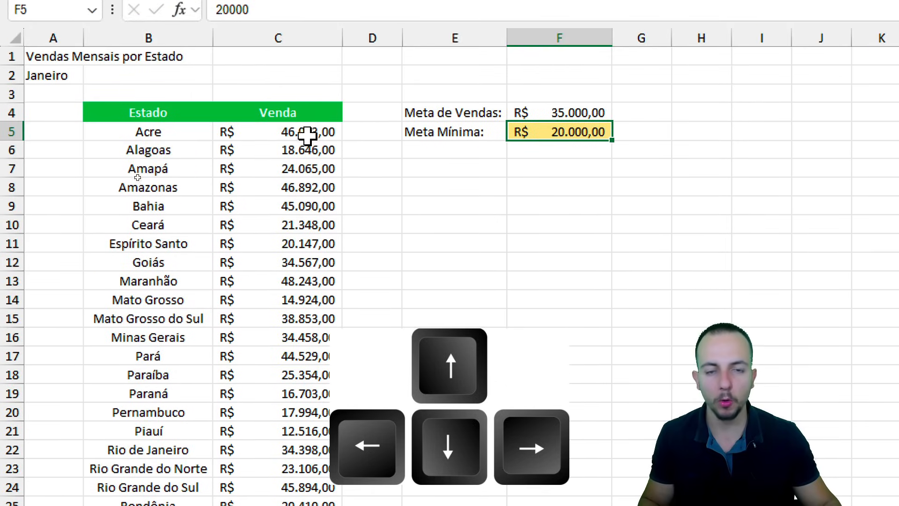
Select all sales values under the Venda header, from C5 down to the last filled row, C30
{"action": "left_click", "coordinate": [258, 117]}
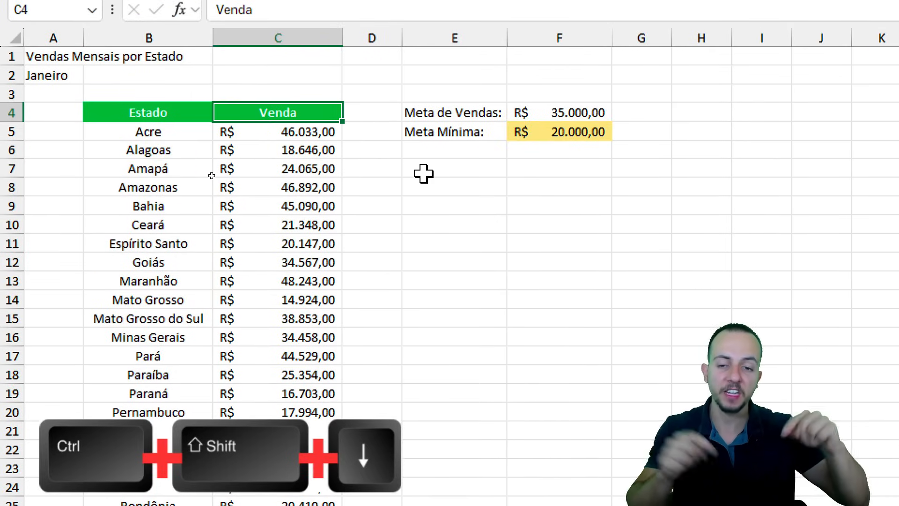
{"action": "key", "text": "Down"}
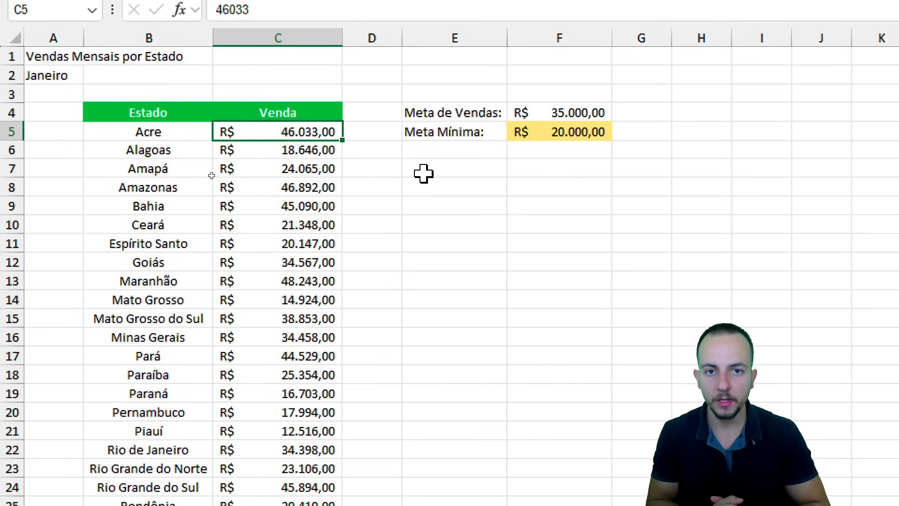
{"action": "key", "text": "ctrl+shift+Down"}
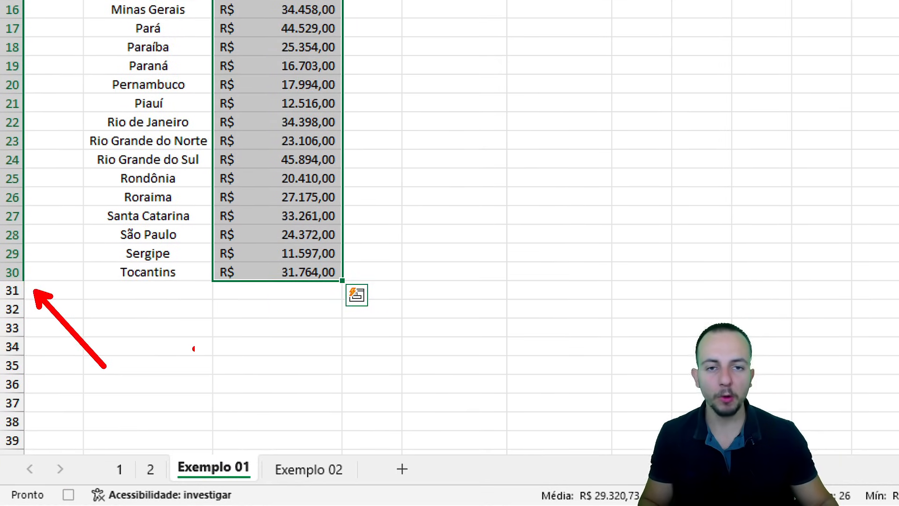
{"action": "key", "text": "e"}
{"action": "left_click_drag", "start_coordinate": [256, 294], "coordinate": [261, 411]}
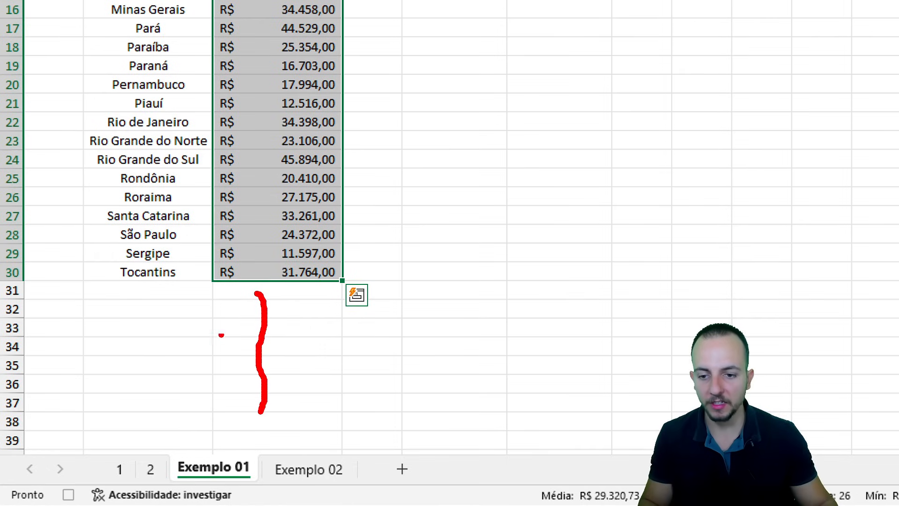
{"action": "key", "text": "e"}
{"action": "mouse_move", "coordinate": [213, 280]}
{"action": "left_mouse_down"}
{"action": "mouse_move", "coordinate": [327, 432]}
{"action": "mouse_move", "coordinate": [343, 434]}
{"action": "left_mouse_up"}
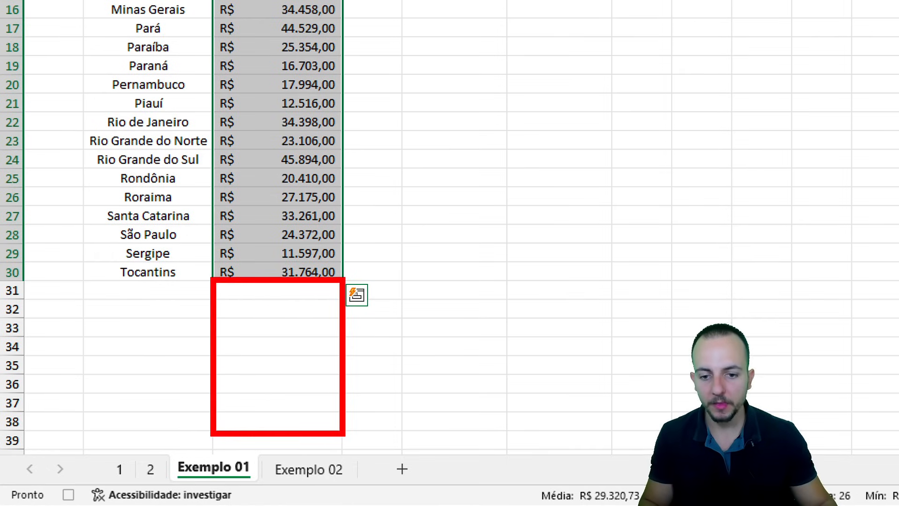
{"action": "key", "text": "e"}
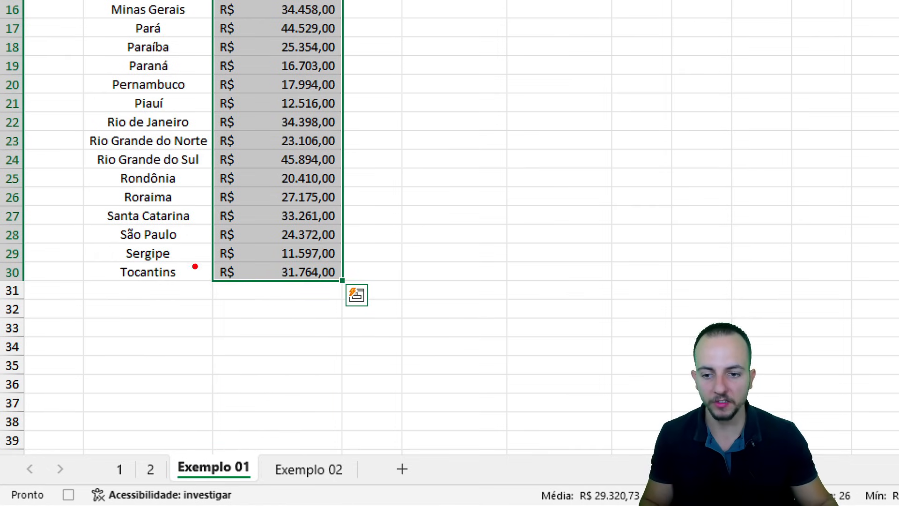
{"action": "left_click_drag", "start_coordinate": [193, 265], "coordinate": [378, 265]}
{"action": "left_click_drag", "start_coordinate": [193, 259], "coordinate": [364, 259]}
{"action": "left_click_drag", "start_coordinate": [208, 239], "coordinate": [388, 239]}
{"action": "left_click_drag", "start_coordinate": [219, 203], "coordinate": [360, 204]}
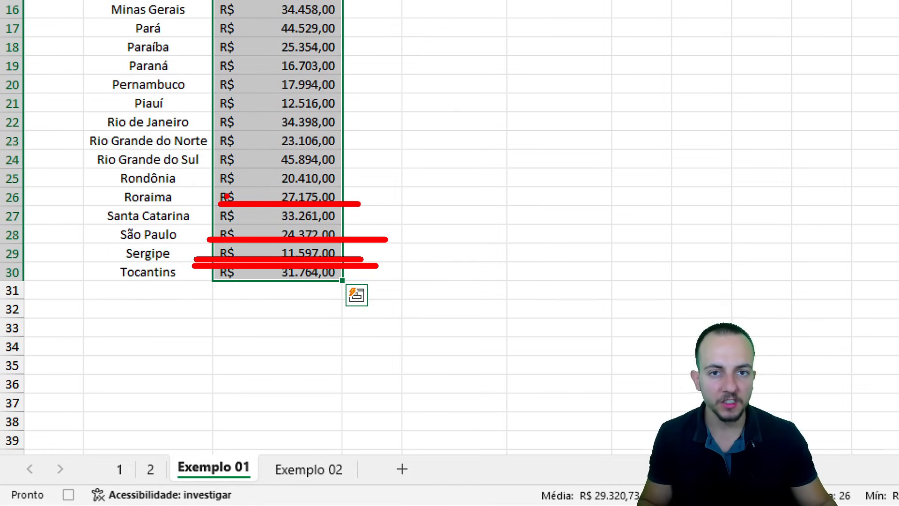
{"action": "key", "text": "Escape"}
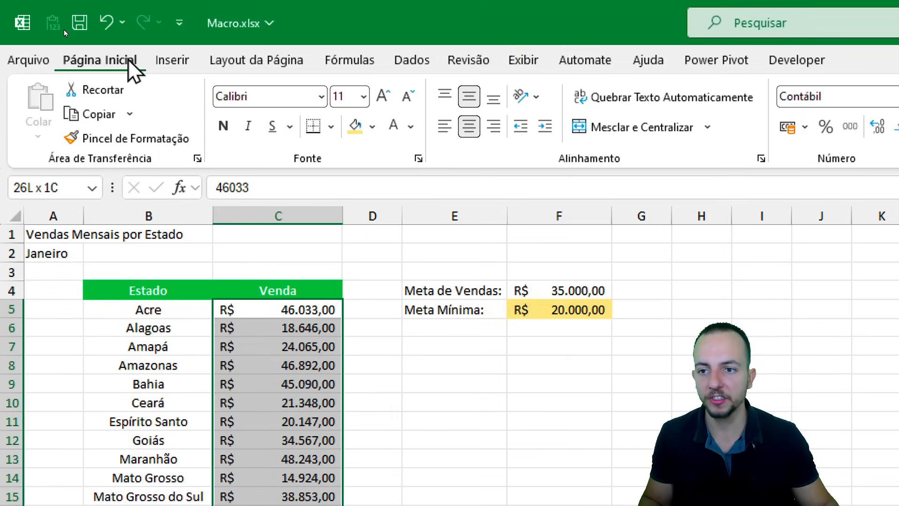
Add a greater-than conditional formatting rule to the selected sales, comparing with =$F$5 and using Preenchimento Amarelo e Texto Amarelo Escuro
{"action": "left_click", "coordinate": [328, 135]}
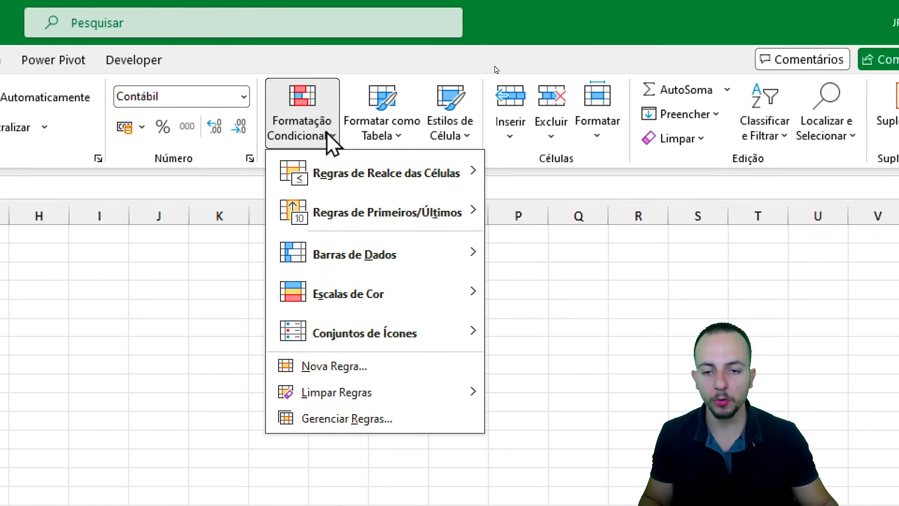
{"action": "mouse_move", "coordinate": [355, 183]}
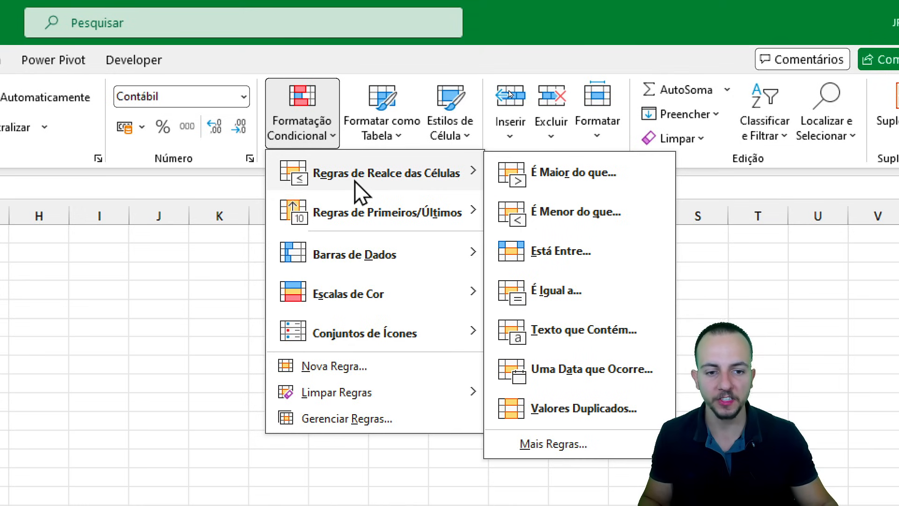
{"action": "left_click", "coordinate": [591, 187]}
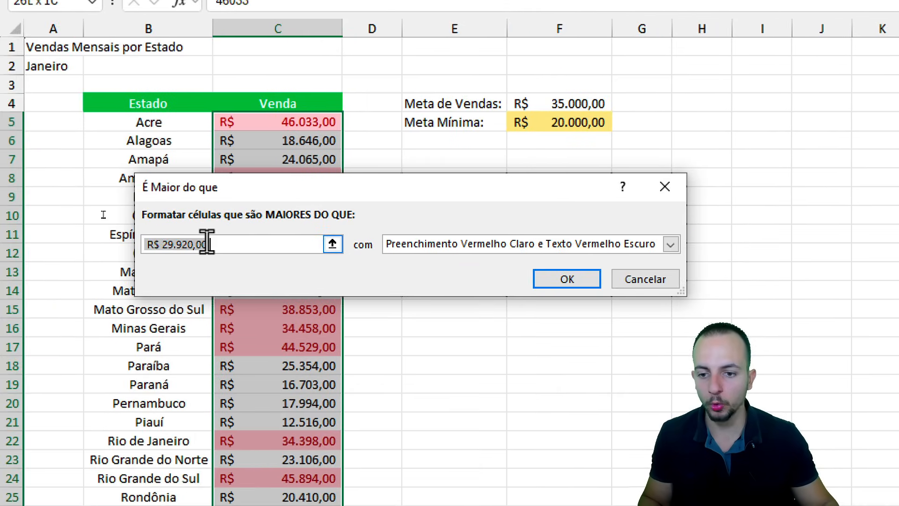
{"action": "left_click", "coordinate": [569, 128]}
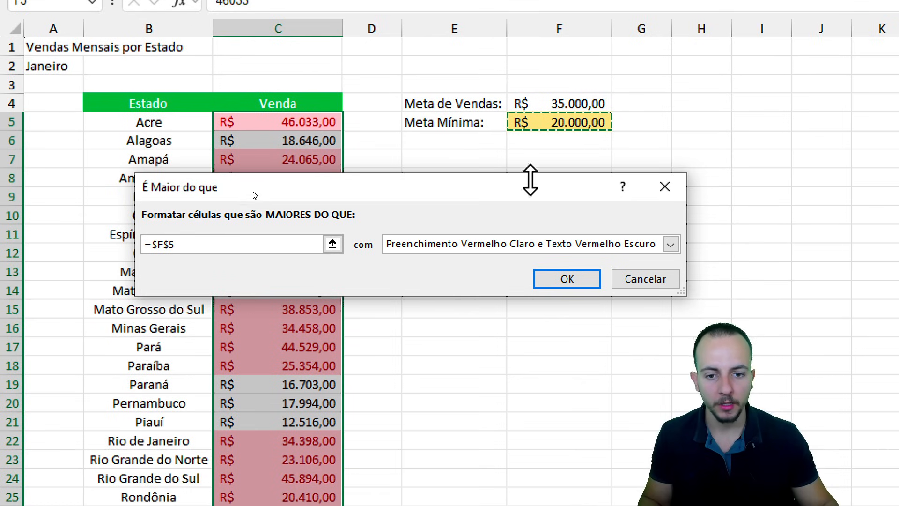
{"action": "left_click", "coordinate": [470, 246]}
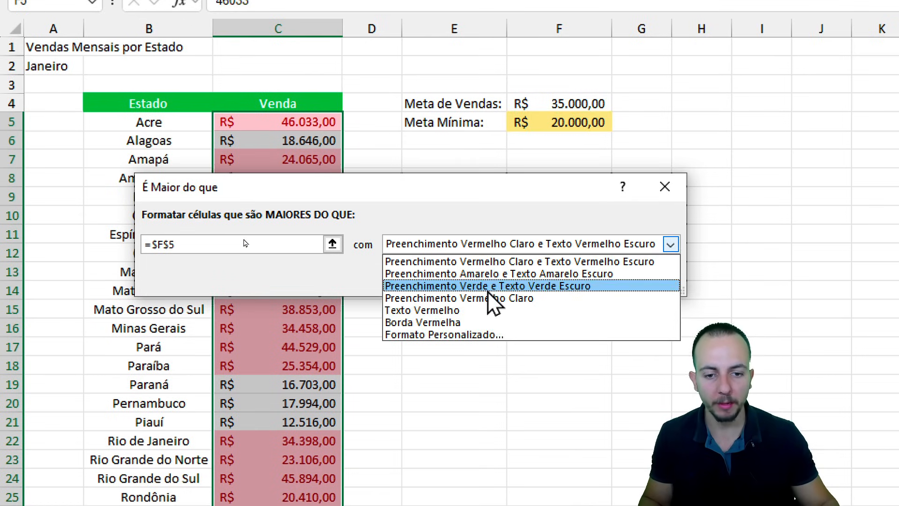
{"action": "left_click", "coordinate": [515, 271]}
{"action": "left_click", "coordinate": [570, 280]}
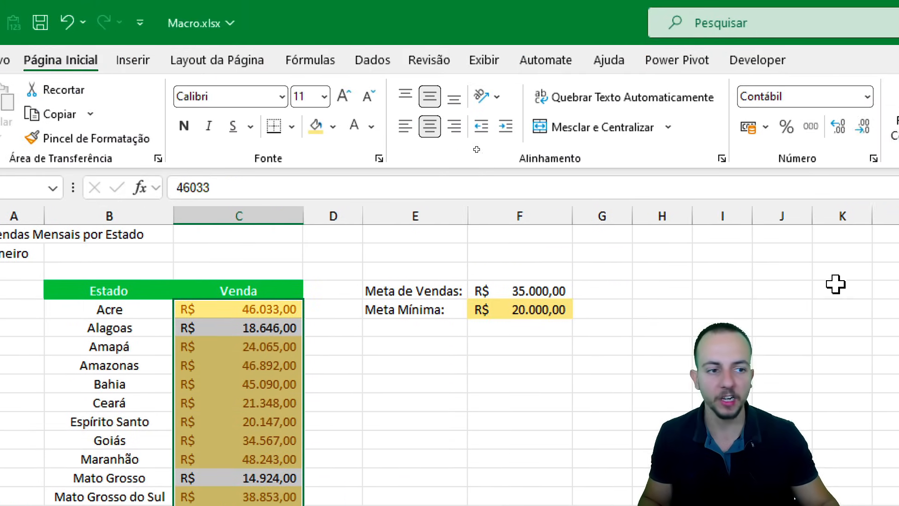
Add a second greater-than rule to the same sales, comparing with =$F$4 and using Preenchimento Verde e Texto Verde Escuro
{"action": "left_click", "coordinate": [517, 141]}
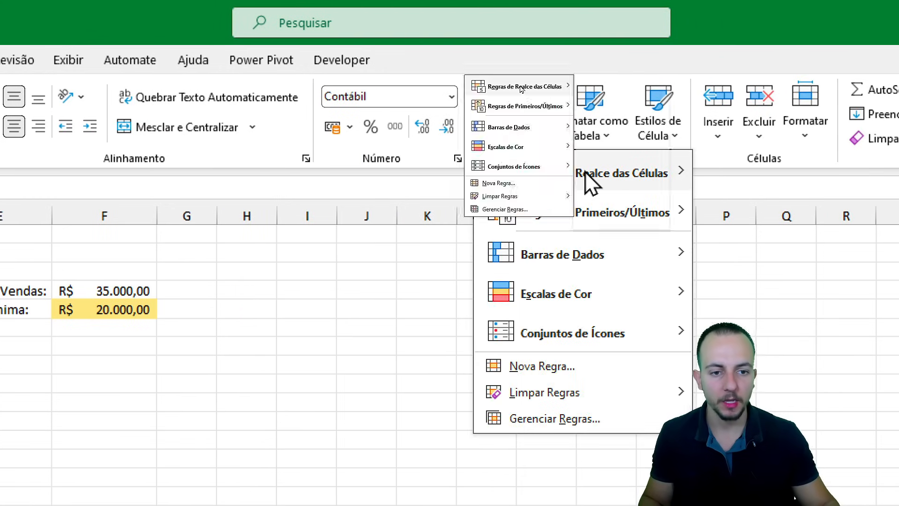
{"action": "mouse_move", "coordinate": [589, 183]}
{"action": "left_click", "coordinate": [735, 173]}
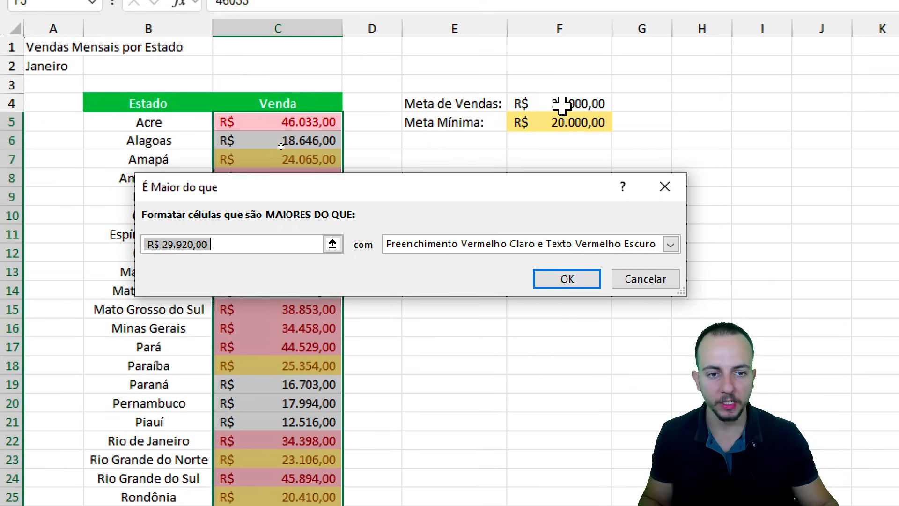
{"action": "left_click", "coordinate": [532, 292]}
{"action": "left_click", "coordinate": [455, 243]}
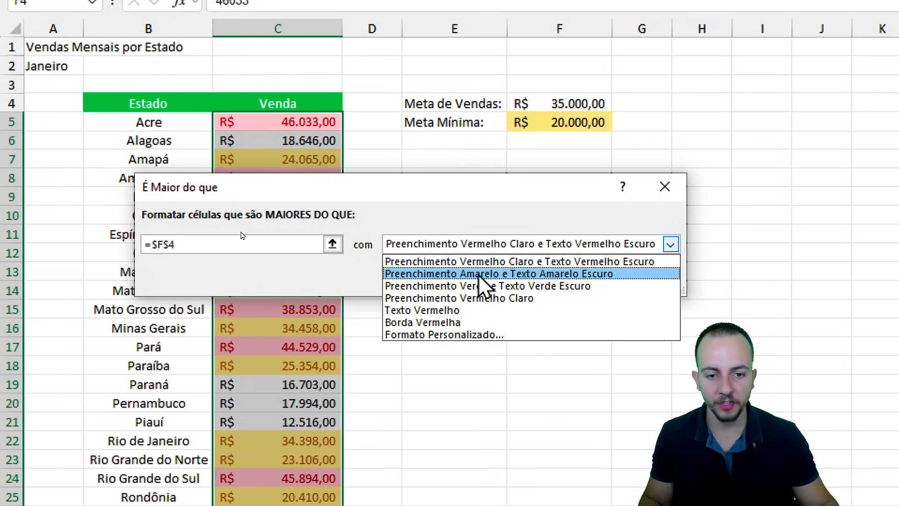
{"action": "left_click", "coordinate": [494, 288]}
{"action": "left_click", "coordinate": [544, 277]}
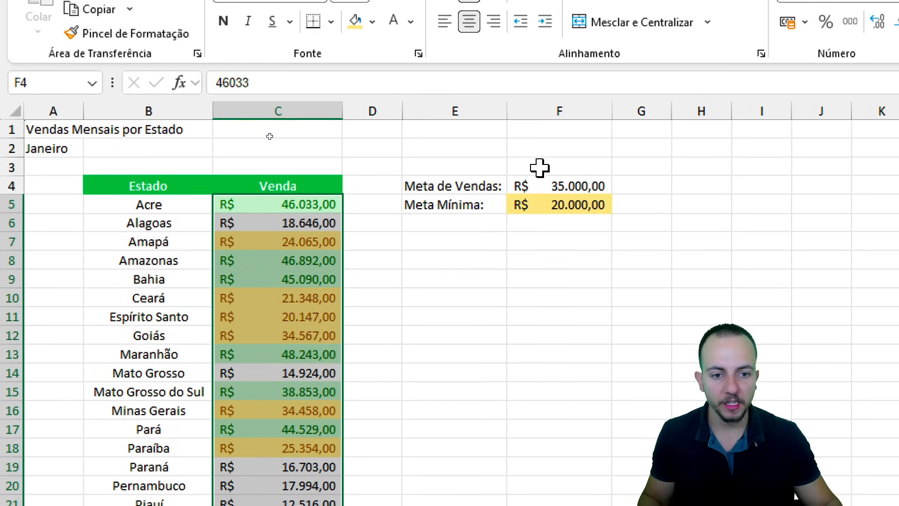
Fill the Meta de Vendas value cell F4 with light green
{"action": "left_click", "coordinate": [542, 187]}
{"action": "left_click", "coordinate": [373, 22]}
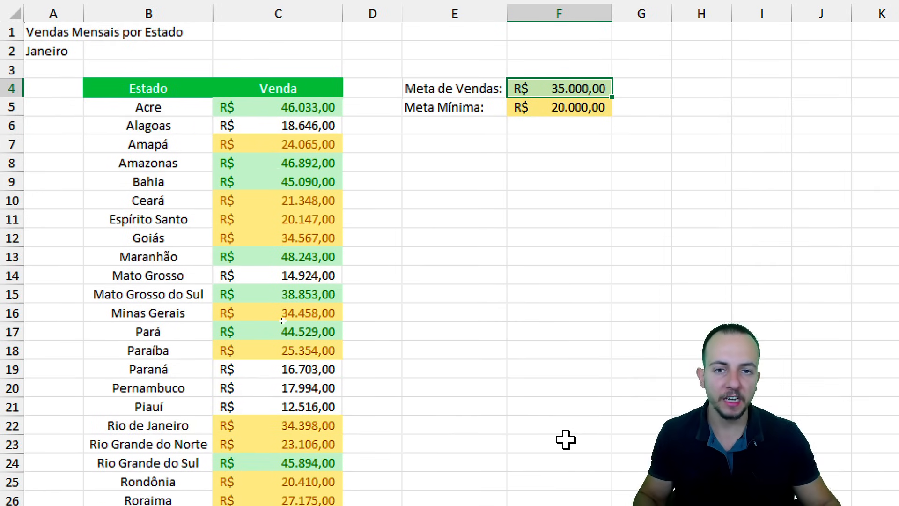
Enter the label Qtd de Estados: in cell E7 and move on to F7
{"action": "left_click", "coordinate": [472, 143]}
{"action": "type", "text": "Qt"}
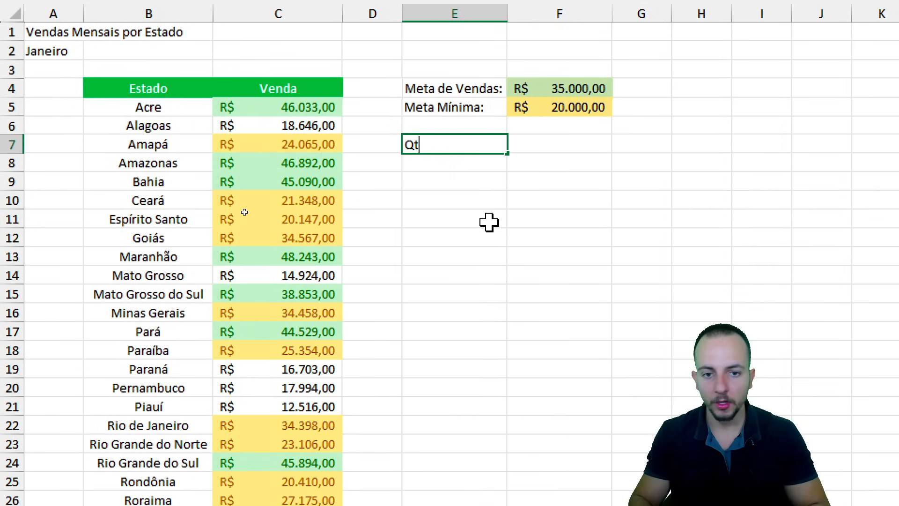
{"action": "type", "text": "d de Estados:"}
{"action": "key", "text": "Tab"}
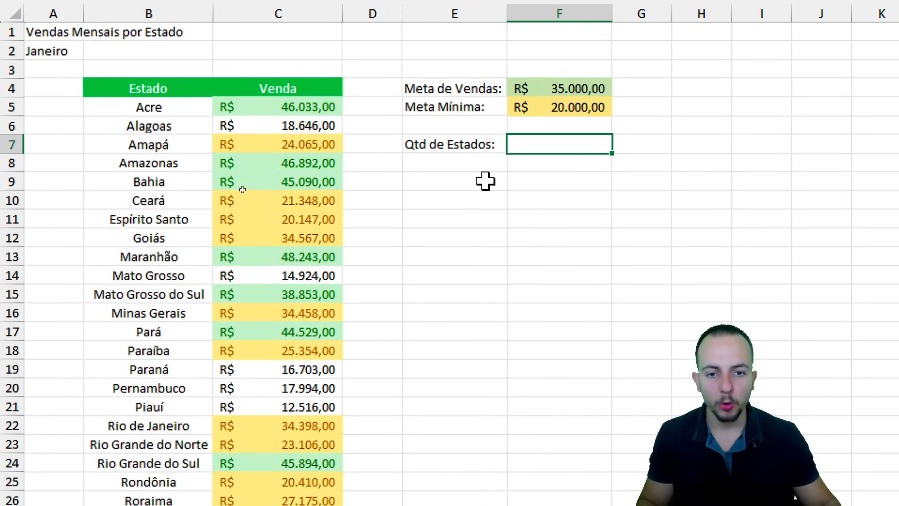
{"action": "mouse_move", "coordinate": [122, 113]}
{"action": "left_mouse_down"}
{"action": "mouse_move", "coordinate": [197, 101]}
{"action": "mouse_move", "coordinate": [124, 129]}
{"action": "mouse_move", "coordinate": [188, 138]}
{"action": "left_mouse_up"}
{"action": "left_click_drag", "start_coordinate": [182, 162], "coordinate": [101, 178]}
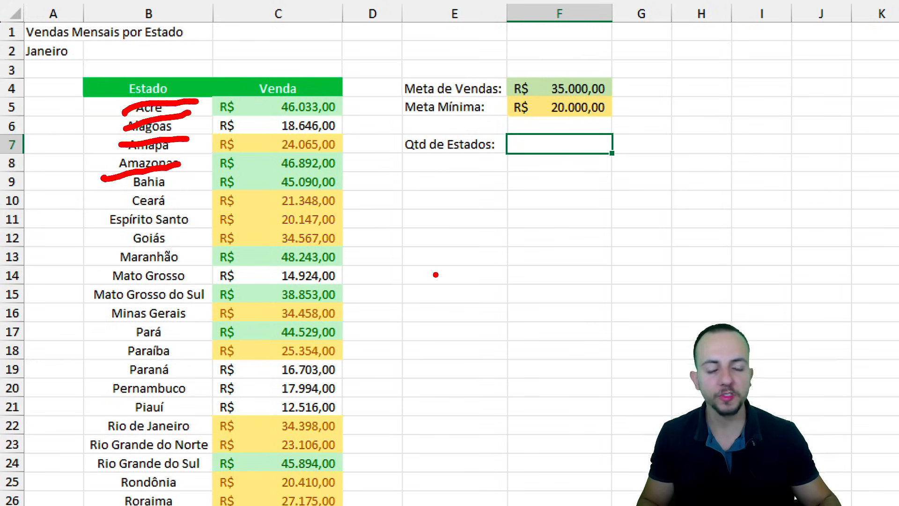
{"action": "mouse_move", "coordinate": [107, 46]}
{"action": "left_mouse_down"}
{"action": "mouse_move", "coordinate": [108, 160]}
{"action": "mouse_move", "coordinate": [190, 140]}
{"action": "mouse_move", "coordinate": [106, 45]}
{"action": "left_mouse_up"}
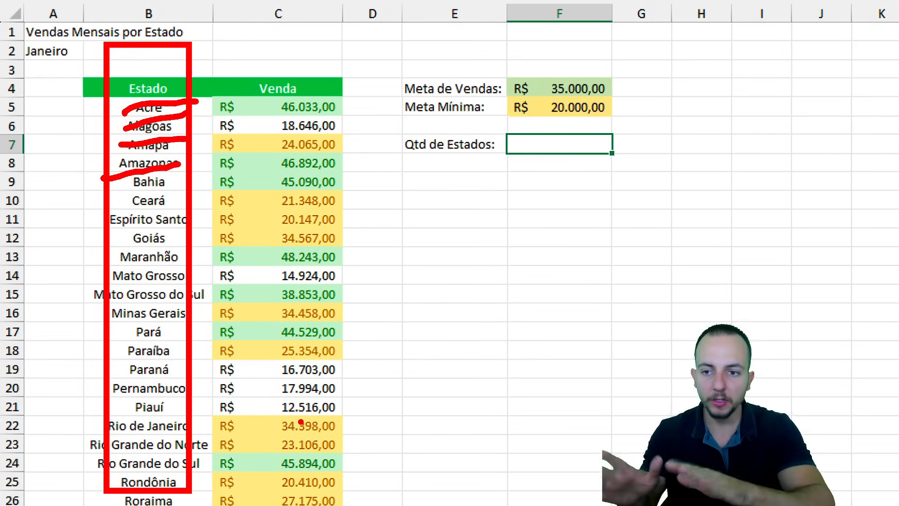
{"action": "key", "text": "Escape"}
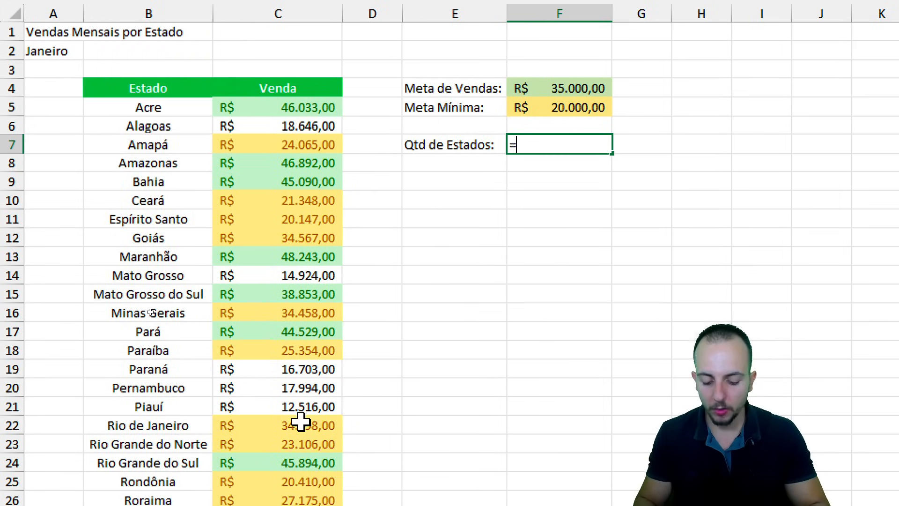
Start a CONT.VALORES formula in F7 that takes the whole column B as its range
{"action": "type", "text": "cont.va"}
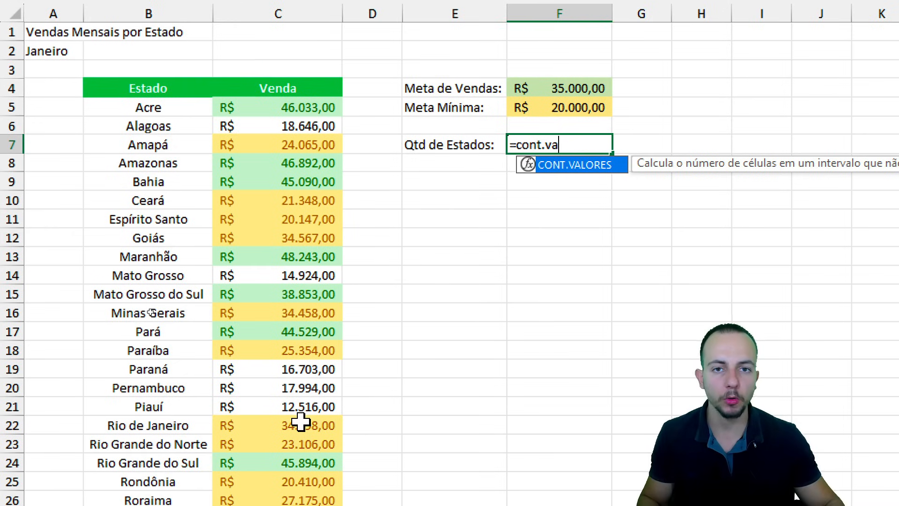
{"action": "double_click", "coordinate": [566, 166]}
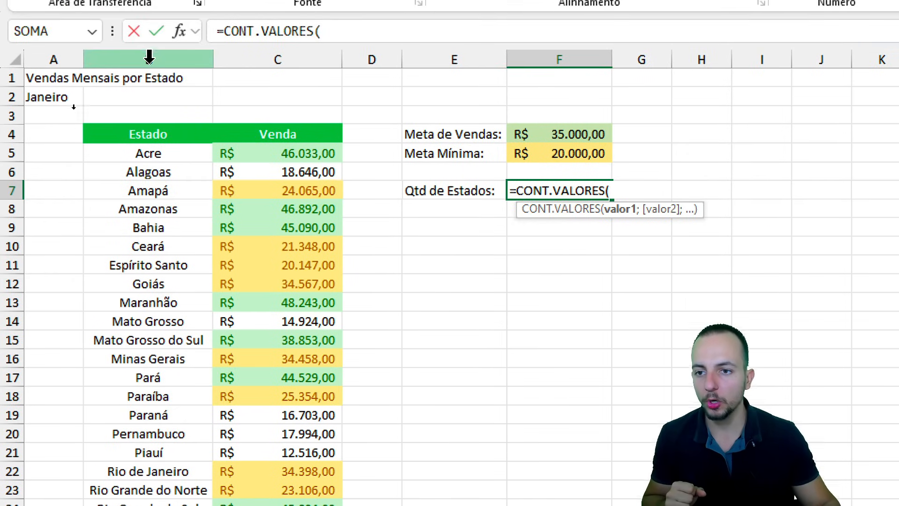
{"action": "left_click", "coordinate": [149, 56]}
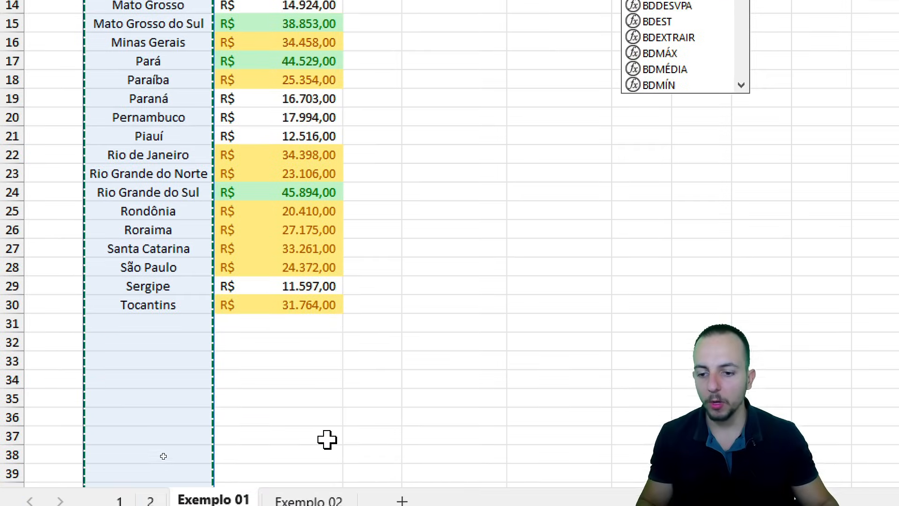
{"action": "left_click_drag", "start_coordinate": [173, 296], "coordinate": [162, 427]}
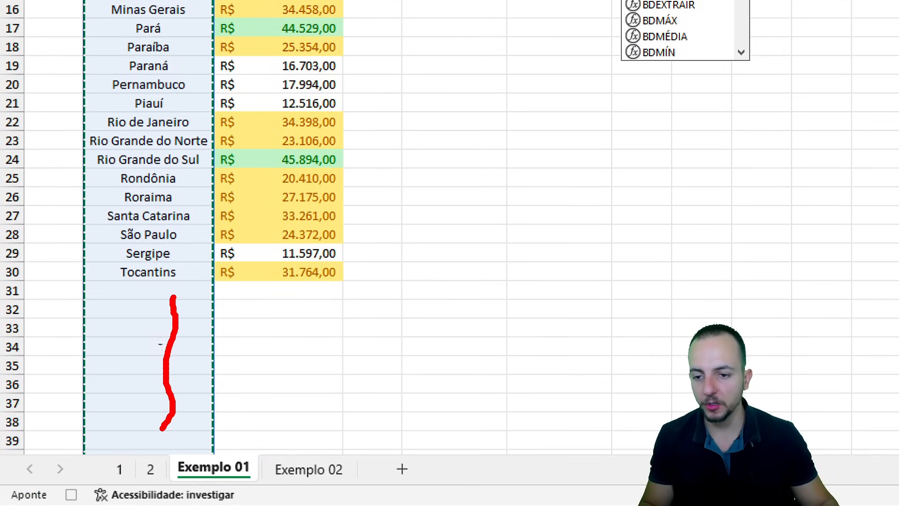
{"action": "left_click_drag", "start_coordinate": [161, 265], "coordinate": [111, 289]}
{"action": "left_click_drag", "start_coordinate": [131, 244], "coordinate": [149, 291]}
{"action": "left_click_drag", "start_coordinate": [197, 195], "coordinate": [152, 232]}
{"action": "left_click_drag", "start_coordinate": [160, 192], "coordinate": [187, 234]}
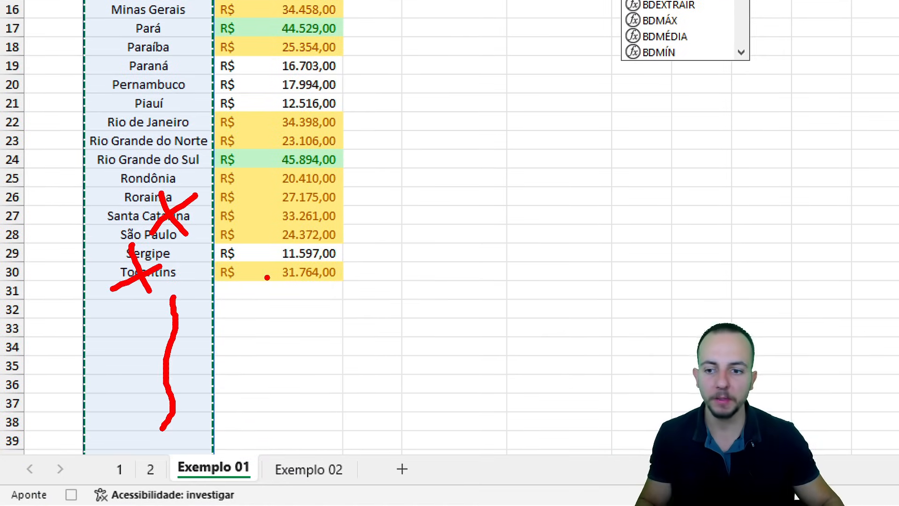
{"action": "key", "text": "Escape"}
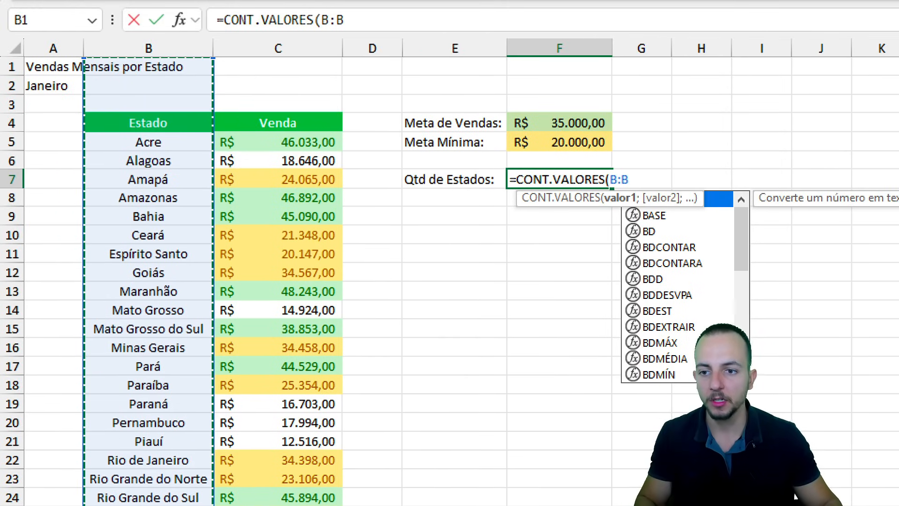
{"action": "left_click_drag", "start_coordinate": [106, 101], "coordinate": [191, 138]}
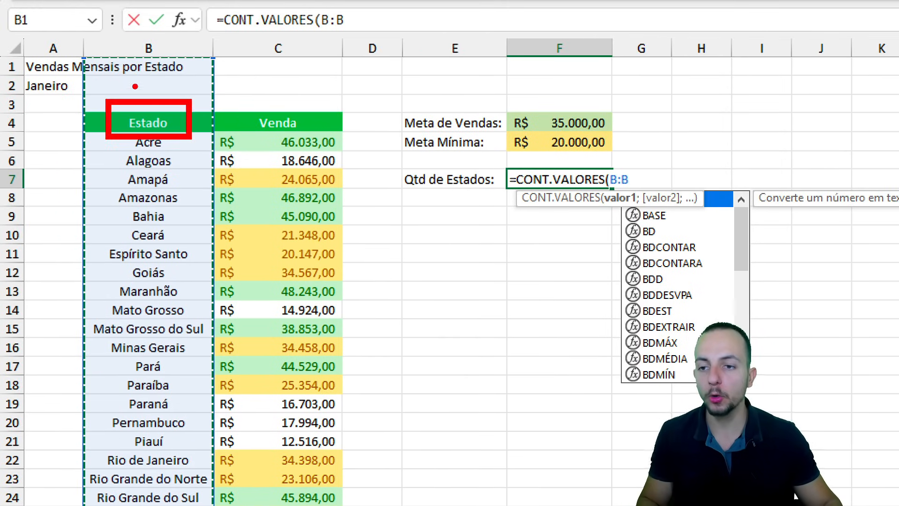
{"action": "mouse_move", "coordinate": [83, 56]}
{"action": "left_mouse_down"}
{"action": "mouse_move", "coordinate": [183, 318]}
{"action": "mouse_move", "coordinate": [221, 488]}
{"action": "mouse_move", "coordinate": [212, 496]}
{"action": "left_mouse_up"}
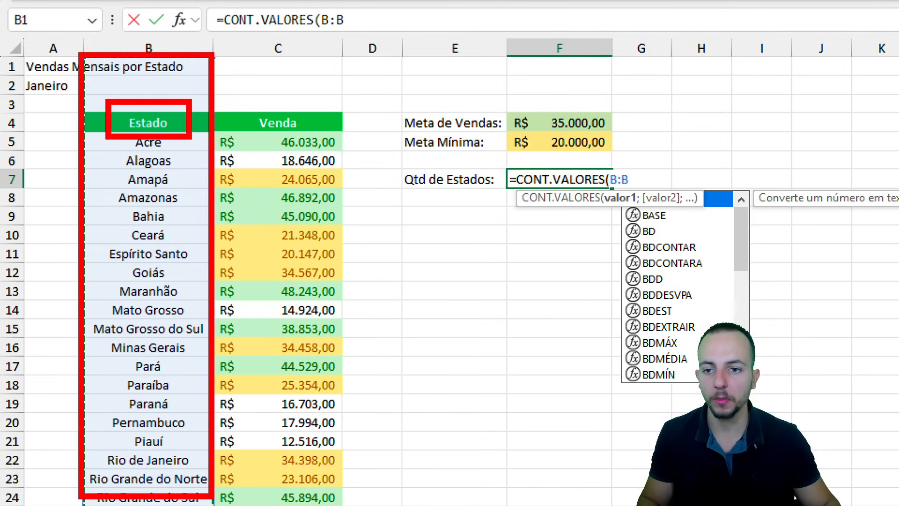
{"action": "key", "text": "ctrl+z"}
{"action": "left_click_drag", "start_coordinate": [122, 147], "coordinate": [190, 100]}
{"action": "left_click_drag", "start_coordinate": [130, 92], "coordinate": [173, 148]}
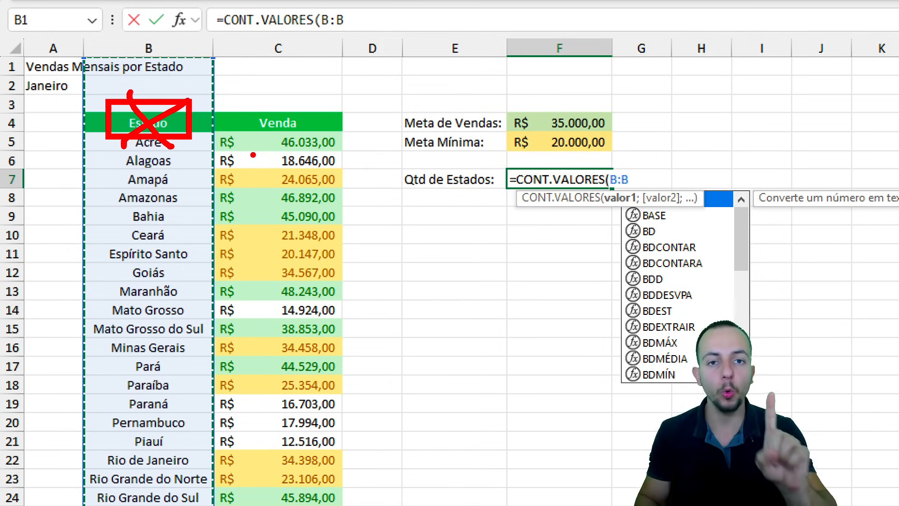
{"action": "key", "text": "Escape"}
Close the count and subtract the header, completing =CONT.VALORES(B:B)-1 in F7
{"action": "type", "text": ")"}
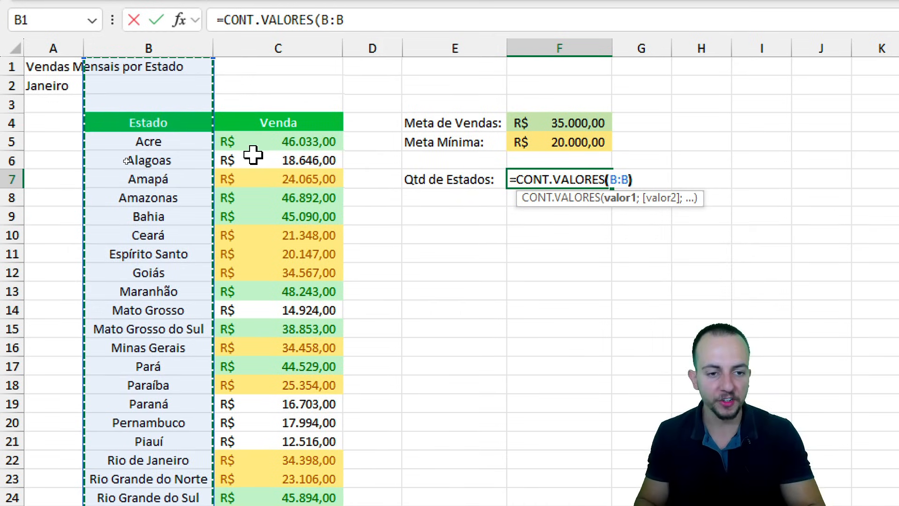
{"action": "type", "text": "-1"}
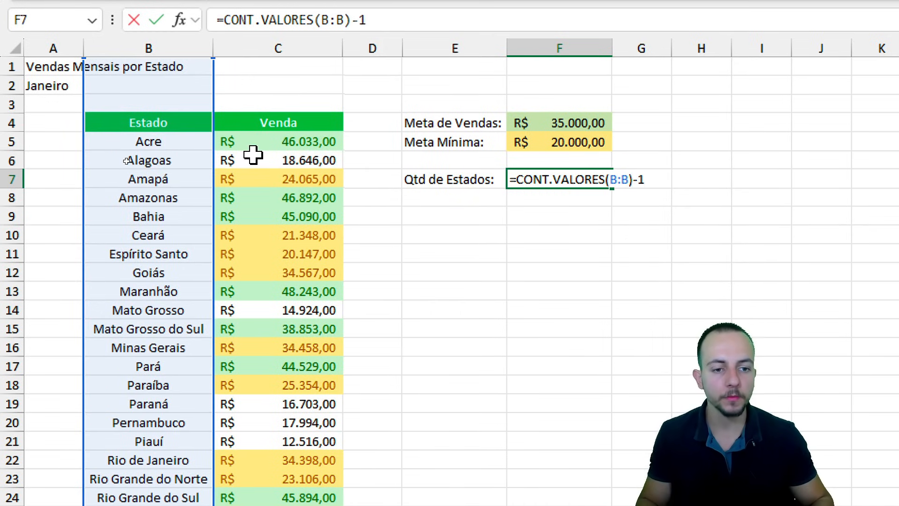
{"action": "key", "text": "Return"}
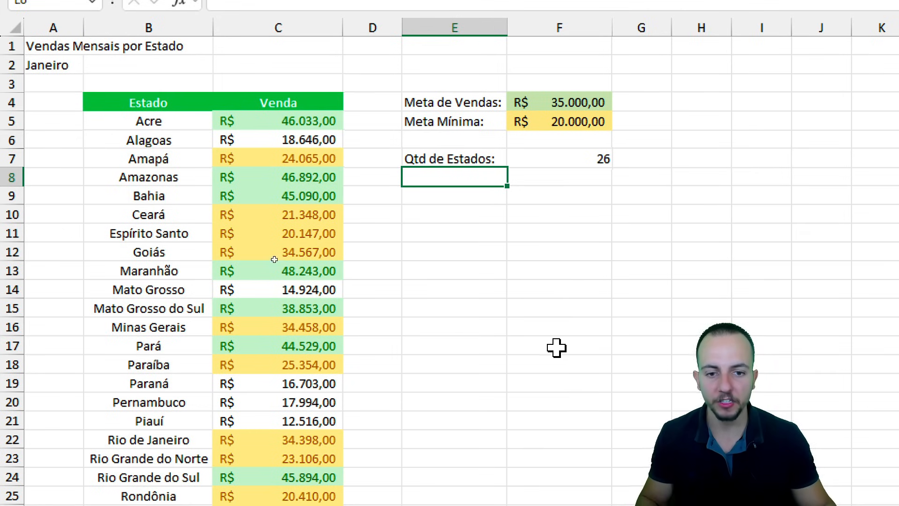
Enter the labels Total vendido: in cell E9 and Média vendas: in cell E10
{"action": "left_click", "coordinate": [470, 196]}
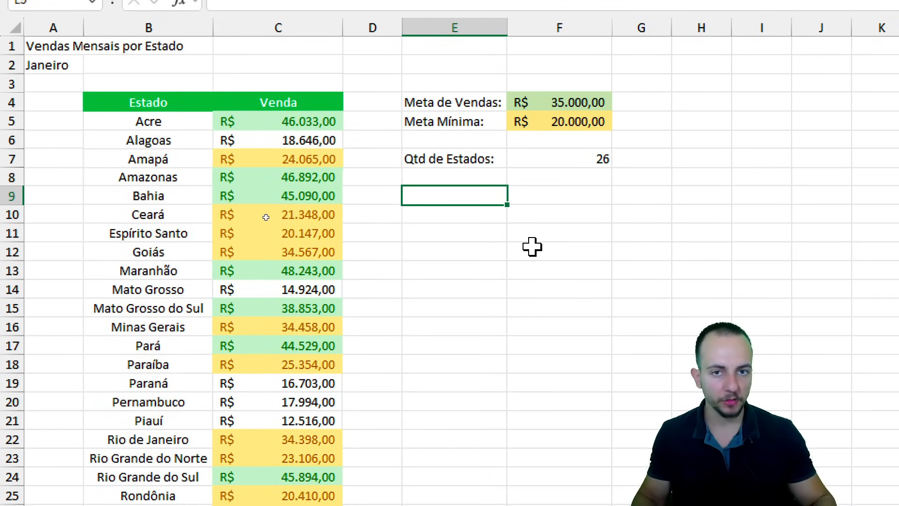
{"action": "type", "text": "Total vendid"}
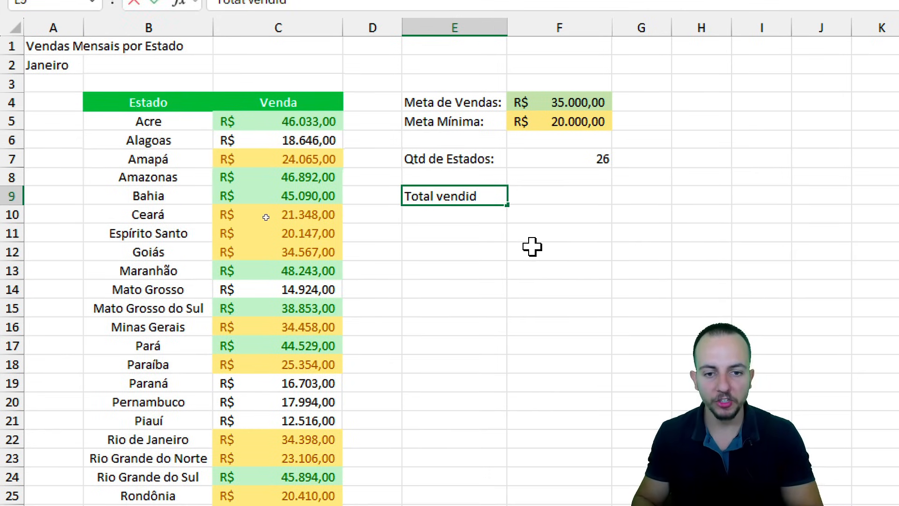
{"action": "type", "text": "o:"}
{"action": "key", "text": "Return"}
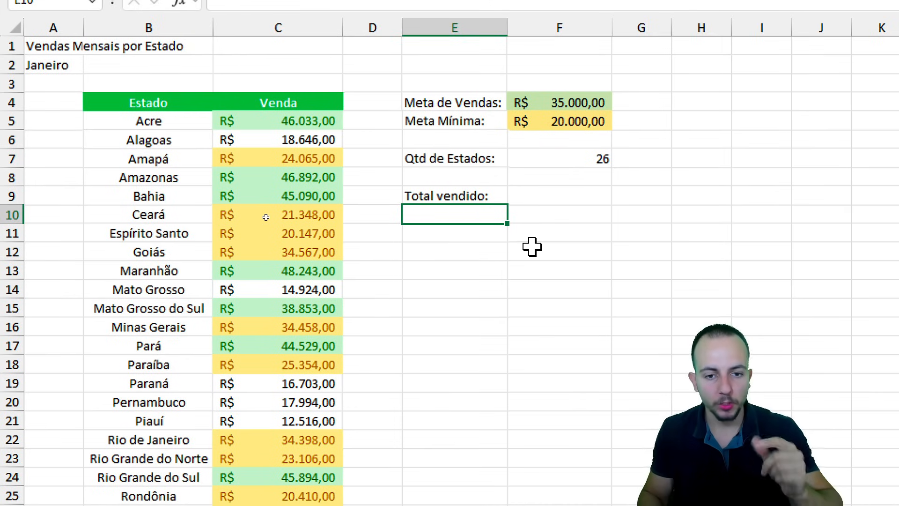
{"action": "type", "text": "Média "}
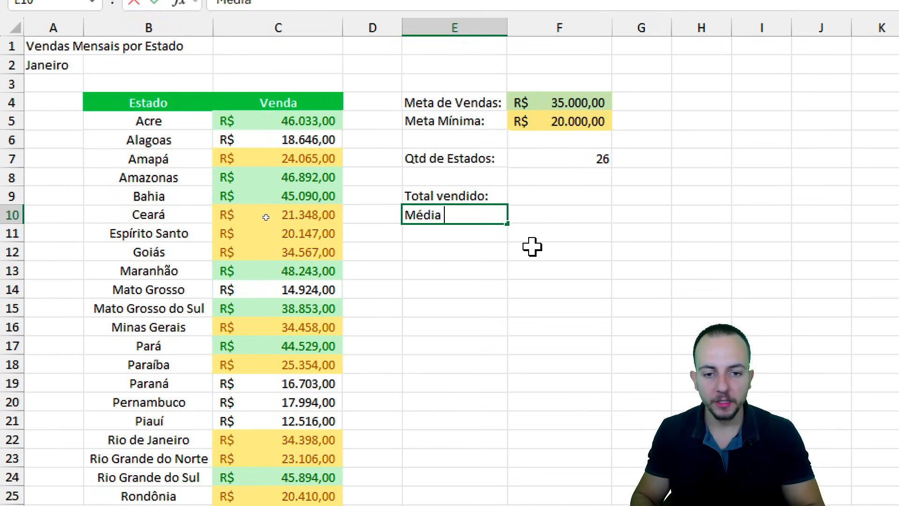
{"action": "type", "text": "de Ven"}
{"action": "key", "text": "BackSpace"}
{"action": "key", "text": "BackSpace"}
{"action": "key", "text": "BackSpace"}
{"action": "key", "text": "BackSpace"}
{"action": "key", "text": "BackSpace"}
{"action": "key", "text": "BackSpace"}
{"action": "type", "text": "vendas:"}
{"action": "key", "text": "Return"}
Enter the labels Maior venda: in cell E11 and Menor venda: in cell E12
{"action": "type", "text": "Maior venda:"}
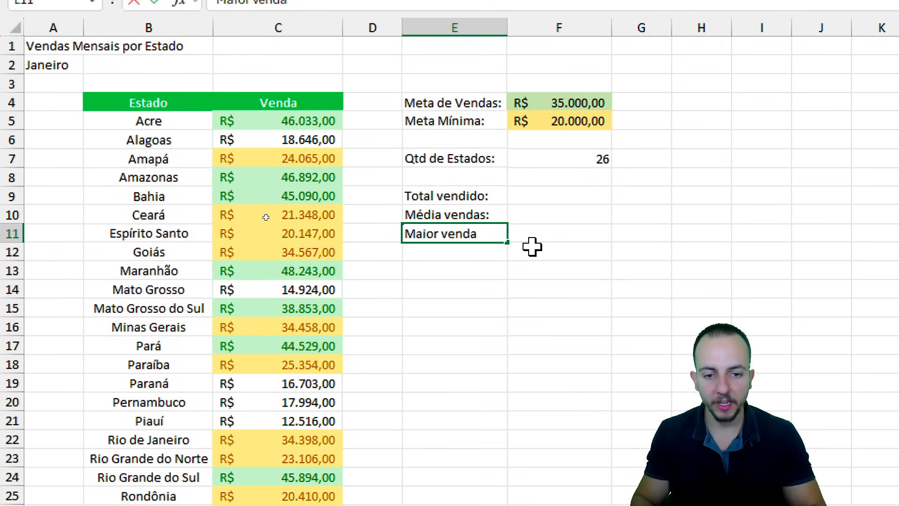
{"action": "key", "text": "Return"}
{"action": "type", "text": "Menor venda:"}
{"action": "key", "text": "Return"}
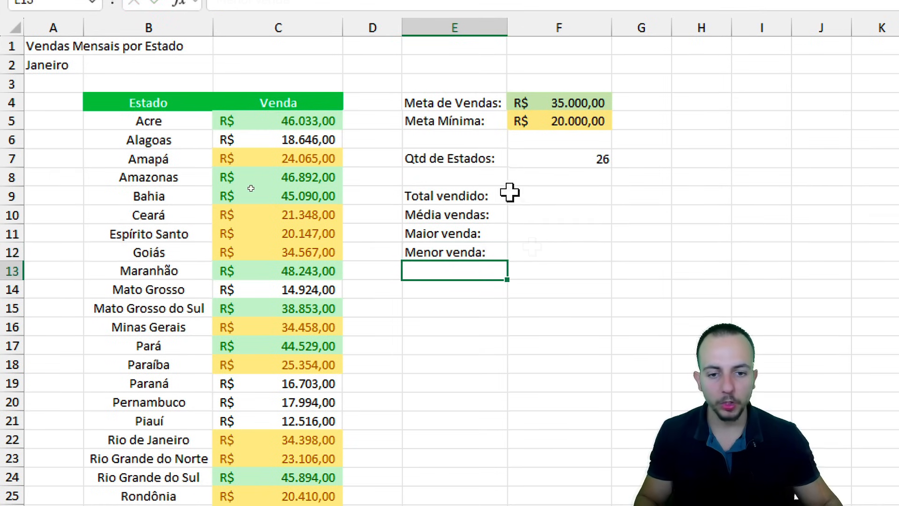
Calculate the Total vendido in F9 with a SOMA formula over the whole column C
{"action": "left_click", "coordinate": [533, 196]}
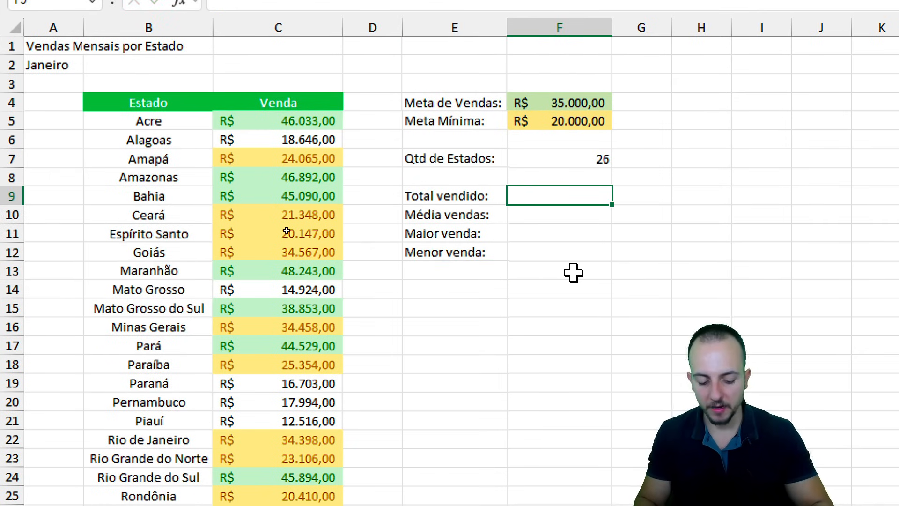
{"action": "type", "text": "=soma"}
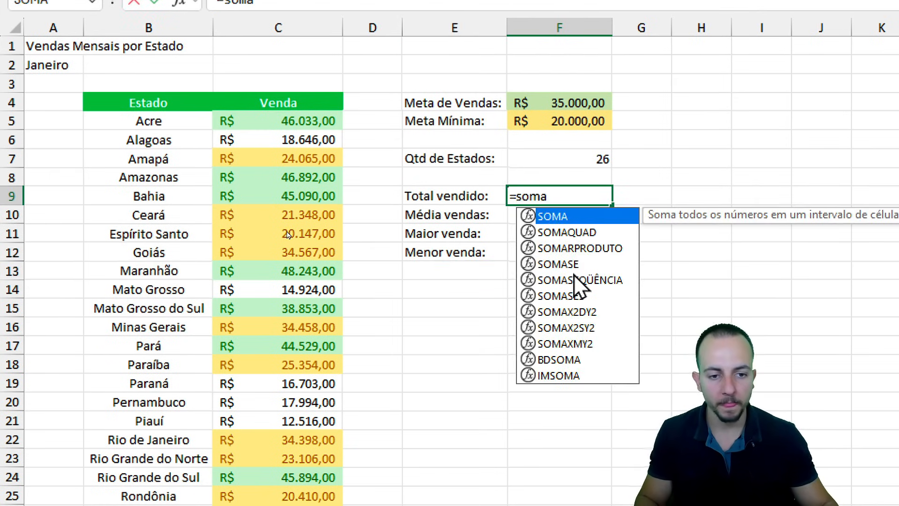
{"action": "double_click", "coordinate": [552, 216]}
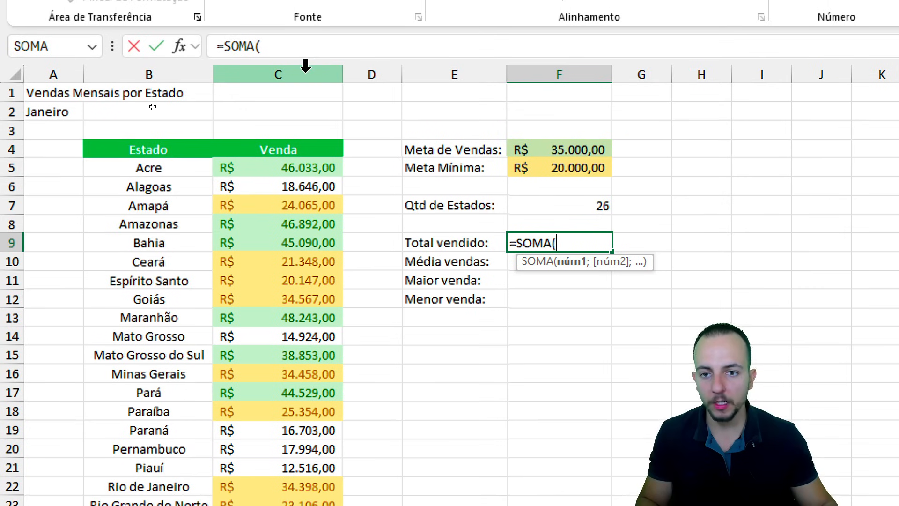
{"action": "left_click", "coordinate": [304, 66]}
{"action": "key", "text": "Return"}
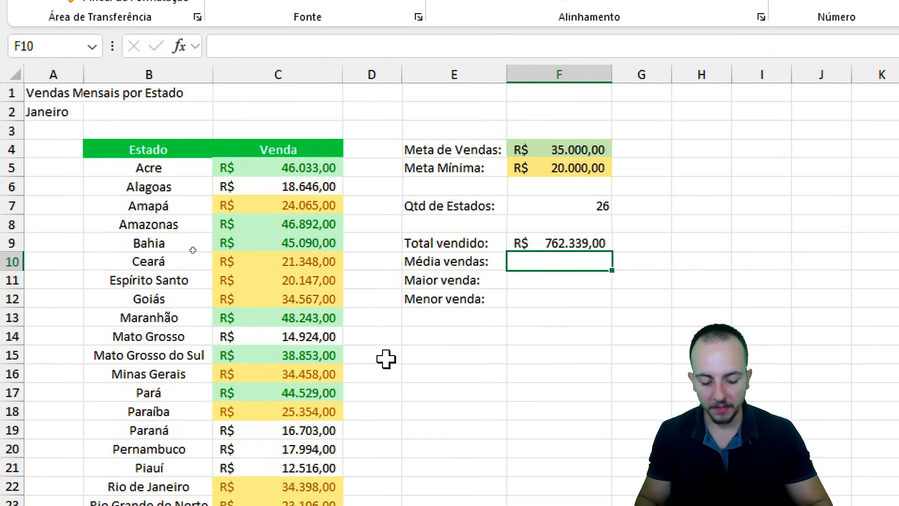
Calculate the Média vendas in F10 with a MÉDIA formula over the whole column C
{"action": "type", "text": "=mé"}
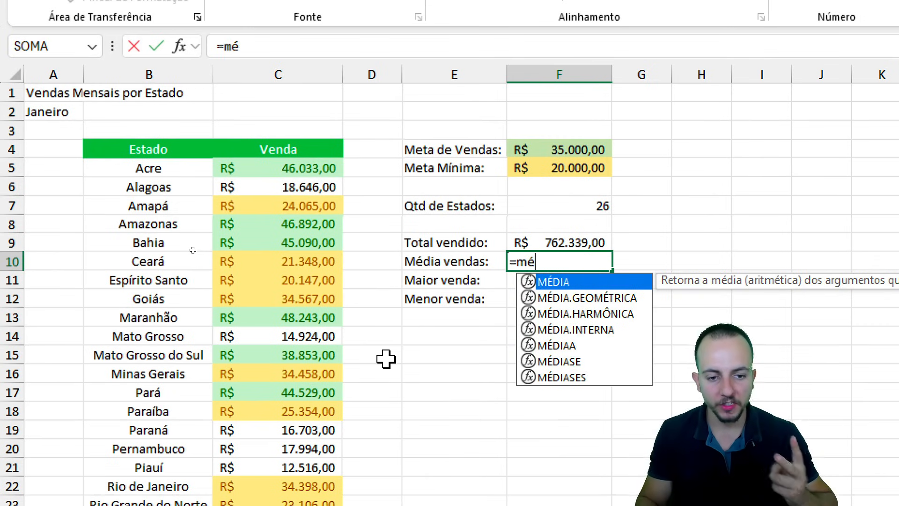
{"action": "double_click", "coordinate": [627, 282]}
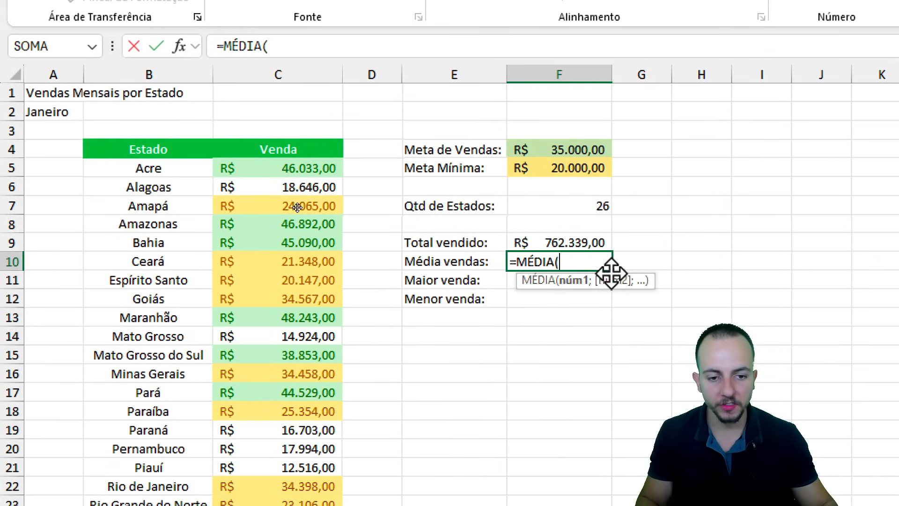
{"action": "left_click", "coordinate": [322, 75]}
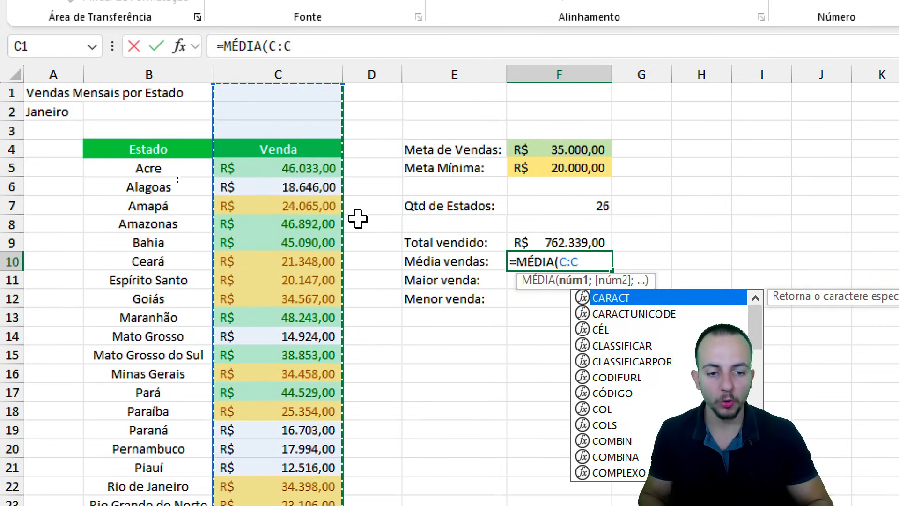
{"action": "key", "text": "Return"}
Calculate the Maior venda in F11 with a MÁXIMO formula over the whole column C
{"action": "type", "text": "="}
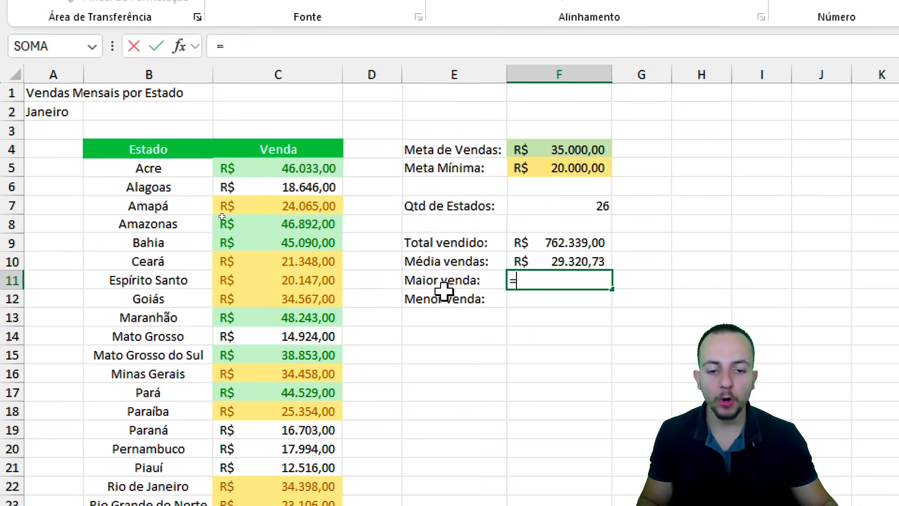
{"action": "type", "text": "máx"}
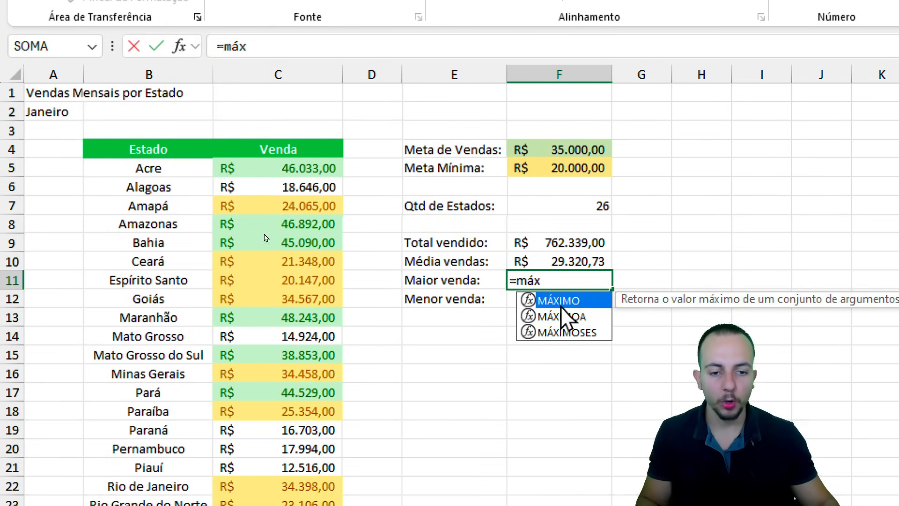
{"action": "key", "text": "BackSpace"}
{"action": "key", "text": "BackSpace"}
{"action": "key", "text": "BackSpace"}
{"action": "type", "text": "maior"}
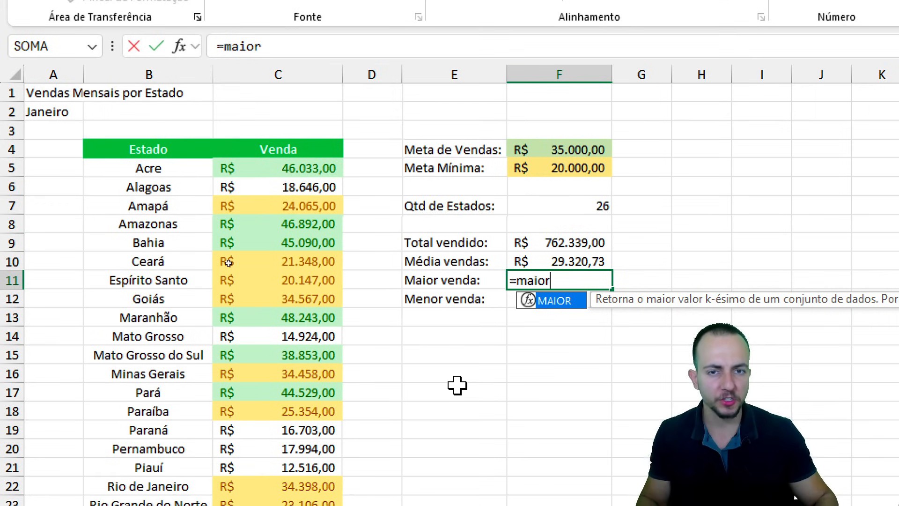
{"action": "key", "text": "BackSpace"}
{"action": "key", "text": "BackSpace"}
{"action": "key", "text": "BackSpace"}
{"action": "key", "text": "BackSpace"}
{"action": "type", "text": "á"}
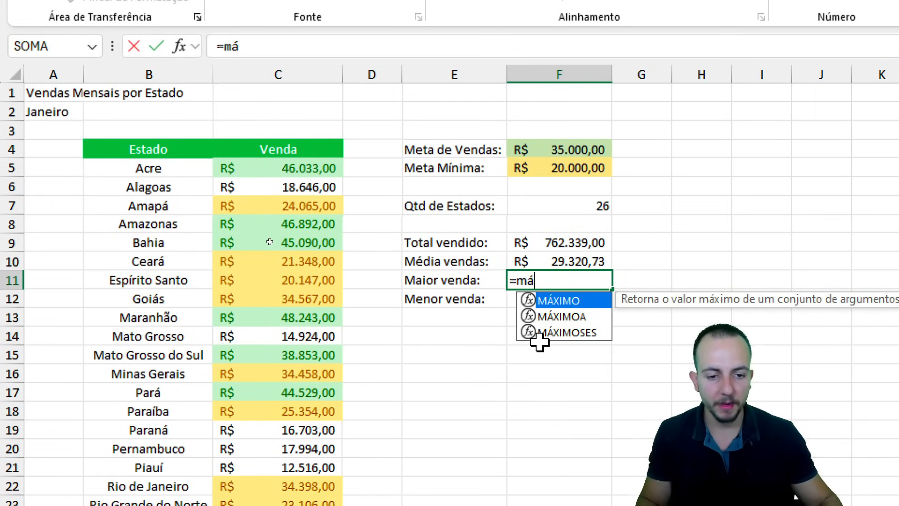
{"action": "double_click", "coordinate": [554, 301]}
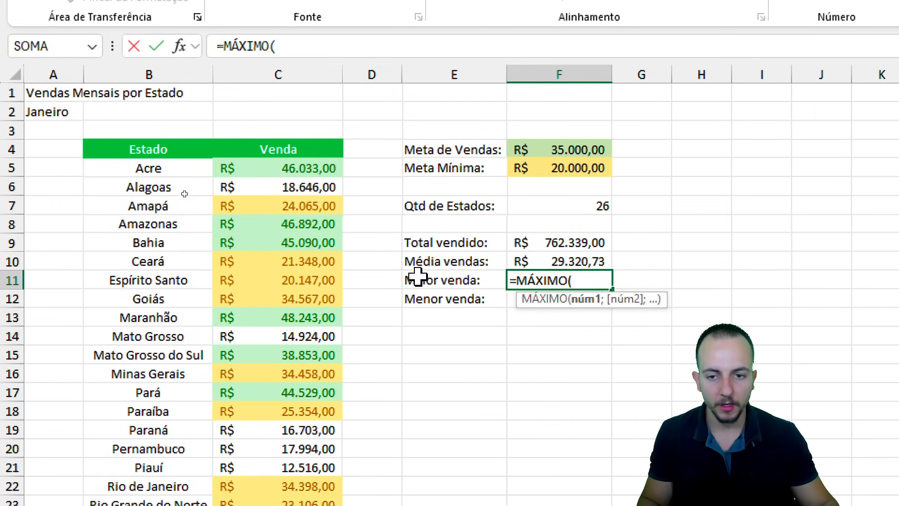
{"action": "left_click", "coordinate": [305, 78]}
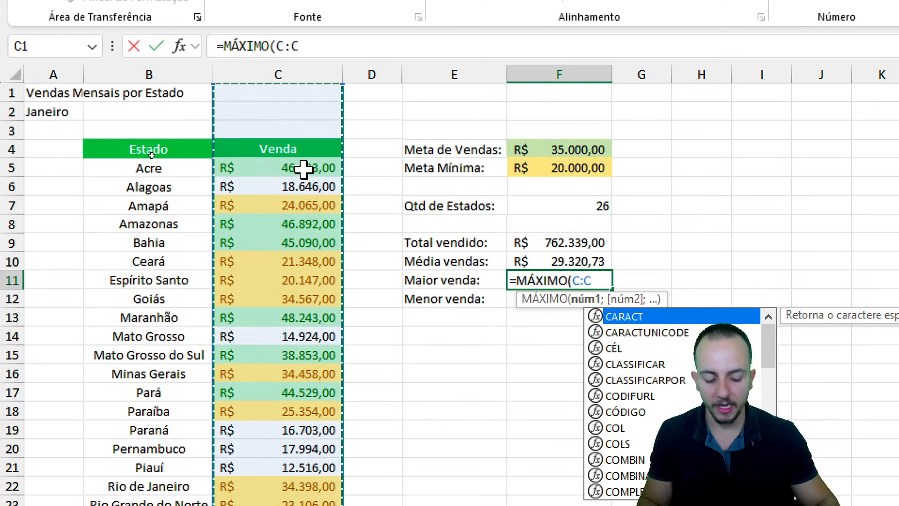
{"action": "key", "text": "Return"}
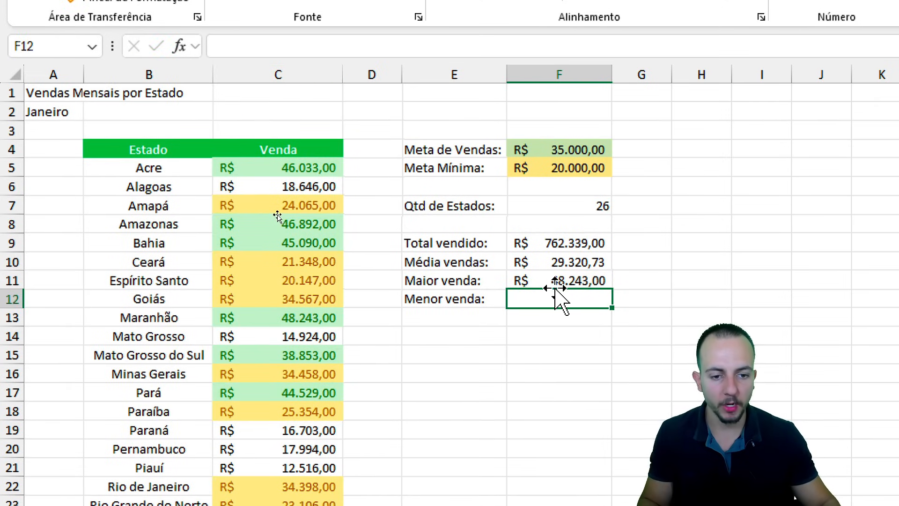
Calculate the Menor venda in F12 with a MÍNIMO formula over the whole column C
{"action": "type", "text": "=míni"}
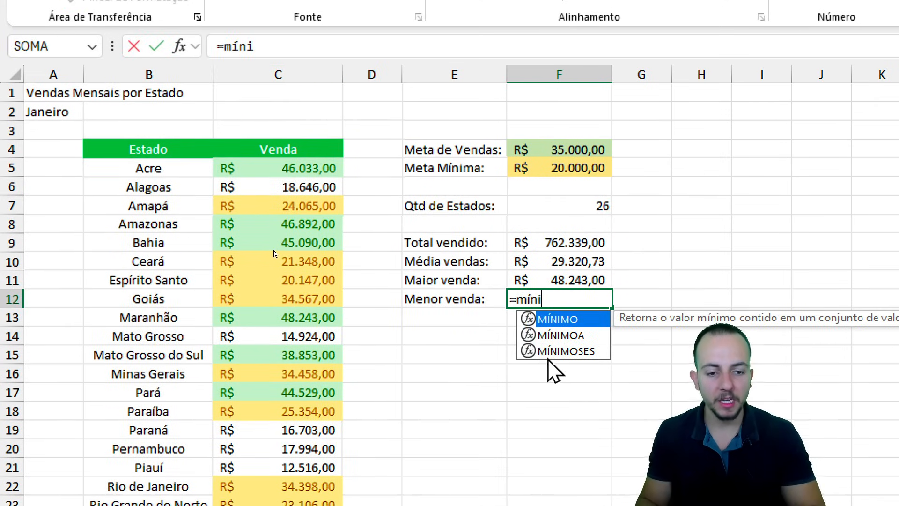
{"action": "double_click", "coordinate": [559, 319]}
{"action": "left_click", "coordinate": [301, 74]}
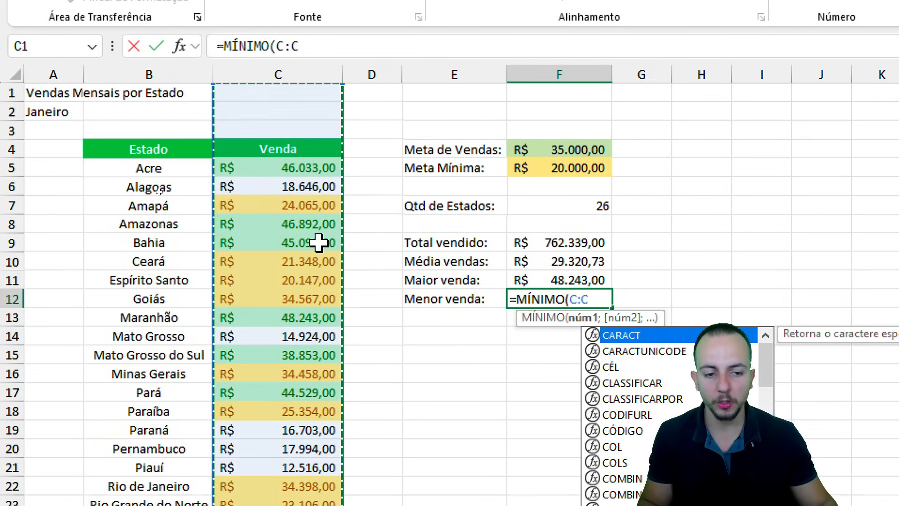
{"action": "key", "text": "Return"}
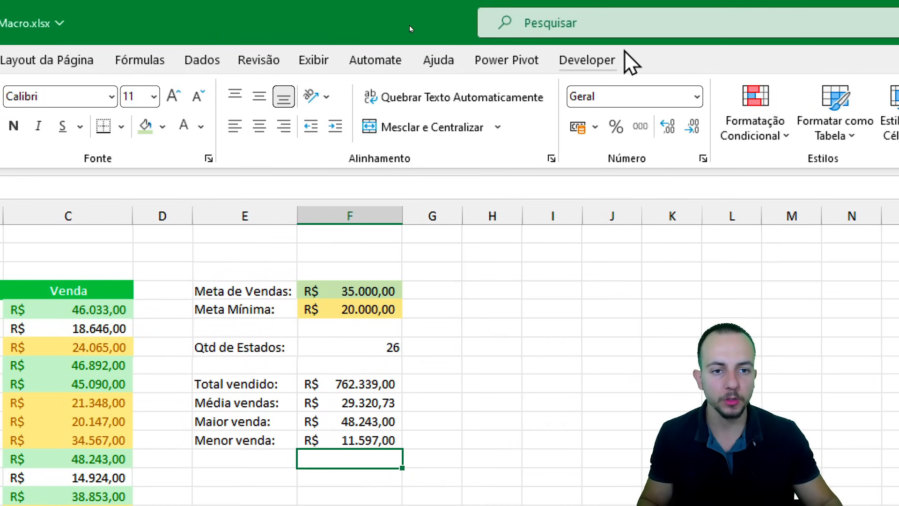
Stop recording the Criar_Relatorio macro
{"action": "left_click", "coordinate": [591, 60]}
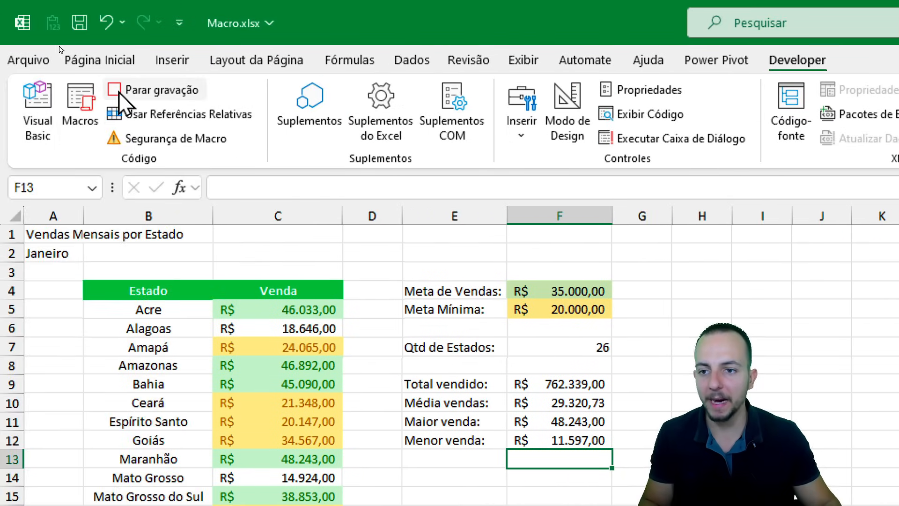
{"action": "left_click", "coordinate": [119, 92]}
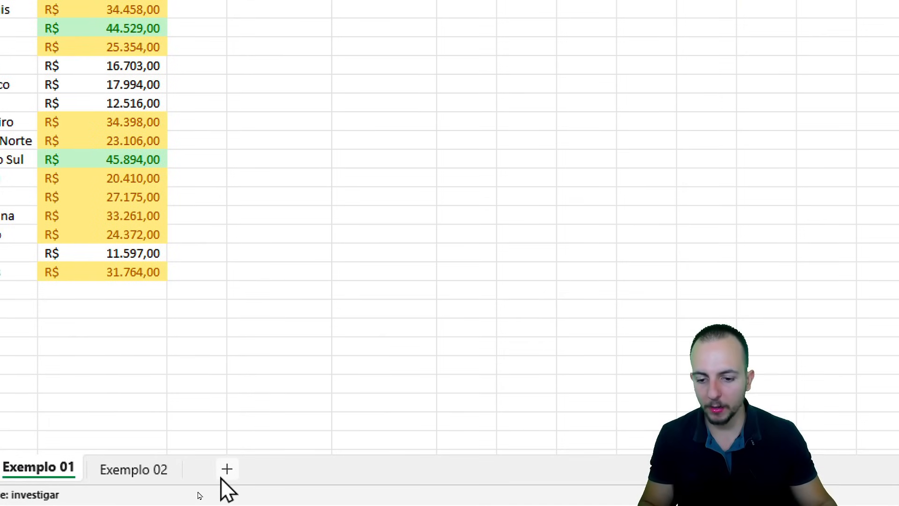
Add a new worksheet and paste the raw Fevereiro sales from columns A to C of the Pasta1 workbook at A1
{"action": "left_click", "coordinate": [223, 476]}
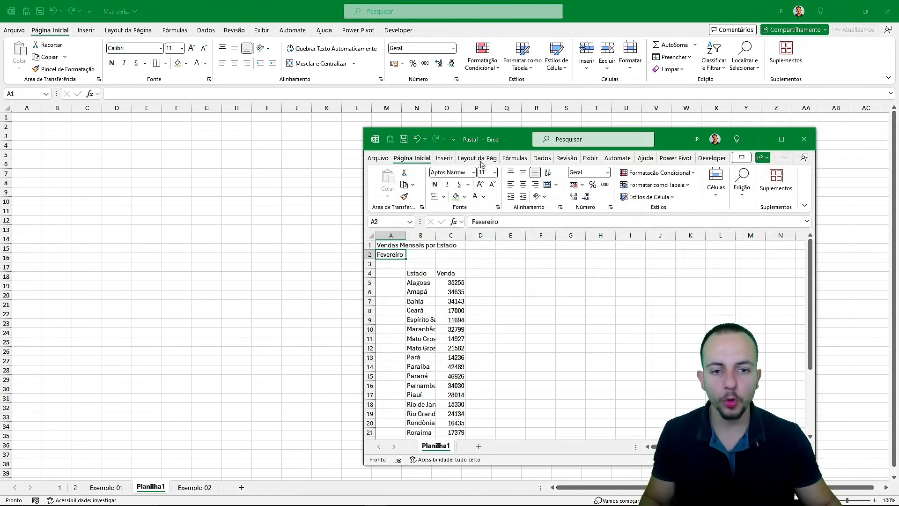
{"action": "left_click_drag", "start_coordinate": [513, 143], "coordinate": [416, 137]}
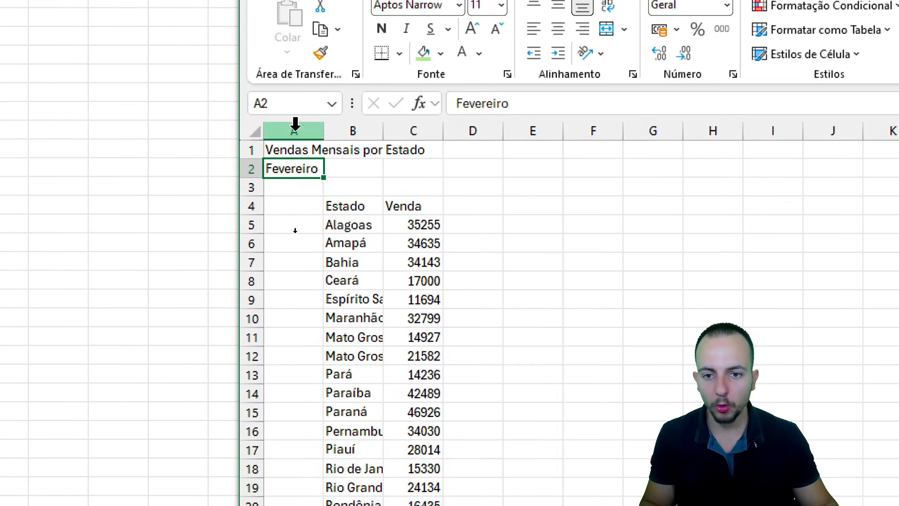
{"action": "left_click_drag", "start_coordinate": [297, 31], "coordinate": [392, 63]}
{"action": "key", "text": "ctrl+c"}
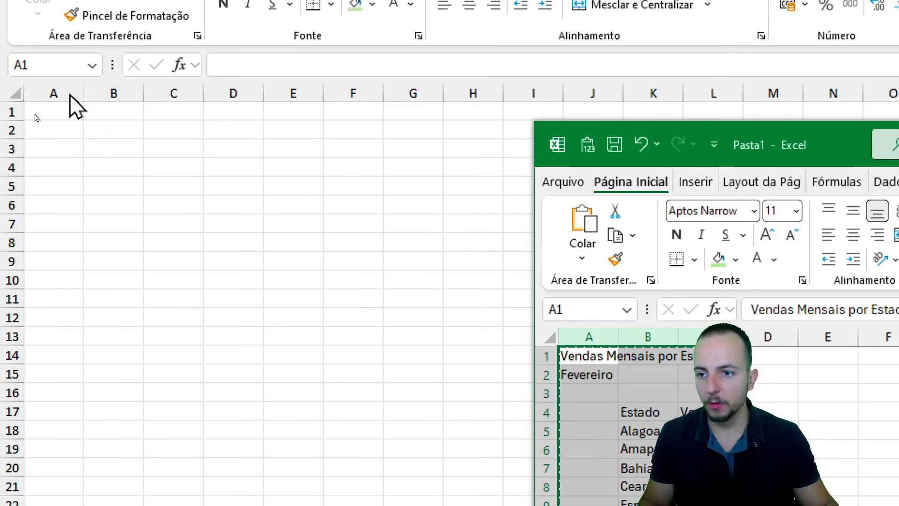
{"action": "left_click", "coordinate": [70, 112]}
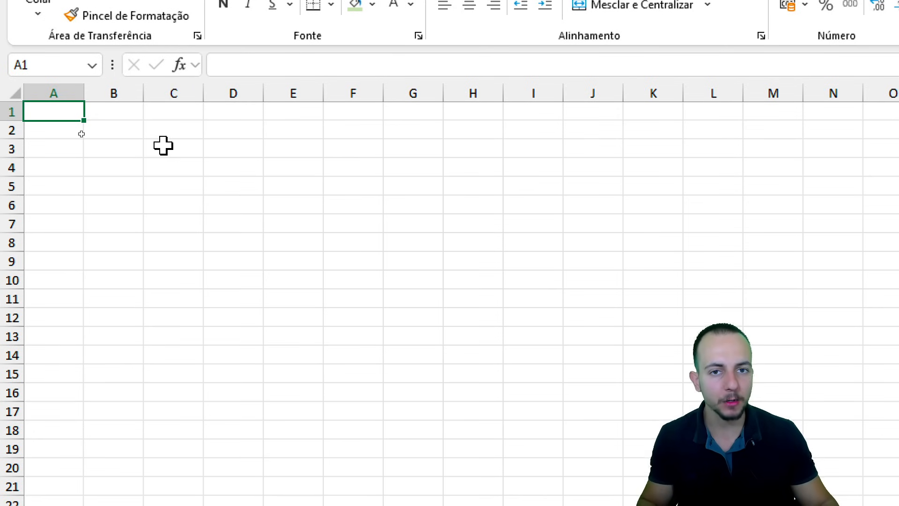
{"action": "key", "text": "ctrl+v"}
{"action": "left_click", "coordinate": [72, 113]}
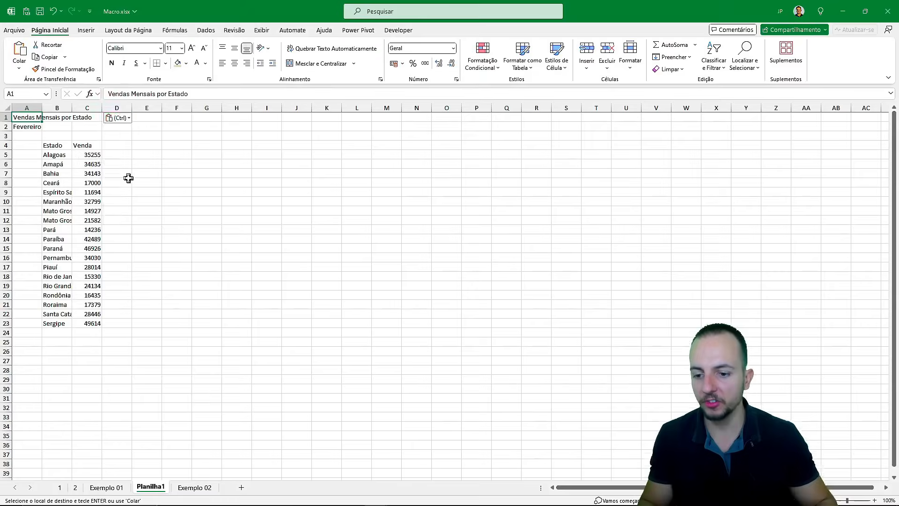
{"action": "key", "text": "ctrl"}
Run the Criar_Relatorio macro on the Fevereiro data in the Planilha1 sheet
{"action": "left_click", "coordinate": [106, 487]}
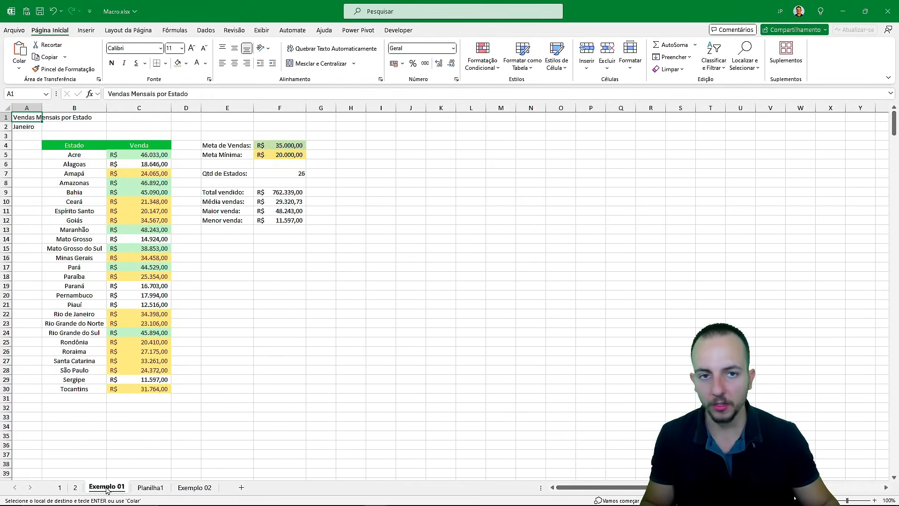
{"action": "left_click", "coordinate": [150, 487]}
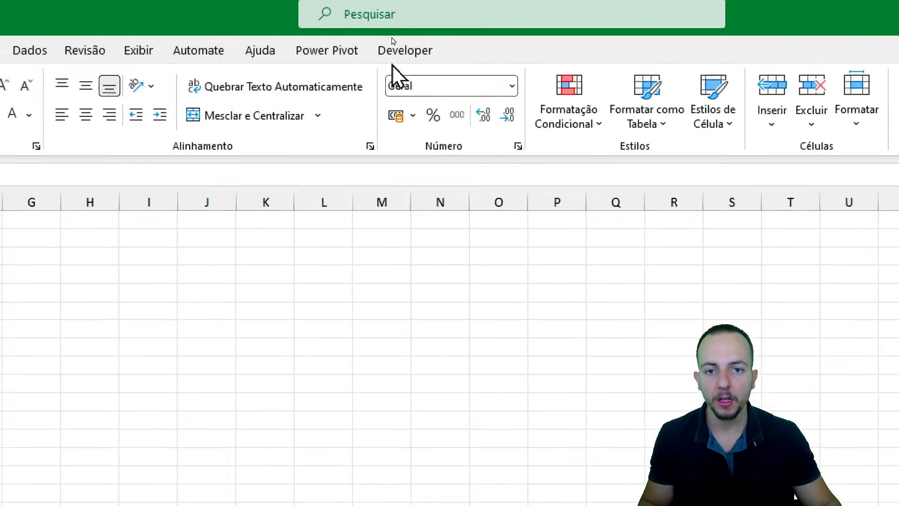
{"action": "left_click", "coordinate": [398, 30]}
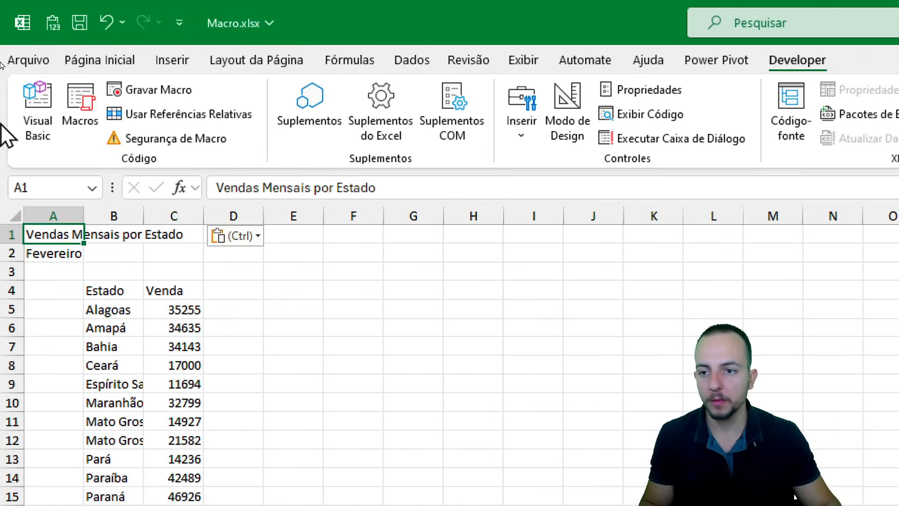
{"action": "left_click", "coordinate": [87, 131]}
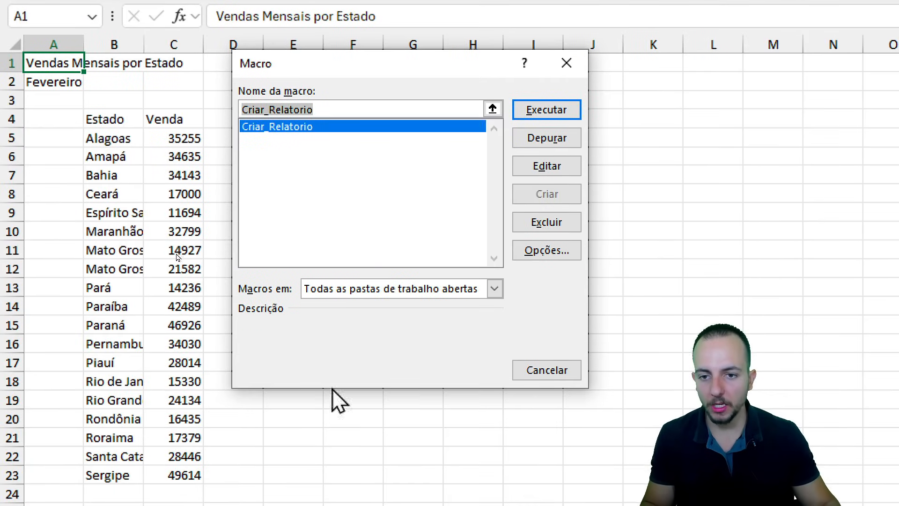
{"action": "left_click", "coordinate": [294, 125]}
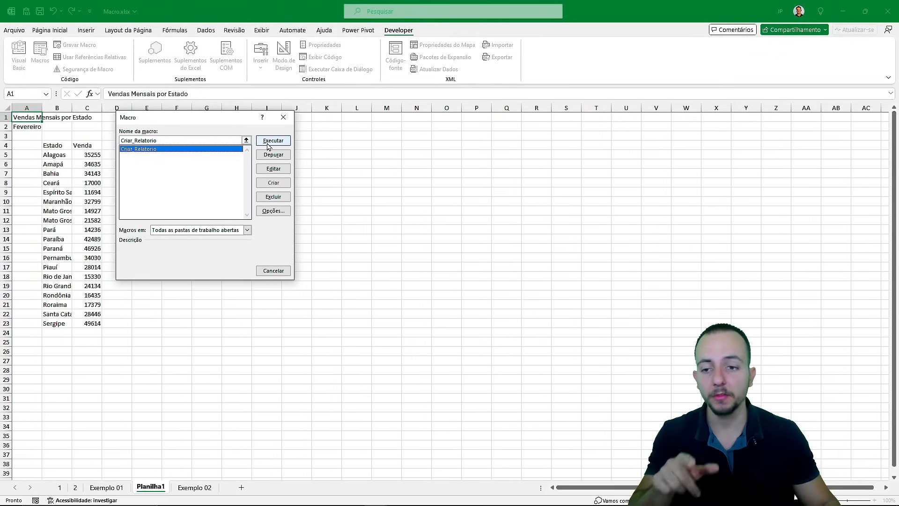
{"action": "left_click", "coordinate": [267, 143]}
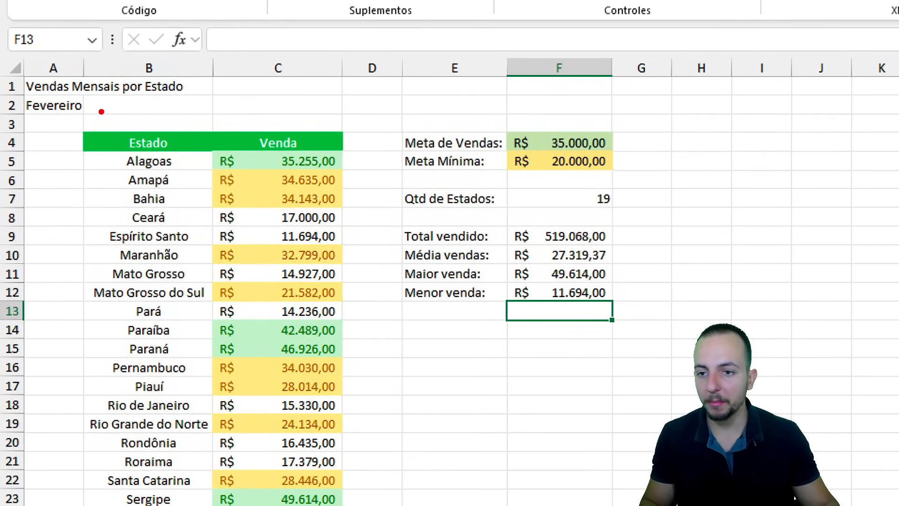
Review the generated Fevereiro report: the Estado and Venda headers, the conditional formatting, the targets and the summary block
{"action": "left_click_drag", "start_coordinate": [58, 105], "coordinate": [87, 98]}
{"action": "left_click_drag", "start_coordinate": [120, 62], "coordinate": [139, 46]}
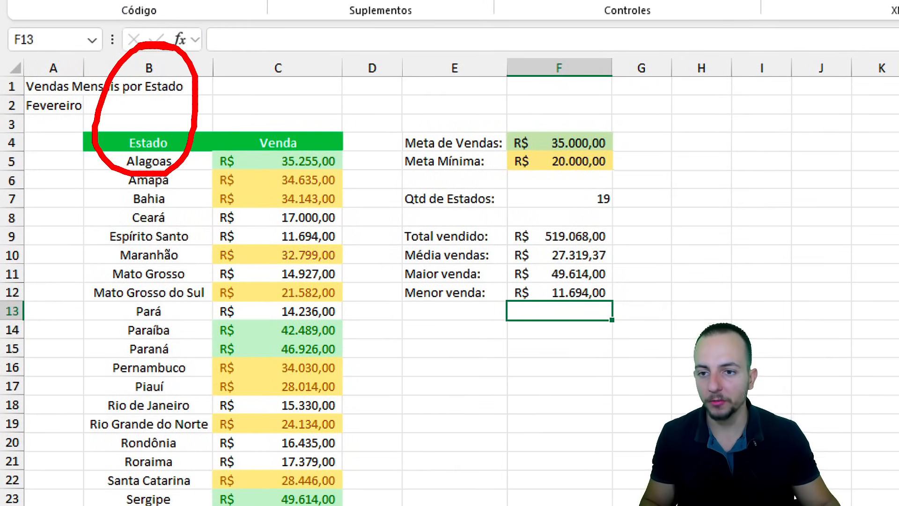
{"action": "mouse_move", "coordinate": [235, 32]}
{"action": "left_mouse_down"}
{"action": "mouse_move", "coordinate": [277, 32]}
{"action": "mouse_move", "coordinate": [226, 43]}
{"action": "left_mouse_up"}
{"action": "key", "text": "e"}
{"action": "left_click_drag", "start_coordinate": [358, 109], "coordinate": [139, 109]}
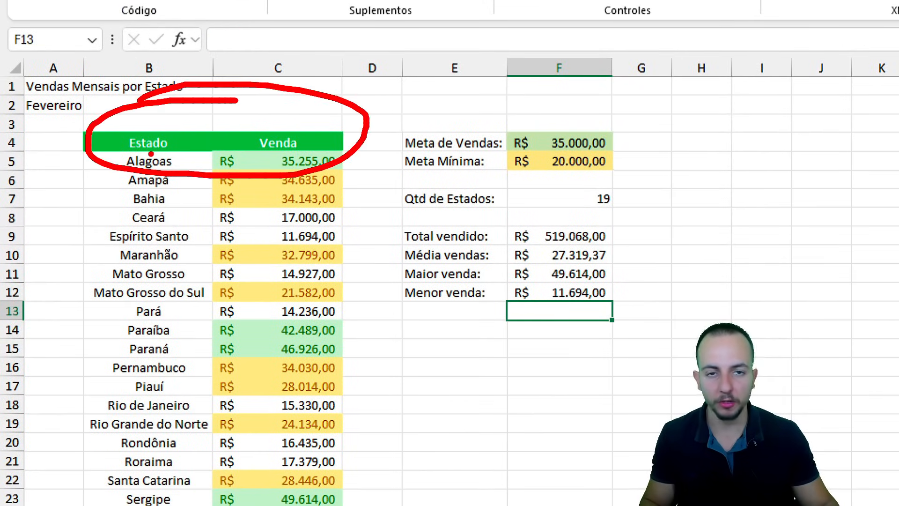
{"action": "key", "text": "e"}
{"action": "mouse_move", "coordinate": [283, 141]}
{"action": "left_mouse_down"}
{"action": "mouse_move", "coordinate": [380, 296]}
{"action": "mouse_move", "coordinate": [227, 147]}
{"action": "left_mouse_up"}
{"action": "mouse_move", "coordinate": [356, 164]}
{"action": "left_mouse_down"}
{"action": "mouse_move", "coordinate": [370, 123]}
{"action": "mouse_move", "coordinate": [515, 121]}
{"action": "mouse_move", "coordinate": [510, 136]}
{"action": "mouse_move", "coordinate": [598, 112]}
{"action": "mouse_move", "coordinate": [586, 101]}
{"action": "mouse_move", "coordinate": [536, 104]}
{"action": "left_mouse_up"}
{"action": "key", "text": "e"}
{"action": "mouse_move", "coordinate": [383, 168]}
{"action": "left_mouse_down"}
{"action": "mouse_move", "coordinate": [592, 286]}
{"action": "mouse_move", "coordinate": [617, 320]}
{"action": "left_mouse_up"}
{"action": "left_click_drag", "start_coordinate": [646, 255], "coordinate": [704, 206]}
{"action": "key", "text": "Escape"}
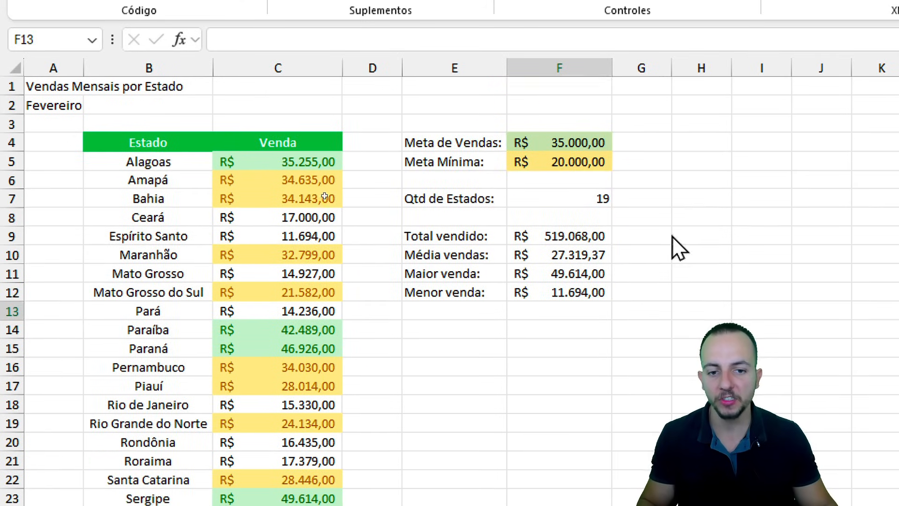
Compare the state count and summary figures of the Fevereiro report with the Janeiro report on Exemplo 01
{"action": "key", "text": "ctrl+2"}
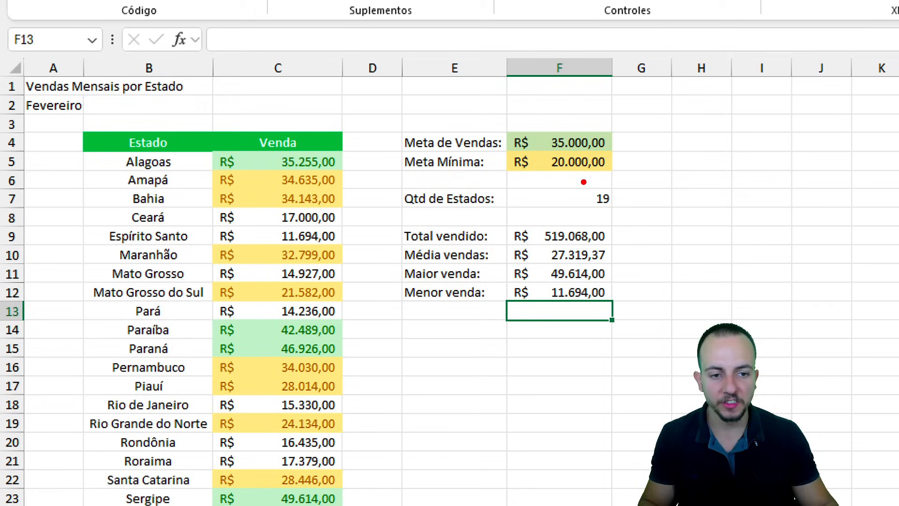
{"action": "mouse_move", "coordinate": [581, 180]}
{"action": "left_mouse_down"}
{"action": "mouse_move", "coordinate": [626, 224]}
{"action": "mouse_move", "coordinate": [725, 198]}
{"action": "left_mouse_up"}
{"action": "mouse_move", "coordinate": [623, 172]}
{"action": "left_mouse_down"}
{"action": "mouse_move", "coordinate": [511, 193]}
{"action": "mouse_move", "coordinate": [499, 211]}
{"action": "left_mouse_up"}
{"action": "key", "text": "Escape"}
{"action": "key", "text": "ctrl+2"}
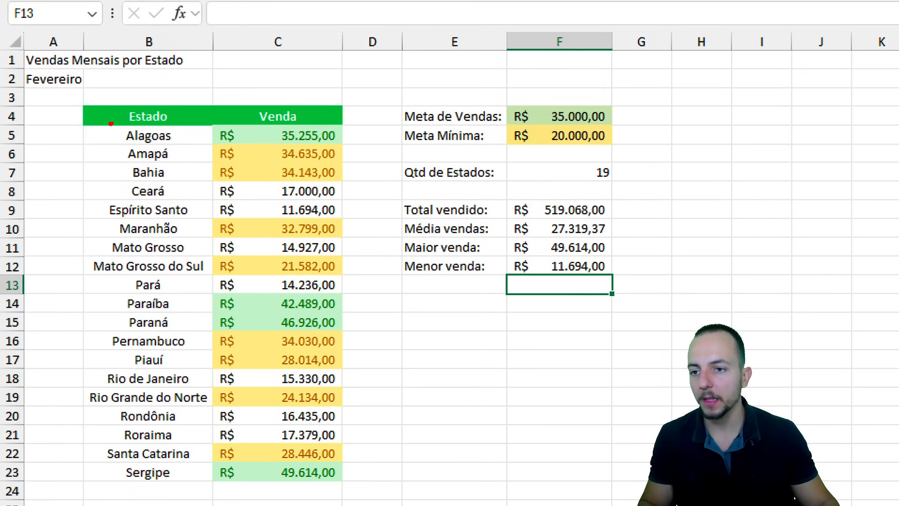
{"action": "left_click_drag", "start_coordinate": [23, 62], "coordinate": [116, 109]}
{"action": "key", "text": "Escape"}
{"action": "key", "text": "ctrl+Page_Up"}
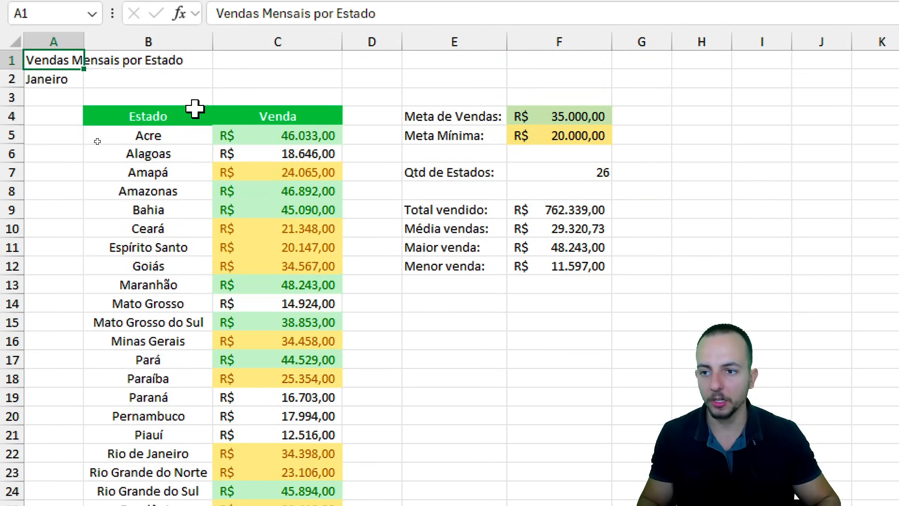
{"action": "key", "text": "ctrl+2"}
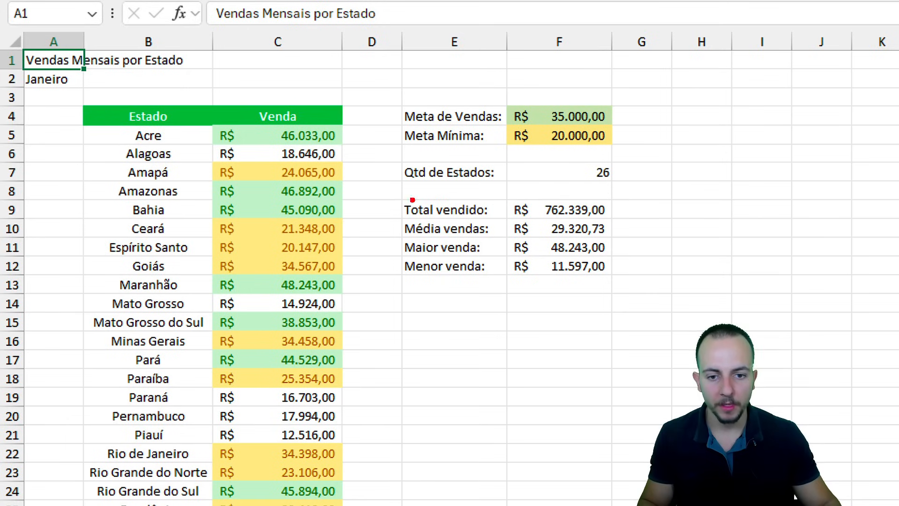
{"action": "mouse_move", "coordinate": [393, 186]}
{"action": "left_mouse_down"}
{"action": "mouse_move", "coordinate": [606, 216]}
{"action": "mouse_move", "coordinate": [655, 250]}
{"action": "left_mouse_up"}
{"action": "key", "text": "Escape"}
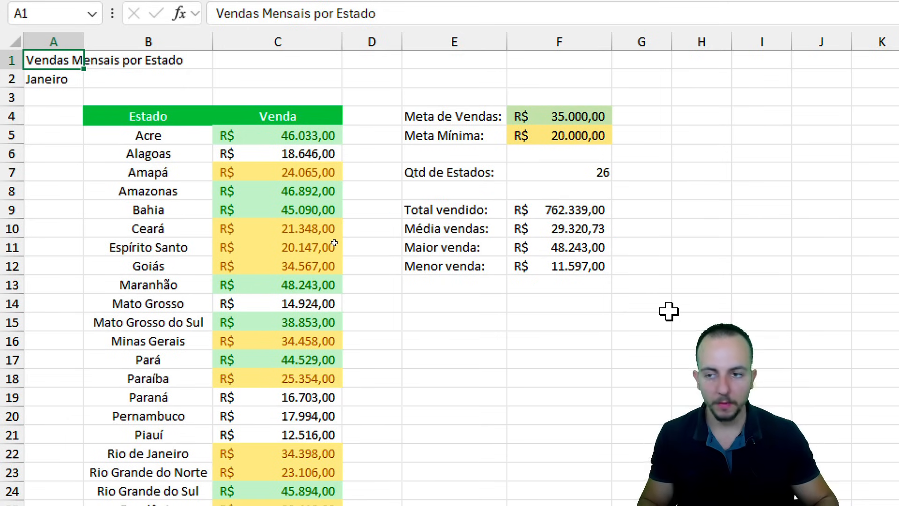
{"action": "key", "text": "ctrl+Page_Down"}
{"action": "key", "text": "ctrl+2"}
{"action": "mouse_move", "coordinate": [367, 179]}
{"action": "left_mouse_down"}
{"action": "mouse_move", "coordinate": [597, 230]}
{"action": "mouse_move", "coordinate": [632, 224]}
{"action": "left_mouse_up"}
{"action": "key", "text": "e"}
{"action": "mouse_move", "coordinate": [606, 186]}
{"action": "left_mouse_down"}
{"action": "mouse_move", "coordinate": [476, 261]}
{"action": "mouse_move", "coordinate": [583, 186]}
{"action": "left_mouse_up"}
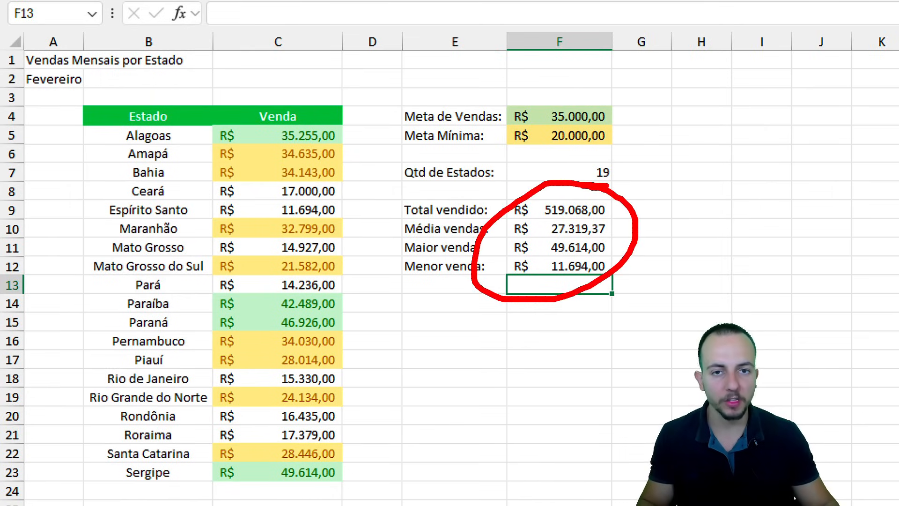
{"action": "key", "text": "Escape"}
Examine the end of the Fevereiro table and the area below it to check which rows feed the summary formulas
{"action": "scroll", "coordinate": [422, 440], "scroll_direction": "down", "scroll_amount": 4}
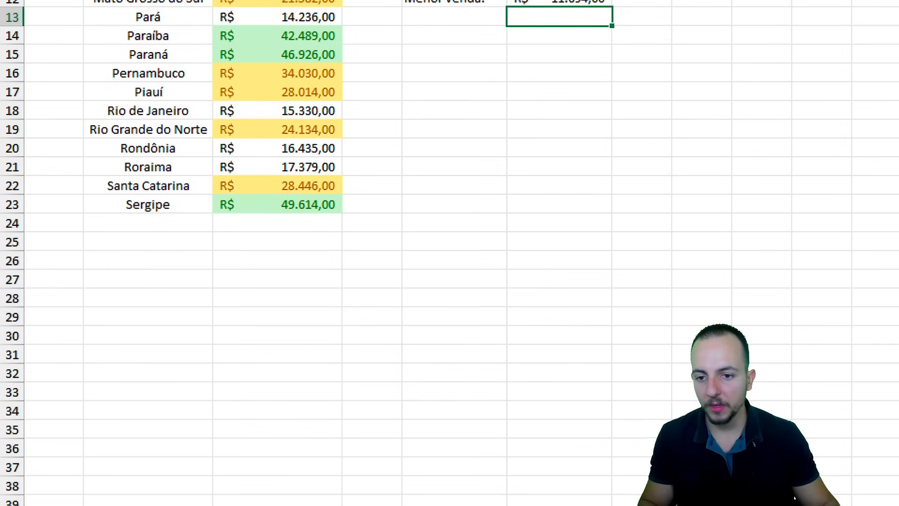
{"action": "key", "text": "ctrl+2"}
{"action": "left_click_drag", "start_coordinate": [158, 361], "coordinate": [258, 254]}
{"action": "left_click_drag", "start_coordinate": [175, 258], "coordinate": [264, 350]}
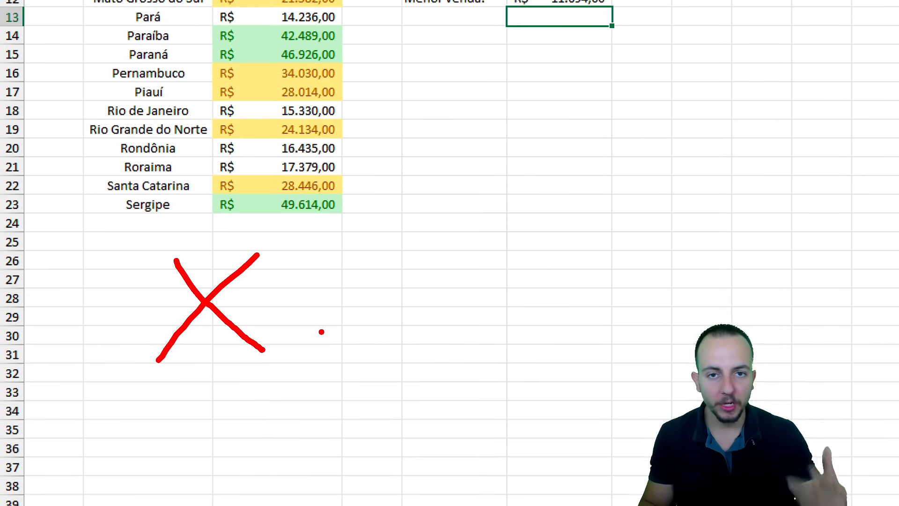
{"action": "mouse_move", "coordinate": [209, 214]}
{"action": "left_mouse_down"}
{"action": "mouse_move", "coordinate": [298, 158]}
{"action": "mouse_move", "coordinate": [338, 24]}
{"action": "left_mouse_up"}
{"action": "mouse_move", "coordinate": [364, 144]}
{"action": "left_mouse_down"}
{"action": "mouse_move", "coordinate": [561, 41]}
{"action": "mouse_move", "coordinate": [611, 94]}
{"action": "left_mouse_up"}
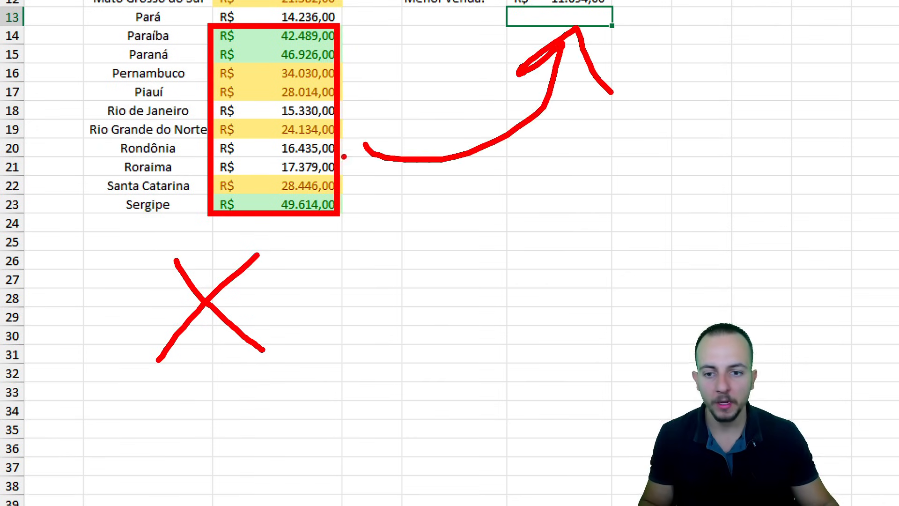
{"action": "left_click_drag", "start_coordinate": [274, 45], "coordinate": [276, 205]}
{"action": "key", "text": "Escape"}
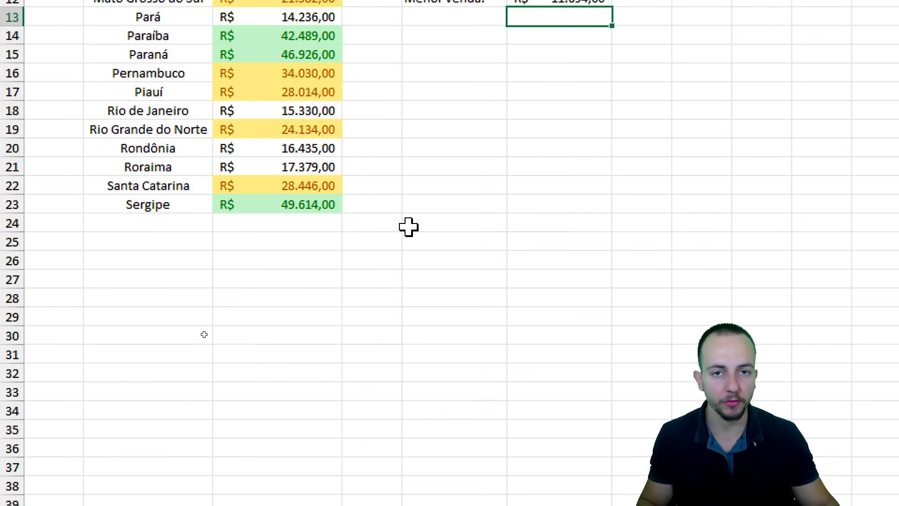
{"action": "key", "text": "ctrl+4"}
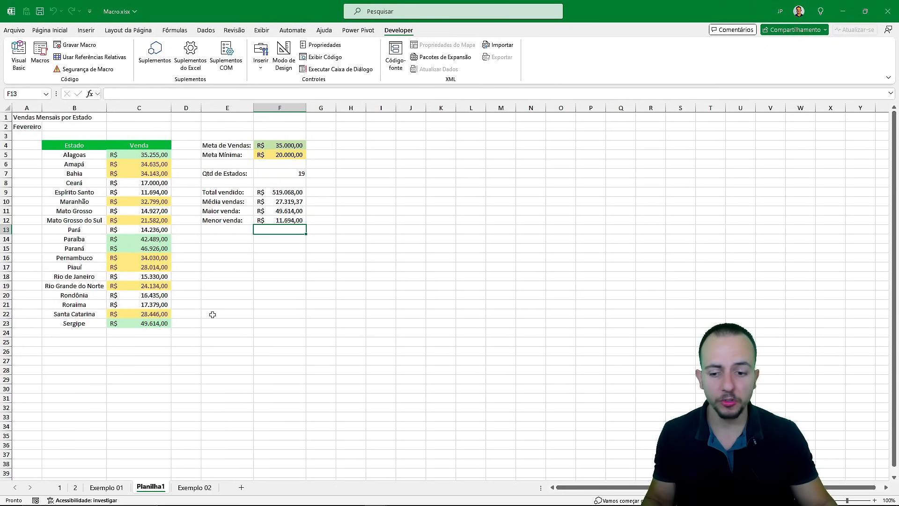
Open the Exemplo 02 sheet and look through its order records for blank rows between the entries
{"action": "left_click", "coordinate": [217, 335]}
{"action": "left_click", "coordinate": [194, 487]}
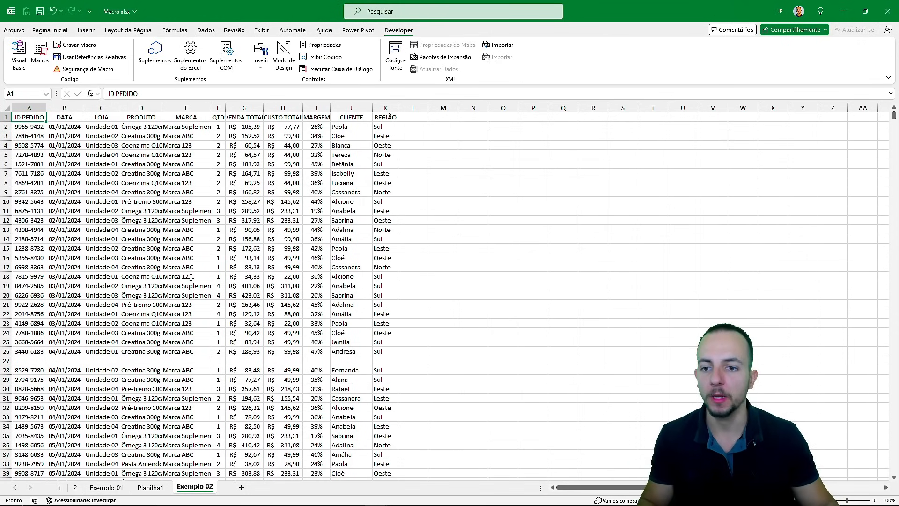
{"action": "scroll", "coordinate": [213, 276], "scroll_direction": "down", "scroll_amount": 10}
{"action": "scroll", "coordinate": [213, 276], "scroll_direction": "down", "scroll_amount": 5}
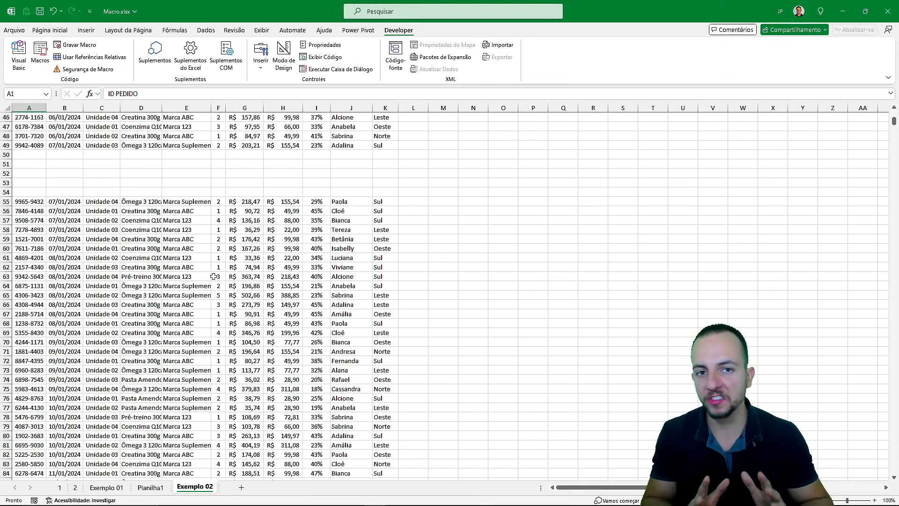
{"action": "scroll", "coordinate": [213, 276], "scroll_direction": "down", "scroll_amount": 16}
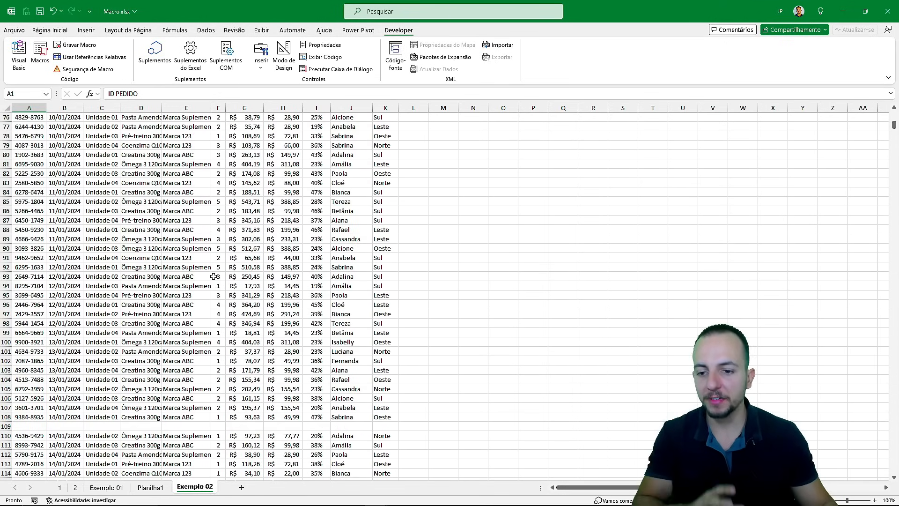
{"action": "scroll", "coordinate": [213, 276], "scroll_direction": "down", "scroll_amount": 3}
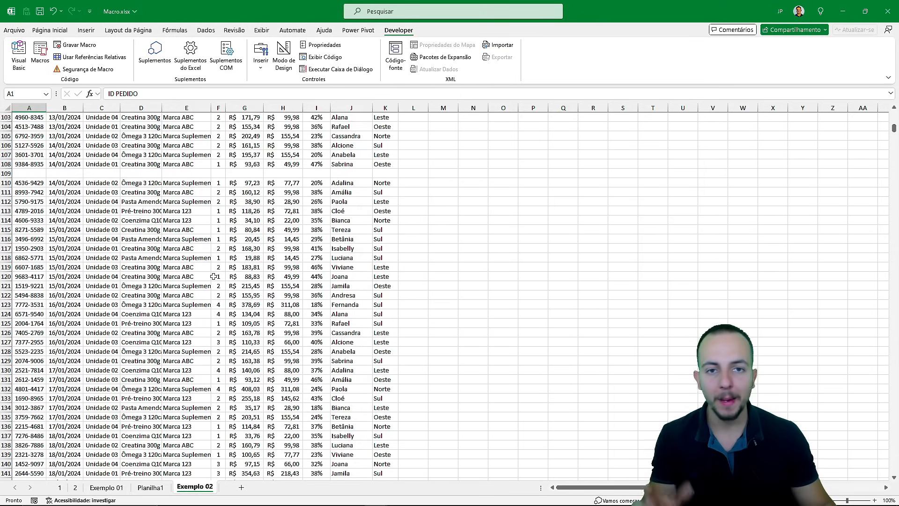
{"action": "scroll", "coordinate": [213, 276], "scroll_direction": "down", "scroll_amount": 15}
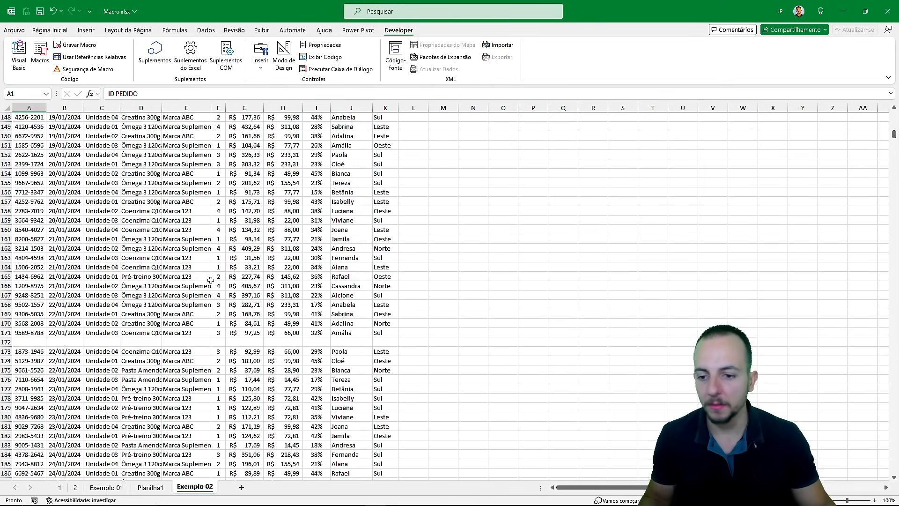
{"action": "scroll", "coordinate": [210, 280], "scroll_direction": "up", "scroll_amount": 20}
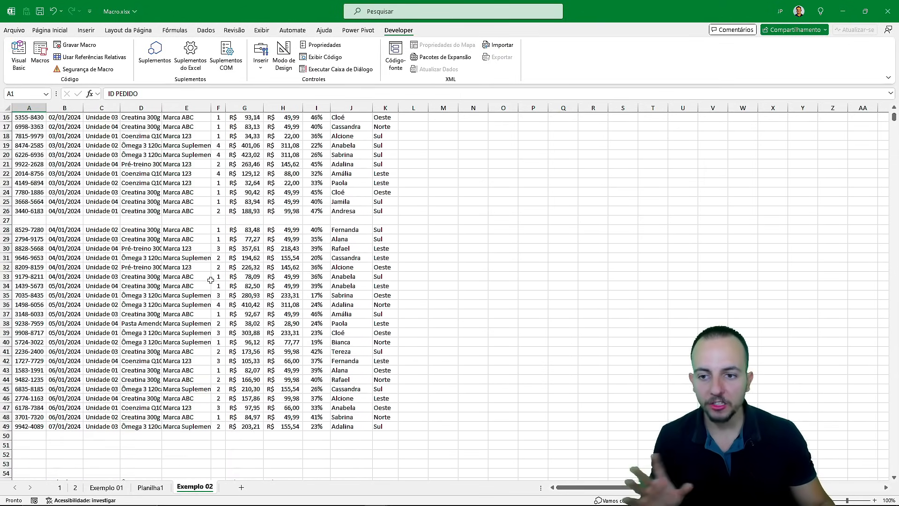
{"action": "scroll", "coordinate": [211, 280], "scroll_direction": "up", "scroll_amount": 5}
{"action": "scroll", "coordinate": [210, 280], "scroll_direction": "down", "scroll_amount": 7}
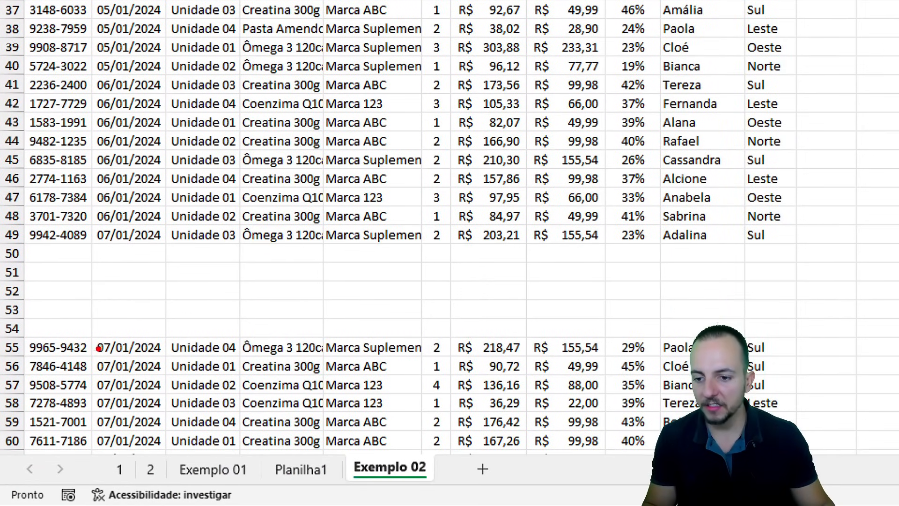
{"action": "mouse_move", "coordinate": [85, 314]}
{"action": "left_mouse_down"}
{"action": "mouse_move", "coordinate": [323, 279]}
{"action": "mouse_move", "coordinate": [750, 315]}
{"action": "left_mouse_up"}
{"action": "key", "text": "Escape"}
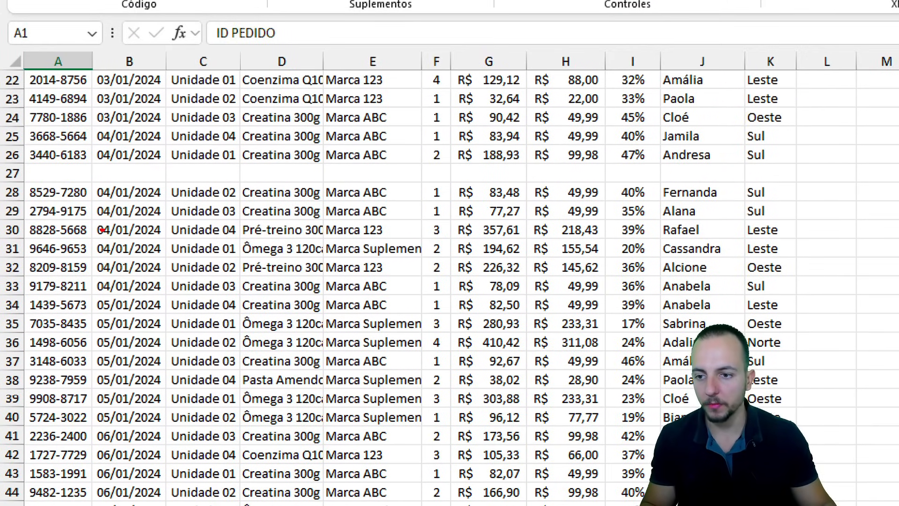
Examine blank row 27 and the PRODUTO column in the Exemplo 02 orders table
{"action": "mouse_move", "coordinate": [75, 141]}
{"action": "left_mouse_down"}
{"action": "mouse_move", "coordinate": [124, 151]}
{"action": "mouse_move", "coordinate": [657, 131]}
{"action": "mouse_move", "coordinate": [738, 139]}
{"action": "left_mouse_up"}
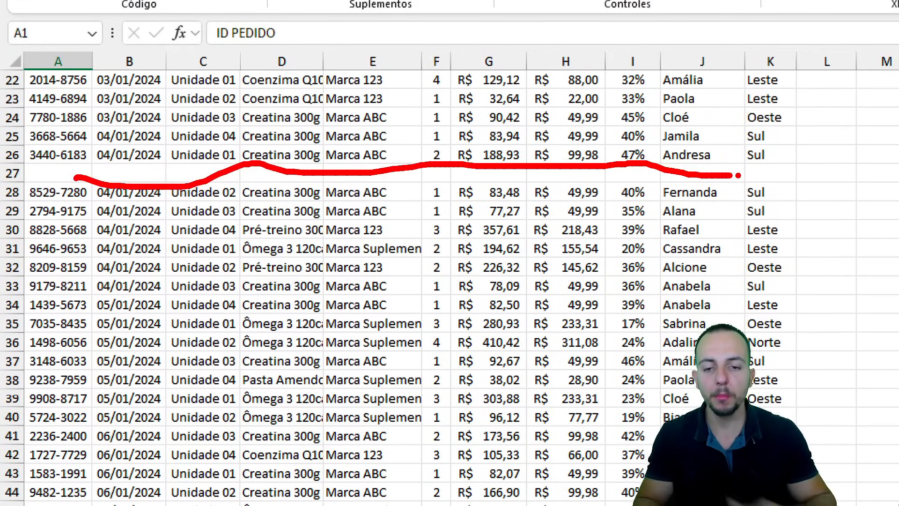
{"action": "key", "text": "Escape"}
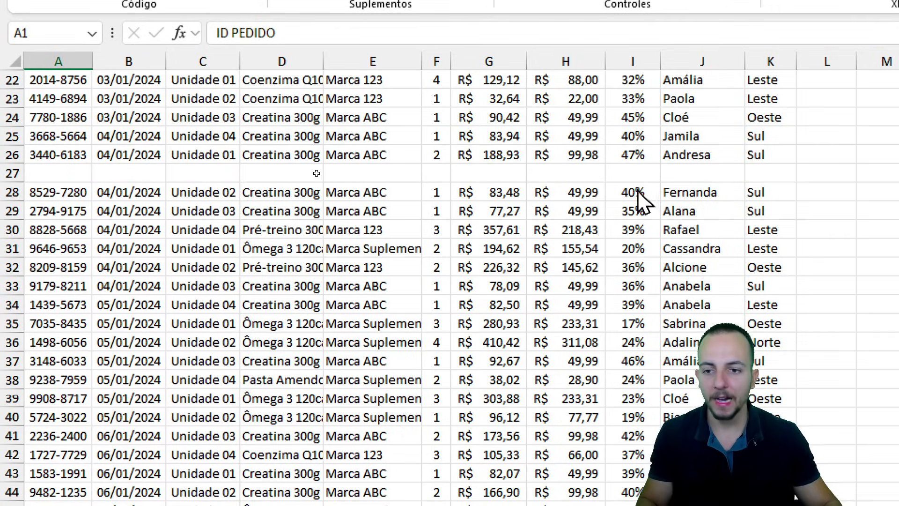
{"action": "scroll", "coordinate": [250, 385], "scroll_direction": "up", "scroll_amount": 7}
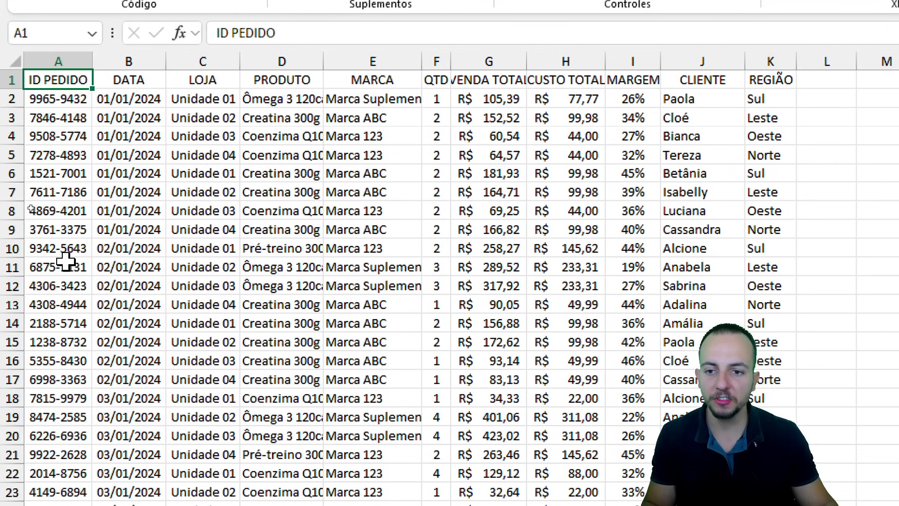
{"action": "key", "text": "ctrl+2"}
{"action": "mouse_move", "coordinate": [239, 66]}
{"action": "left_mouse_down"}
{"action": "mouse_move", "coordinate": [321, 239]}
{"action": "mouse_move", "coordinate": [323, 282]}
{"action": "left_mouse_up"}
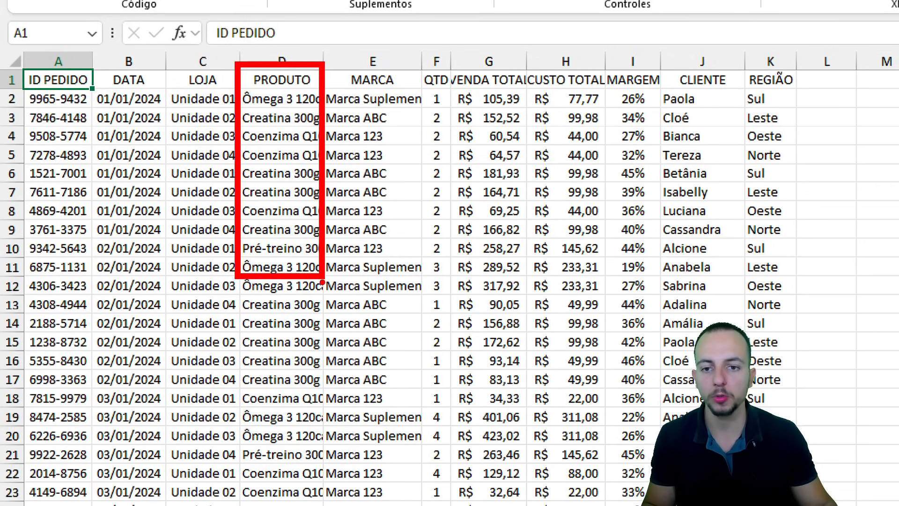
{"action": "mouse_move", "coordinate": [323, 58]}
{"action": "left_mouse_down"}
{"action": "mouse_move", "coordinate": [357, 39]}
{"action": "mouse_move", "coordinate": [420, 26]}
{"action": "left_mouse_up"}
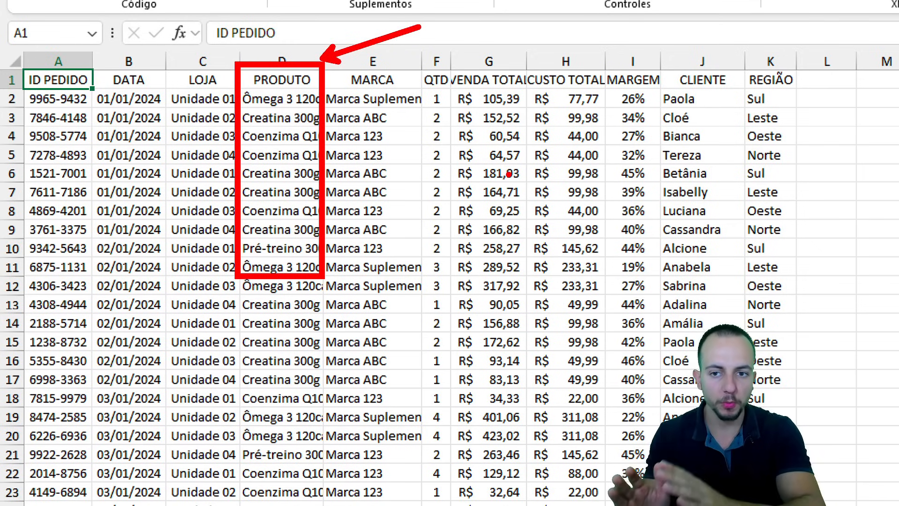
{"action": "key", "text": "Escape"}
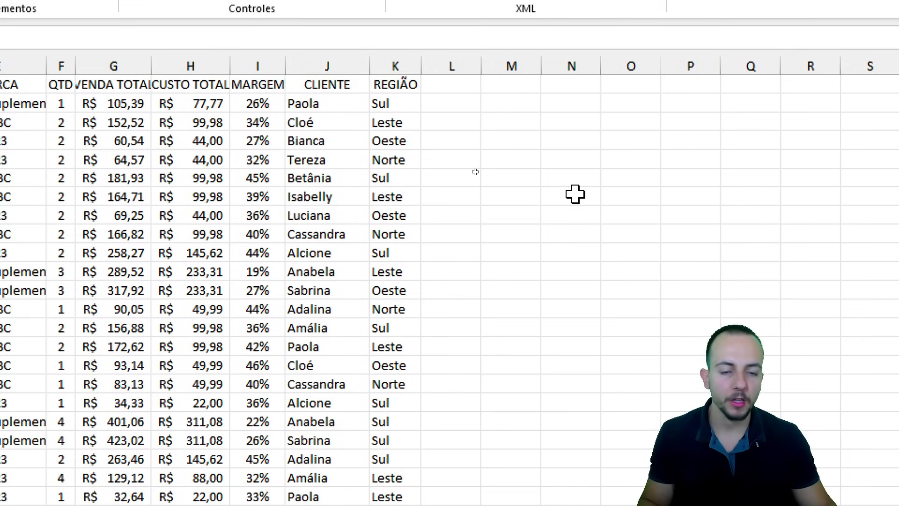
{"action": "key", "text": "Escape"}
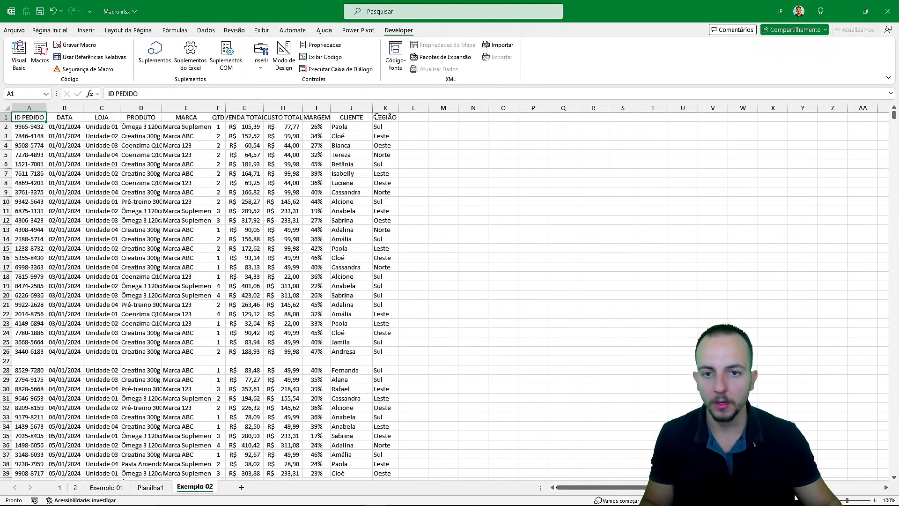
Start recording a new macro named tarefa_diaria, stored in this workbook
{"action": "key", "text": "ctrl+1"}
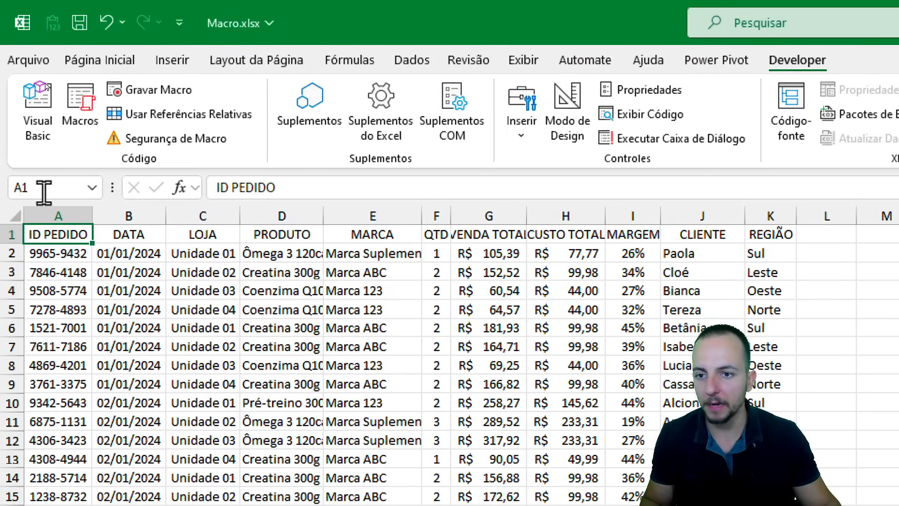
{"action": "left_click", "coordinate": [156, 95]}
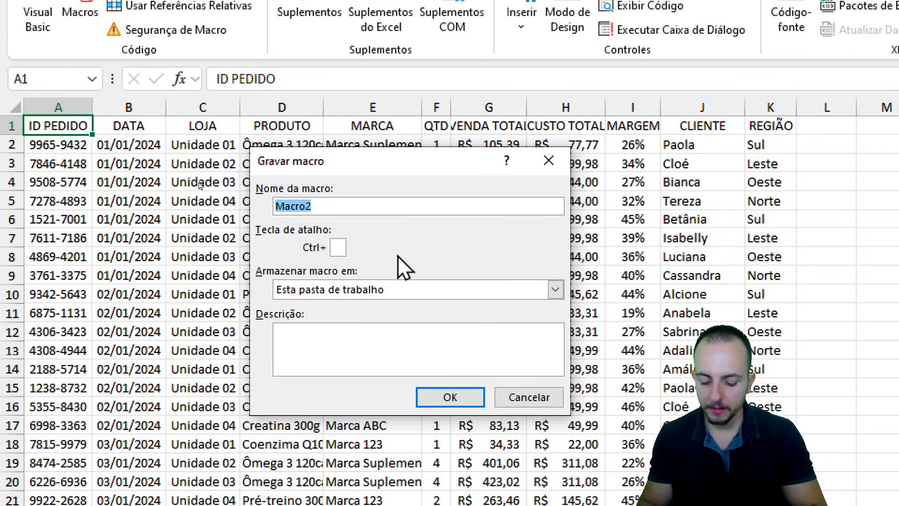
{"action": "type", "text": "tarefa_"}
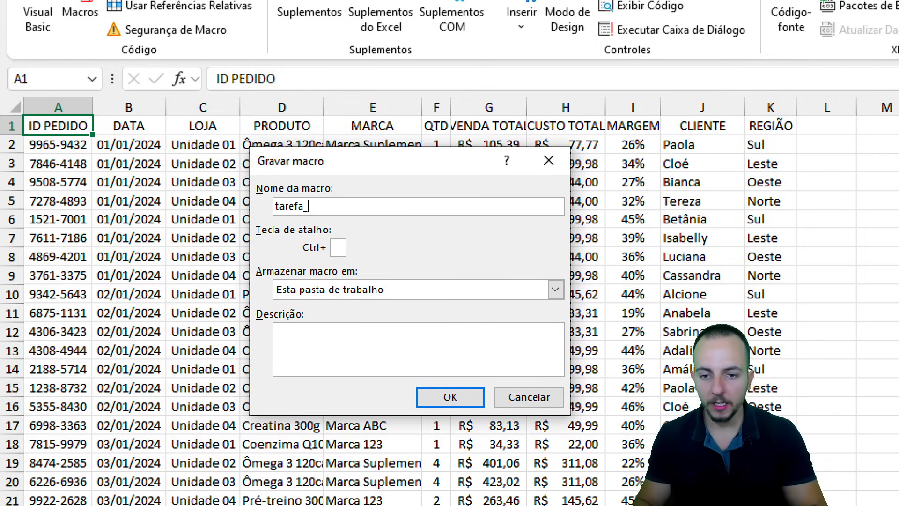
{"action": "type", "text": "diaria"}
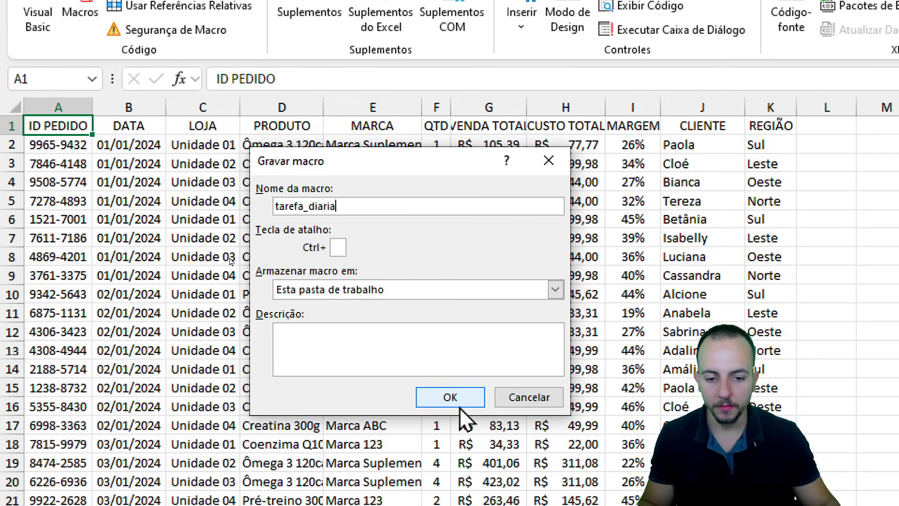
{"action": "left_click", "coordinate": [454, 402]}
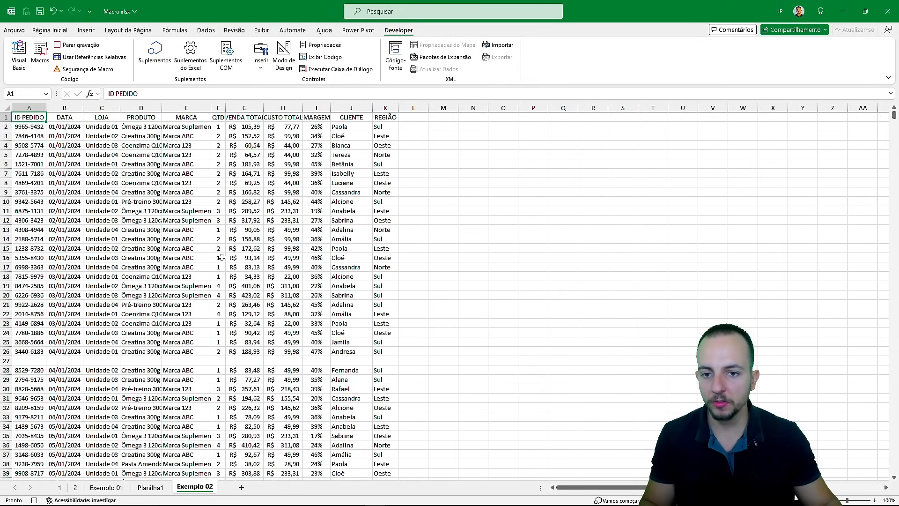
Turn on filtering for the whole orders table, columns A to K
{"action": "scroll", "coordinate": [221, 257], "scroll_direction": "down", "scroll_amount": 8}
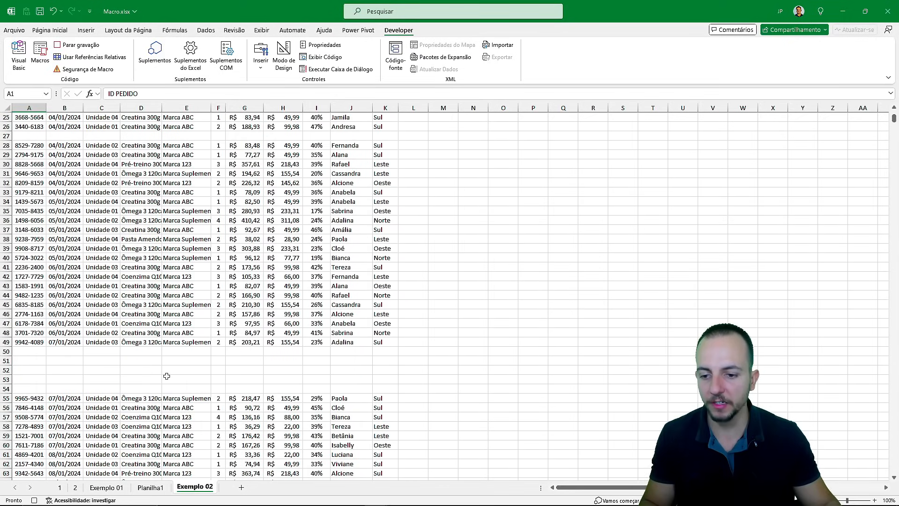
{"action": "scroll", "coordinate": [167, 376], "scroll_direction": "up", "scroll_amount": 8}
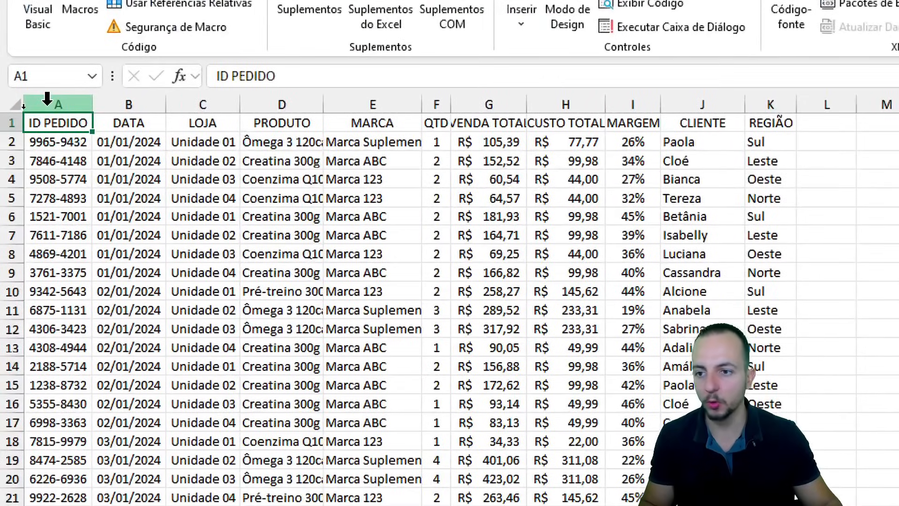
{"action": "left_click_drag", "start_coordinate": [22, 107], "coordinate": [89, 107]}
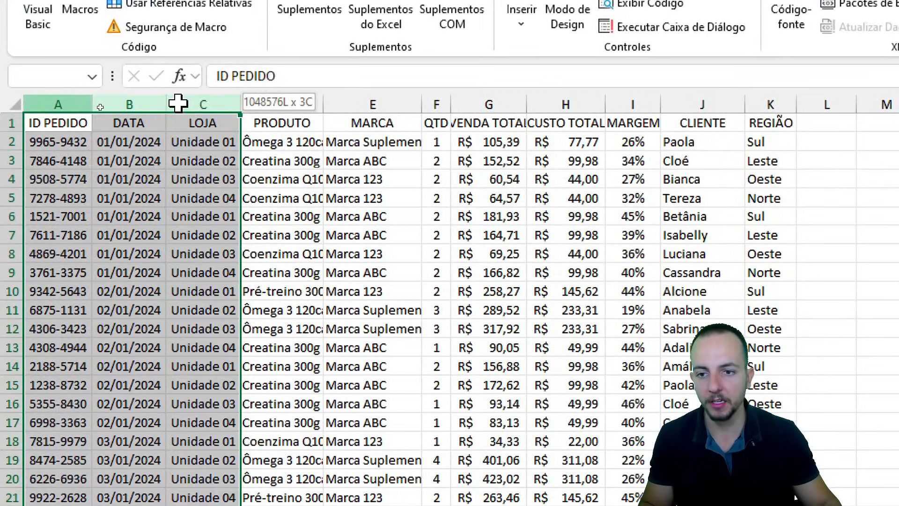
{"action": "left_click_drag", "start_coordinate": [177, 103], "coordinate": [791, 93]}
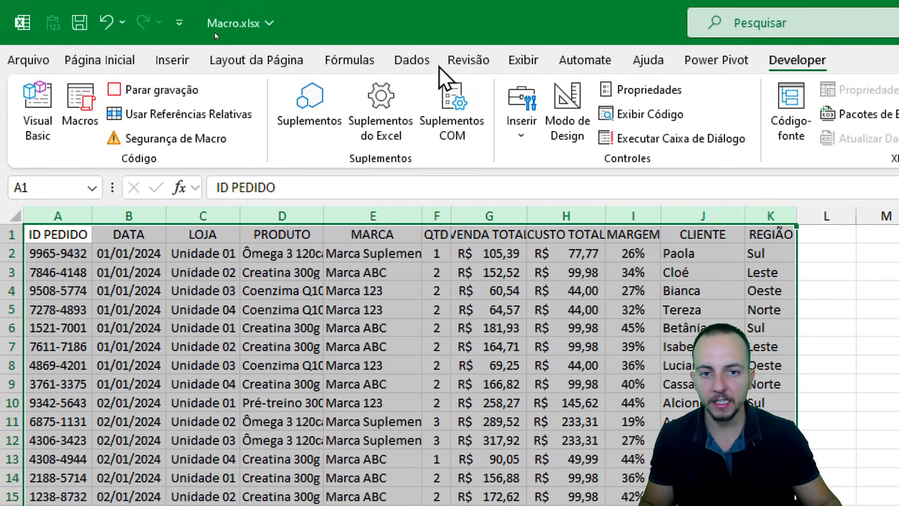
{"action": "left_click", "coordinate": [418, 63]}
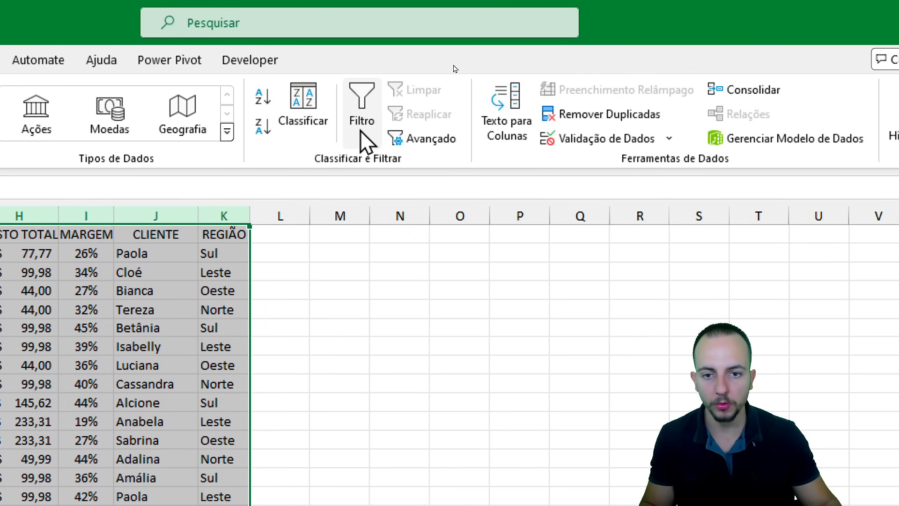
{"action": "left_click", "coordinate": [362, 133]}
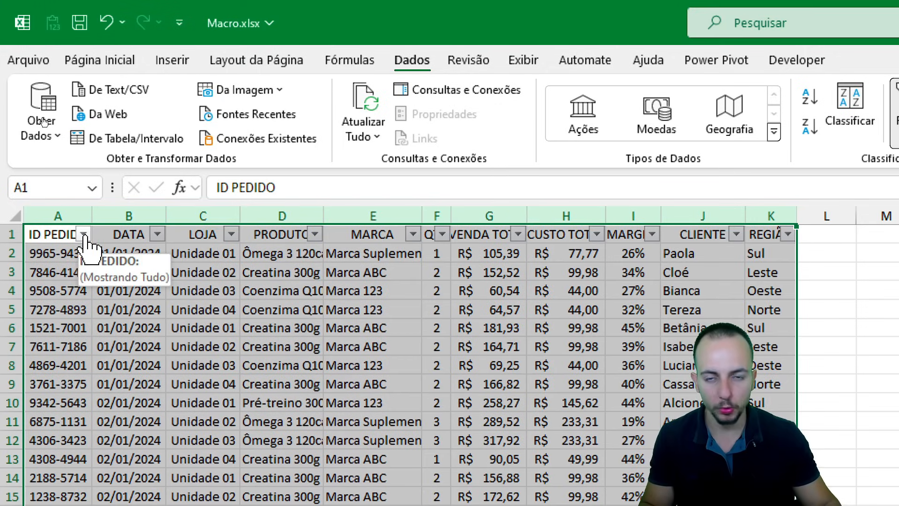
Filter the ID PEDIDO column to show only the blank entries (Vazias)
{"action": "left_click", "coordinate": [83, 234]}
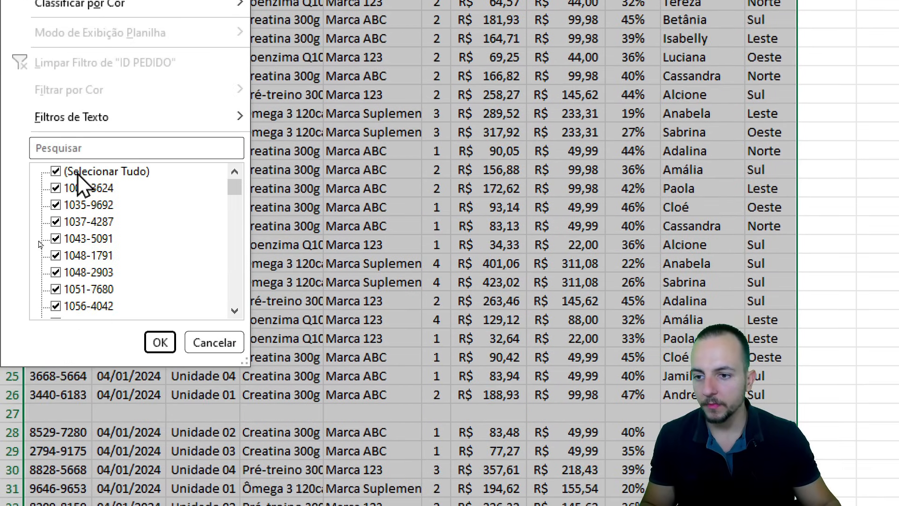
{"action": "left_click", "coordinate": [77, 172]}
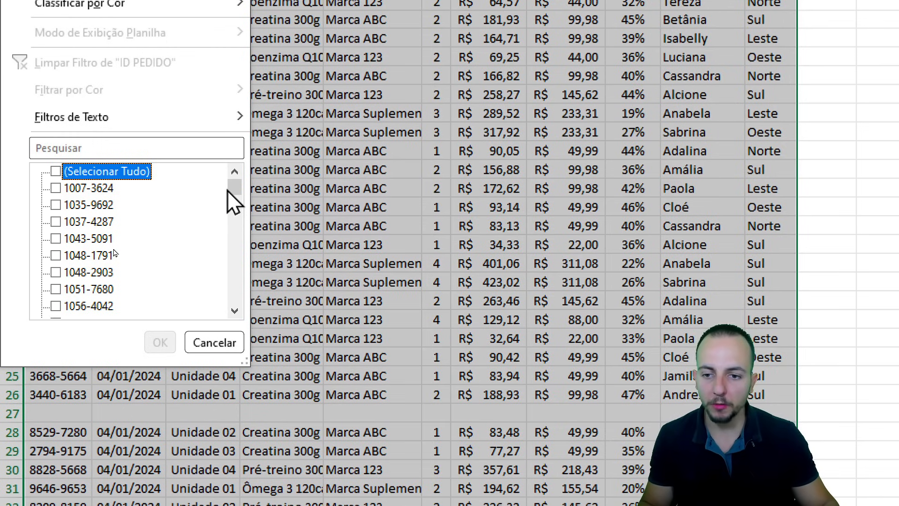
{"action": "left_click_drag", "start_coordinate": [228, 191], "coordinate": [234, 302]}
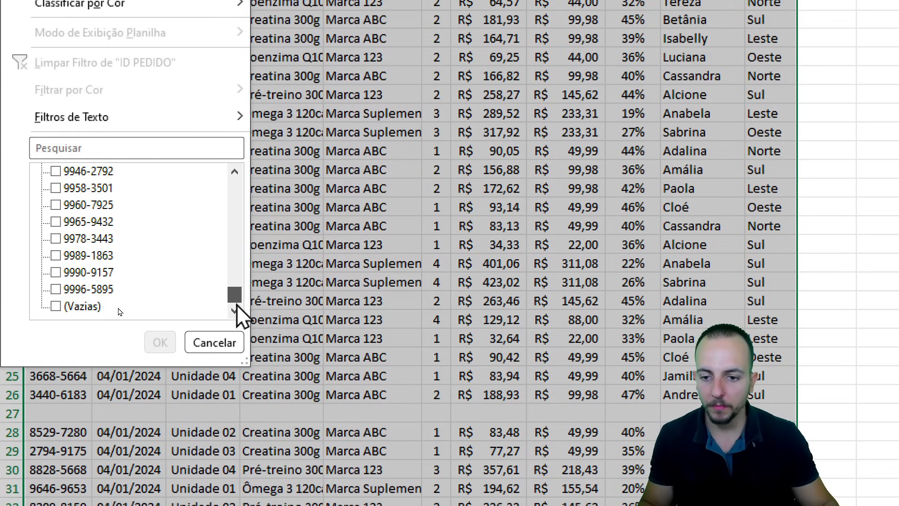
{"action": "left_click", "coordinate": [76, 307]}
{"action": "left_click", "coordinate": [159, 342]}
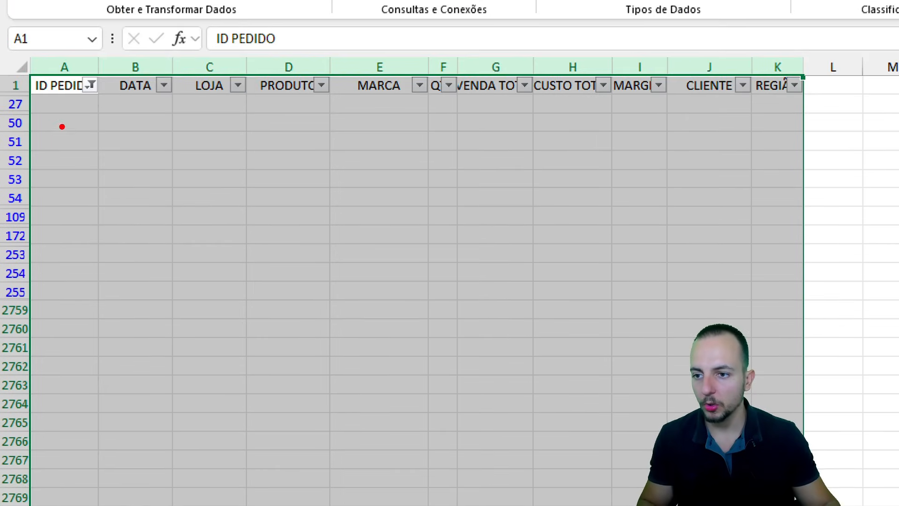
{"action": "mouse_move", "coordinate": [33, 97]}
{"action": "left_mouse_down"}
{"action": "mouse_move", "coordinate": [91, 136]}
{"action": "mouse_move", "coordinate": [103, 182]}
{"action": "left_mouse_up"}
{"action": "left_click_drag", "start_coordinate": [45, 165], "coordinate": [101, 222]}
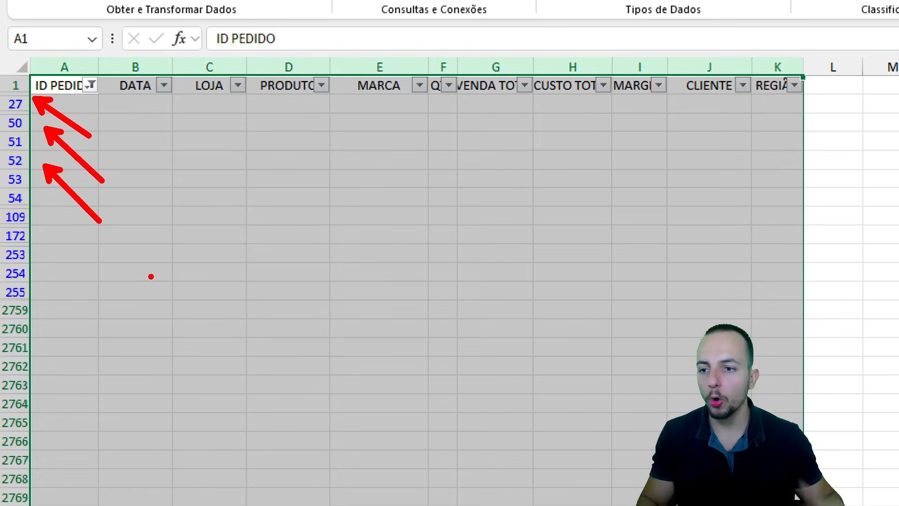
{"action": "key", "text": "Escape"}
{"action": "key", "text": "ctrl+2"}
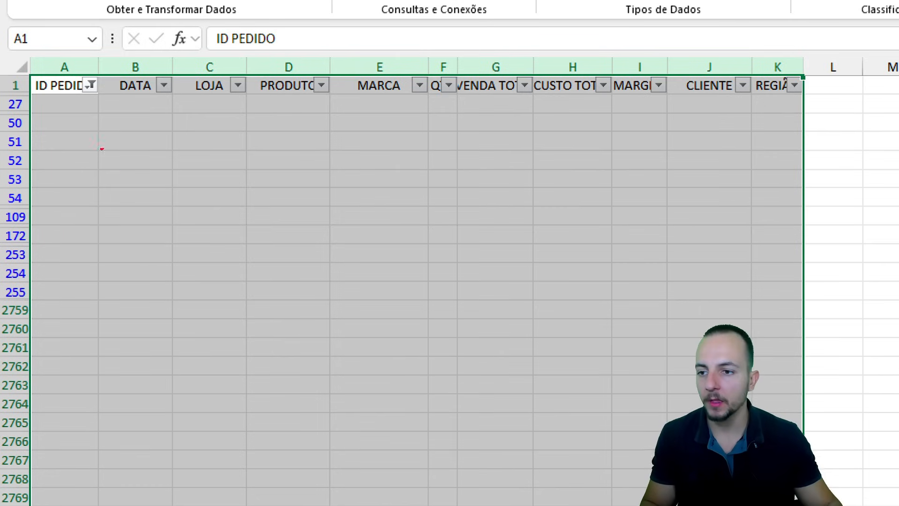
{"action": "left_click_drag", "start_coordinate": [1, 94], "coordinate": [41, 115]}
{"action": "left_click_drag", "start_coordinate": [43, 121], "coordinate": [90, 190]}
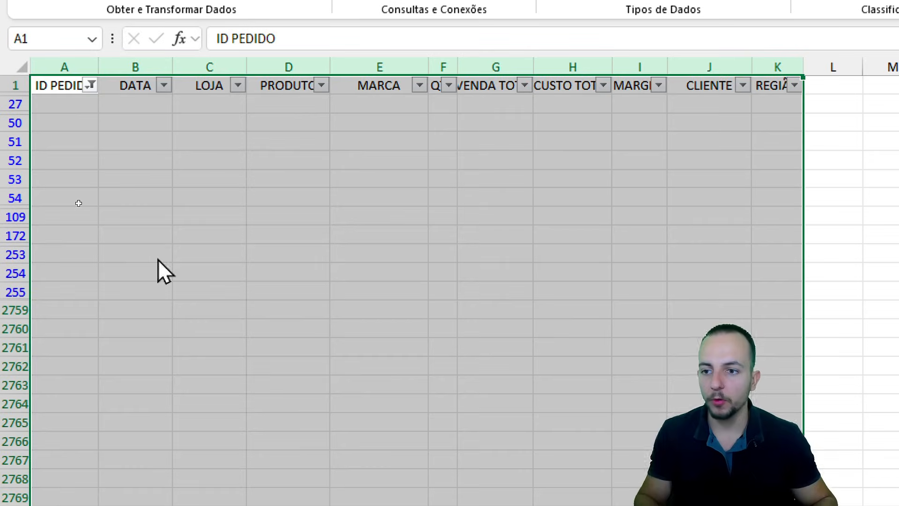
Delete all filtered blank rows from row 27 down to the end of the sheet, and remove the filter
{"action": "left_click", "coordinate": [64, 86]}
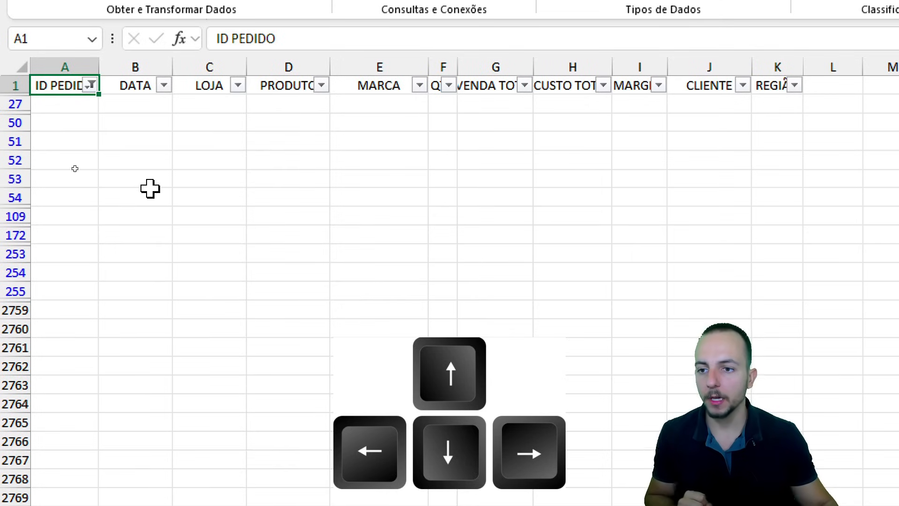
{"action": "key", "text": "Down"}
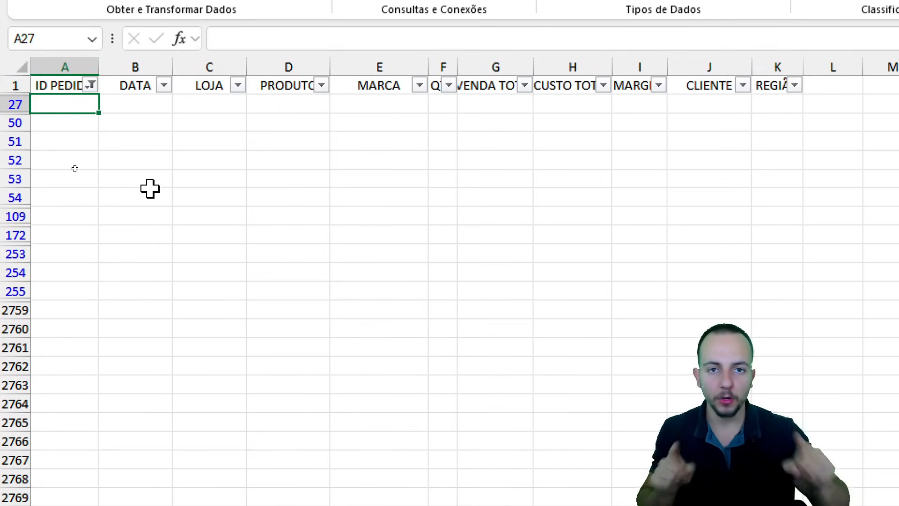
{"action": "key", "text": "shift+space"}
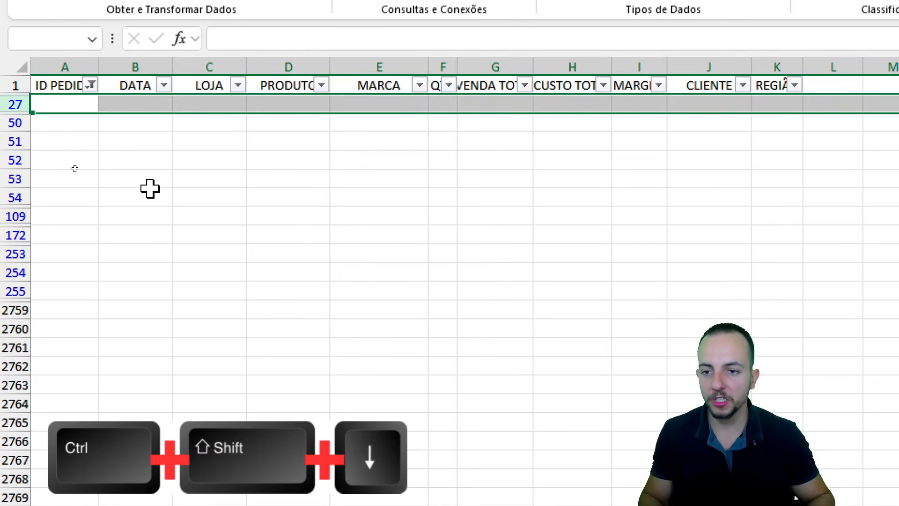
{"action": "key", "text": "ctrl+shift+Down"}
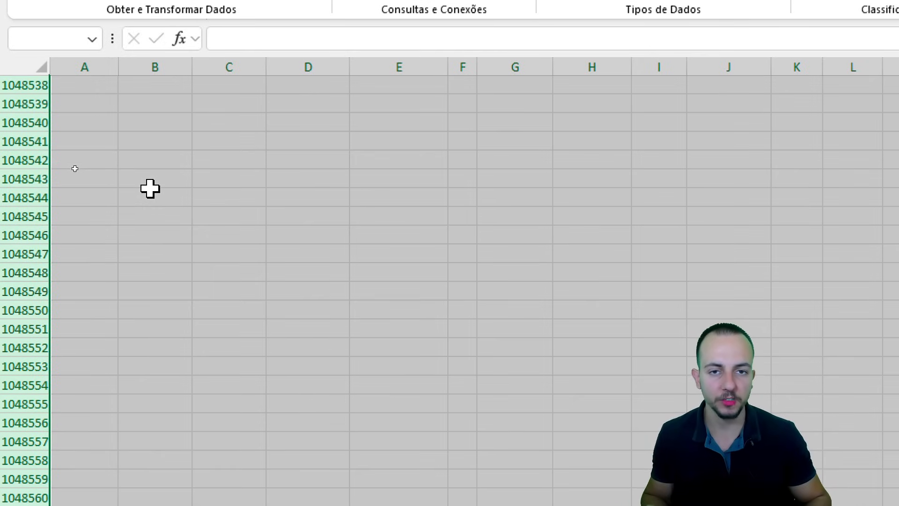
{"action": "key", "text": "ctrl+minus"}
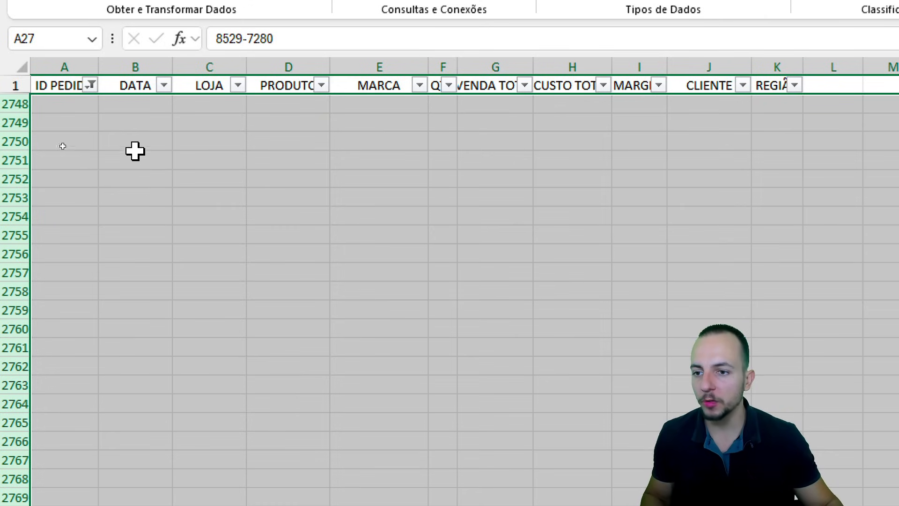
{"action": "left_click", "coordinate": [56, 87]}
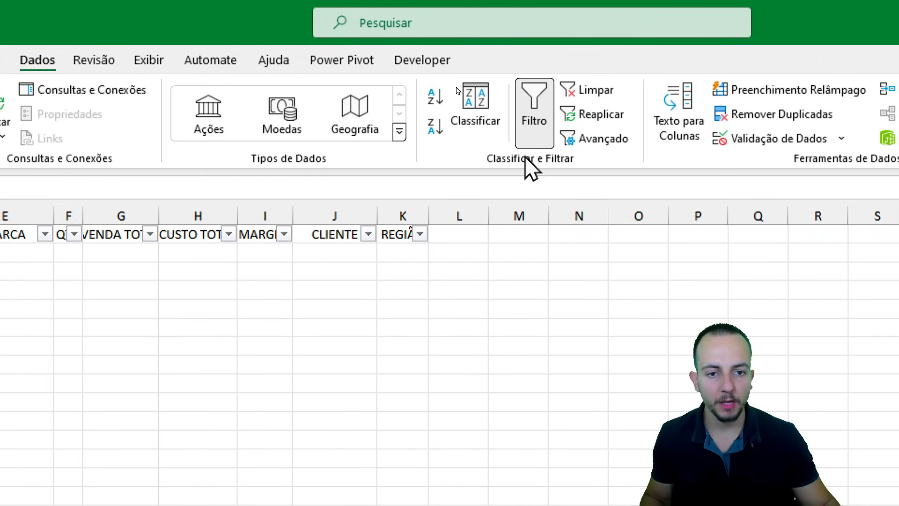
{"action": "left_click", "coordinate": [524, 126]}
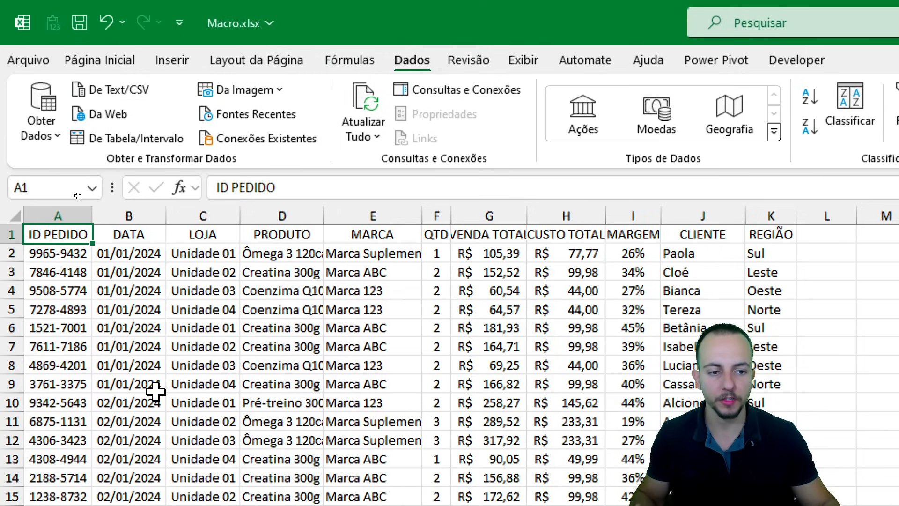
Format the header row A1:K1 in bold with a blue fill and white font
{"action": "left_click_drag", "start_coordinate": [71, 235], "coordinate": [770, 235]}
{"action": "left_click", "coordinate": [108, 61]}
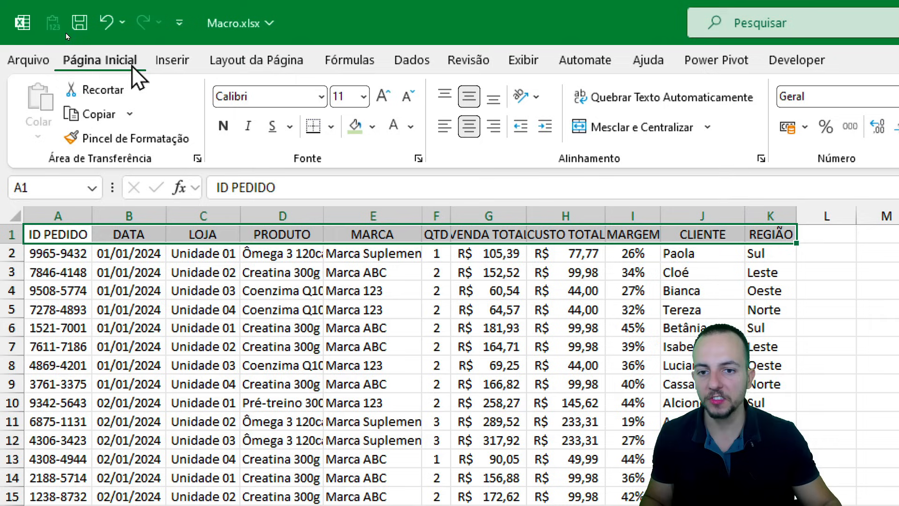
{"action": "left_click", "coordinate": [223, 126]}
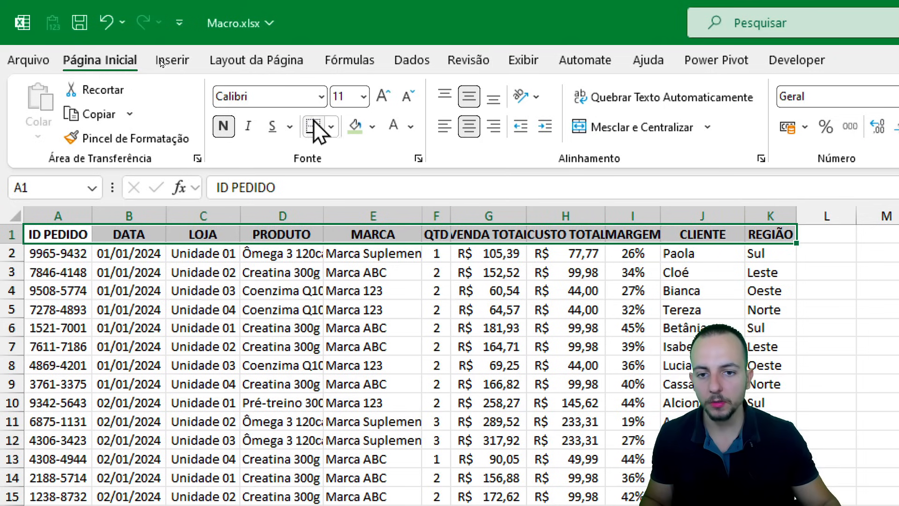
{"action": "left_click", "coordinate": [372, 126]}
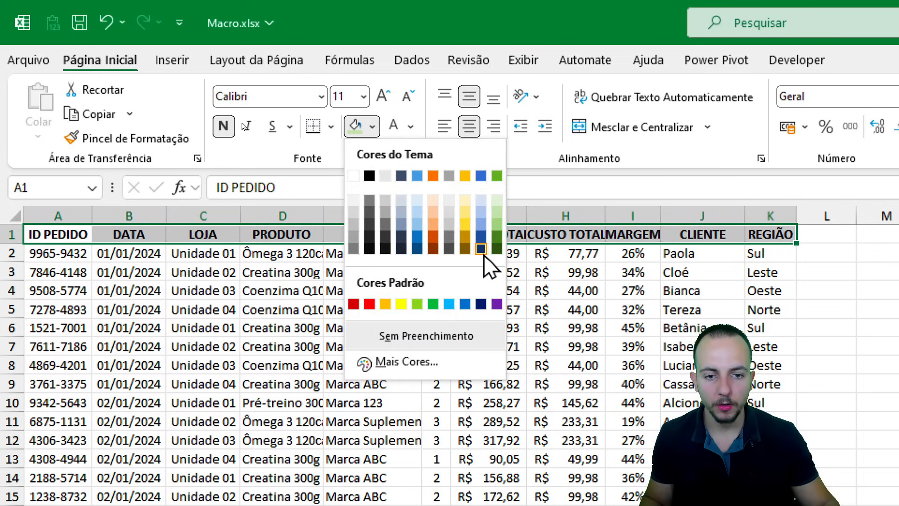
{"action": "left_click", "coordinate": [481, 305]}
{"action": "left_click", "coordinate": [410, 126]}
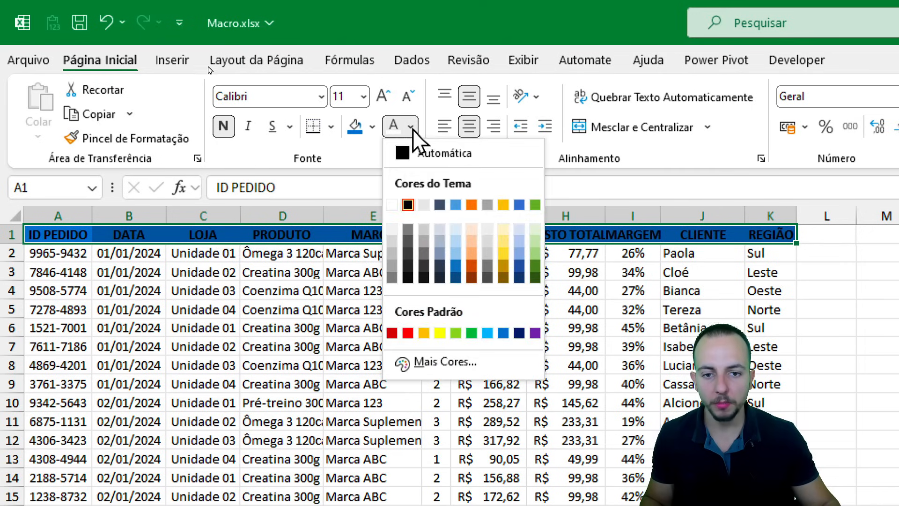
{"action": "left_click", "coordinate": [394, 204]}
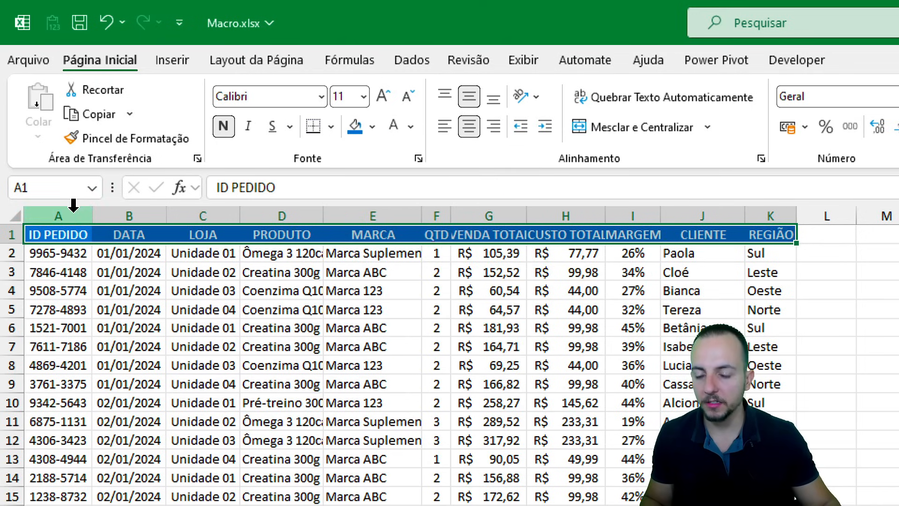
Auto-fit the widths of columns A to K to their contents
{"action": "left_click_drag", "start_coordinate": [74, 205], "coordinate": [764, 234]}
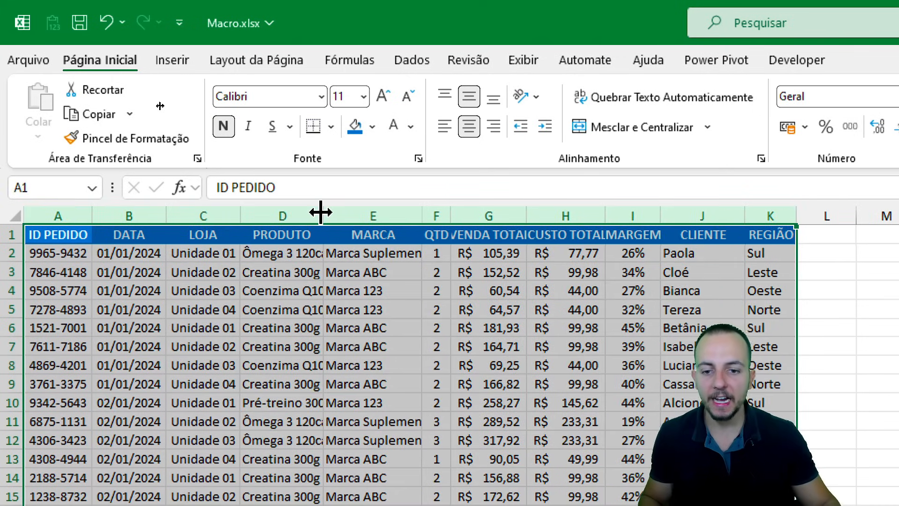
{"action": "key", "text": "ctrl+2"}
{"action": "mouse_move", "coordinate": [316, 198]}
{"action": "left_mouse_down"}
{"action": "mouse_move", "coordinate": [334, 241]}
{"action": "mouse_move", "coordinate": [290, 196]}
{"action": "left_mouse_up"}
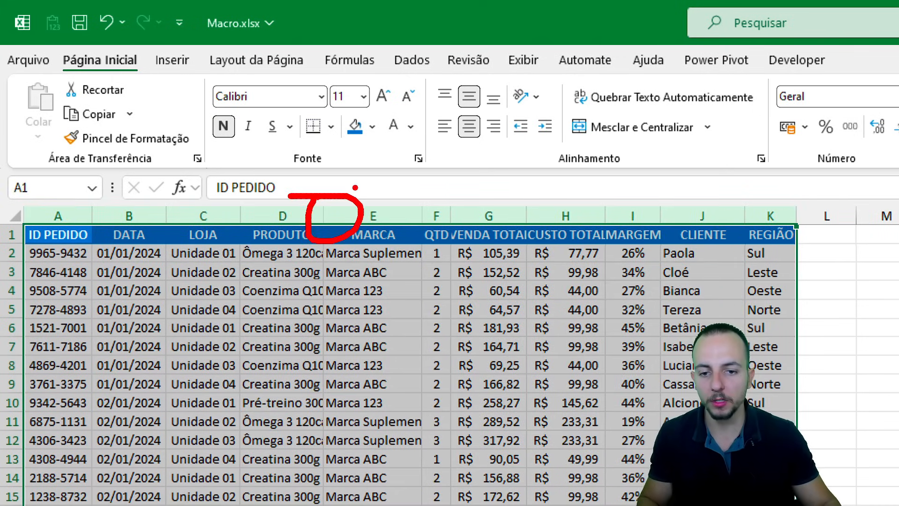
{"action": "left_click_drag", "start_coordinate": [359, 178], "coordinate": [409, 204]}
{"action": "mouse_move", "coordinate": [436, 168]}
{"action": "left_mouse_down"}
{"action": "mouse_move", "coordinate": [411, 197]}
{"action": "mouse_move", "coordinate": [437, 194]}
{"action": "left_mouse_up"}
{"action": "key", "text": "Escape"}
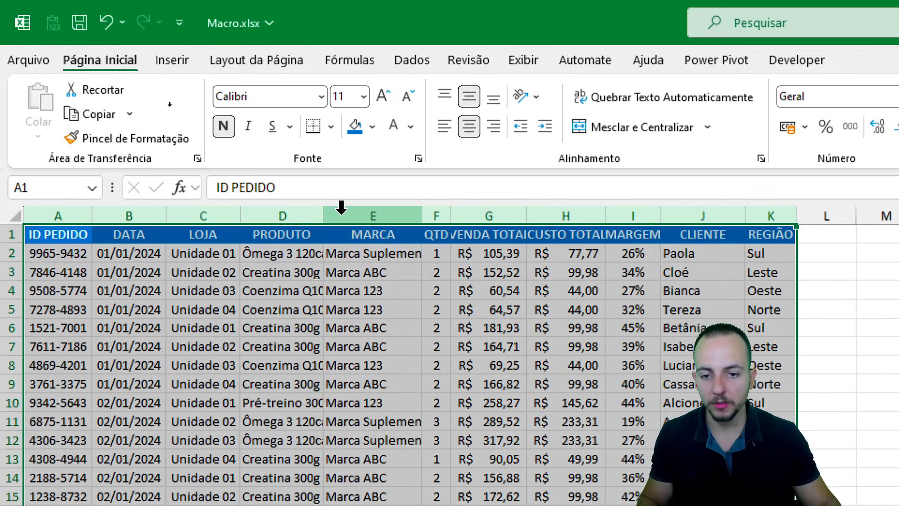
{"action": "double_click", "coordinate": [321, 212]}
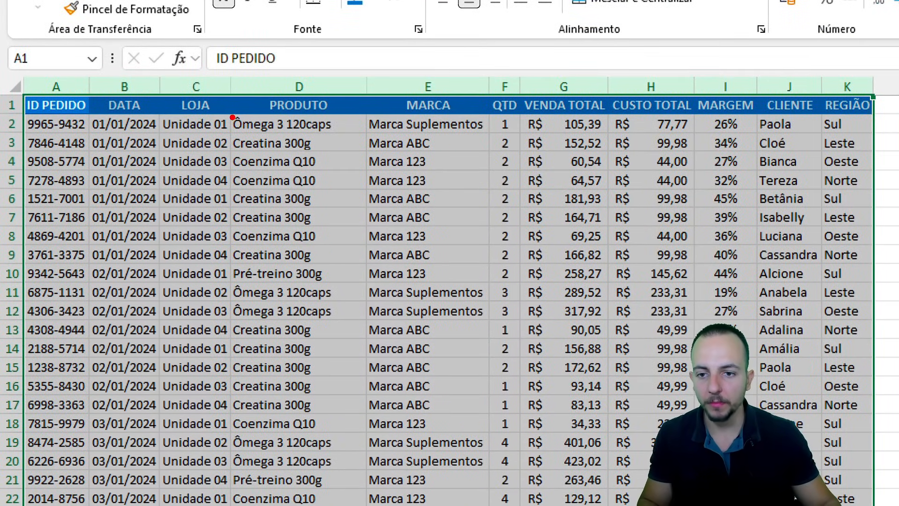
{"action": "mouse_move", "coordinate": [223, 111]}
{"action": "left_mouse_down"}
{"action": "mouse_move", "coordinate": [345, 134]}
{"action": "mouse_move", "coordinate": [345, 151]}
{"action": "left_mouse_up"}
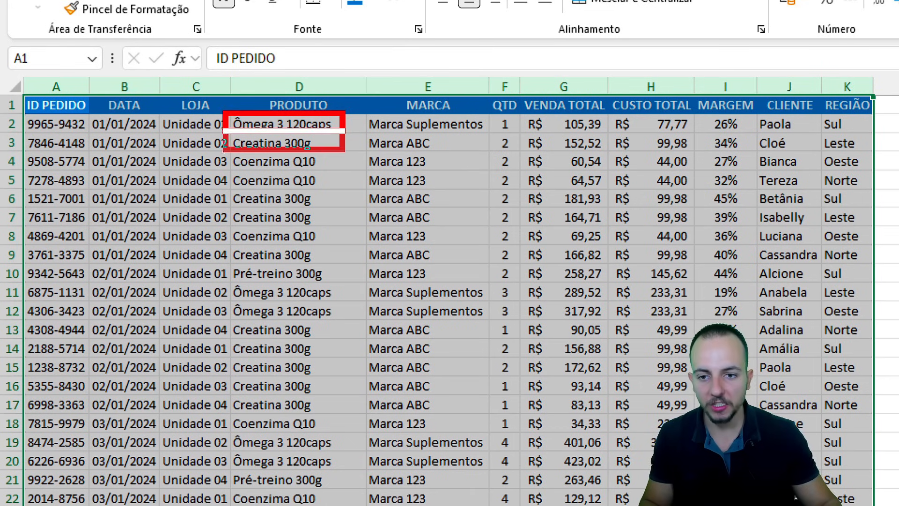
{"action": "left_click_drag", "start_coordinate": [218, 146], "coordinate": [338, 191]}
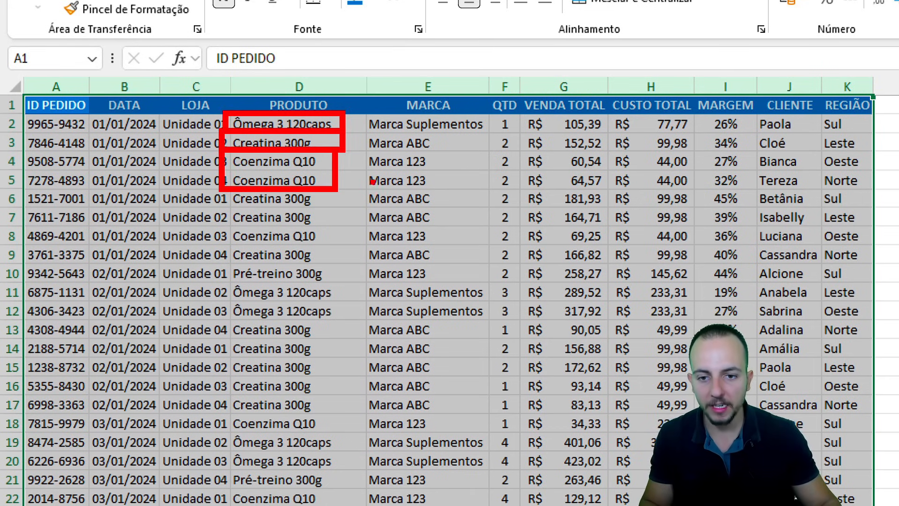
{"action": "mouse_move", "coordinate": [358, 147]}
{"action": "left_mouse_down"}
{"action": "mouse_move", "coordinate": [352, 202]}
{"action": "mouse_move", "coordinate": [435, 178]}
{"action": "left_mouse_up"}
{"action": "left_click_drag", "start_coordinate": [209, 182], "coordinate": [330, 234]}
{"action": "left_click_drag", "start_coordinate": [341, 215], "coordinate": [389, 237]}
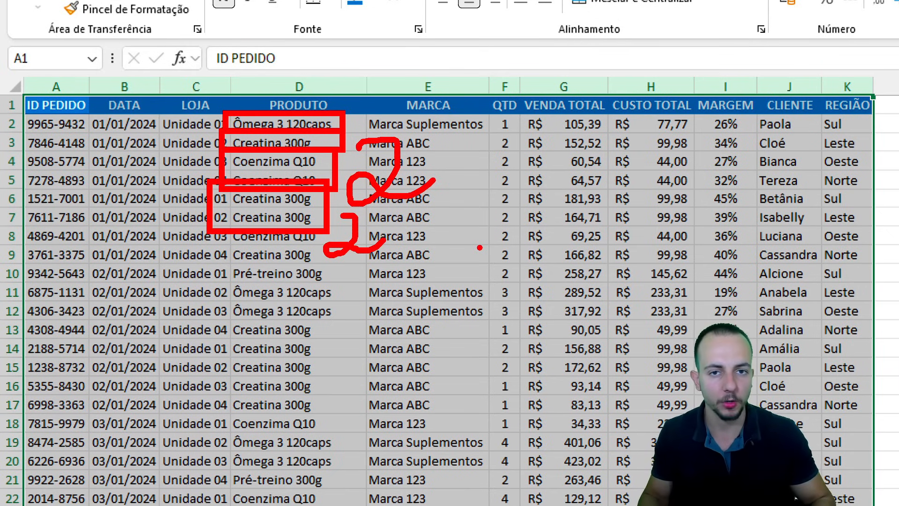
{"action": "key", "text": "Escape"}
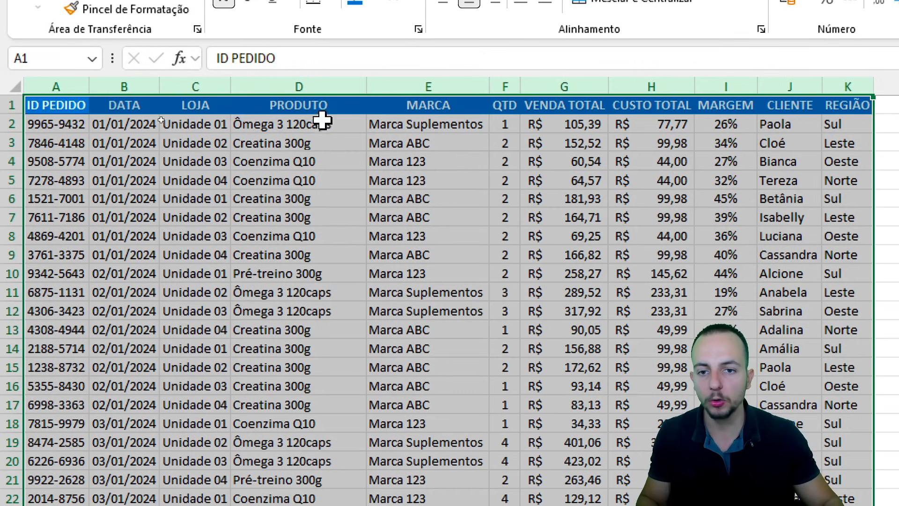
Copy the whole PRODUTO column D and paste it into column N
{"action": "left_click", "coordinate": [315, 85]}
{"action": "key", "text": "ctrl+c"}
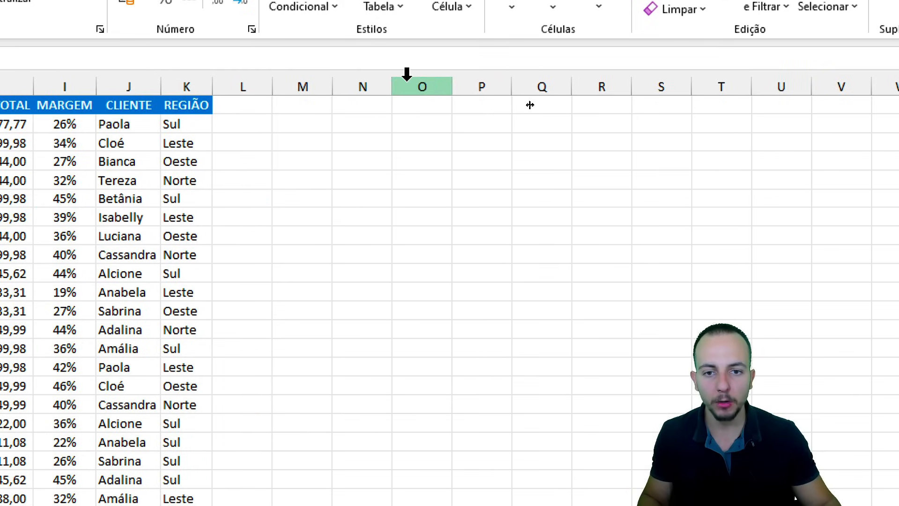
{"action": "left_click", "coordinate": [368, 77]}
{"action": "key", "text": "ctrl+v"}
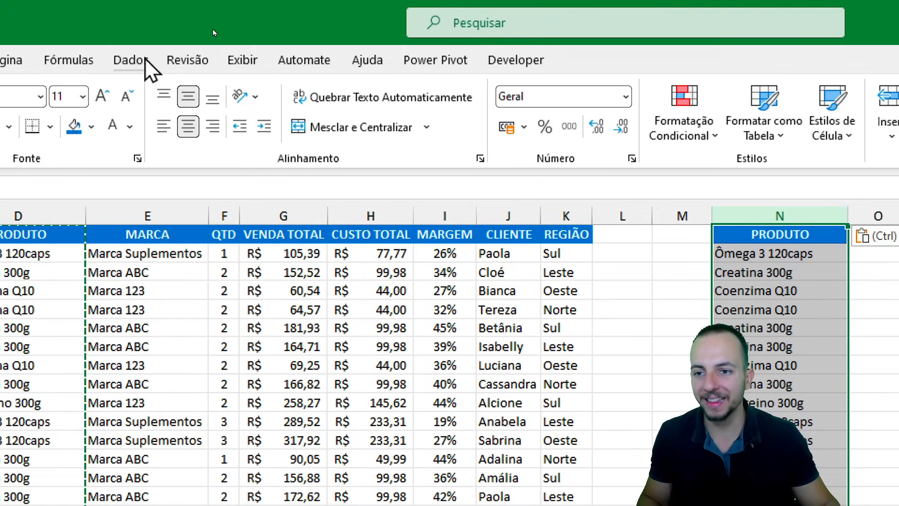
Remove the duplicate products from the PRODUTO list in column N, treating the first row as a header
{"action": "left_click", "coordinate": [140, 60]}
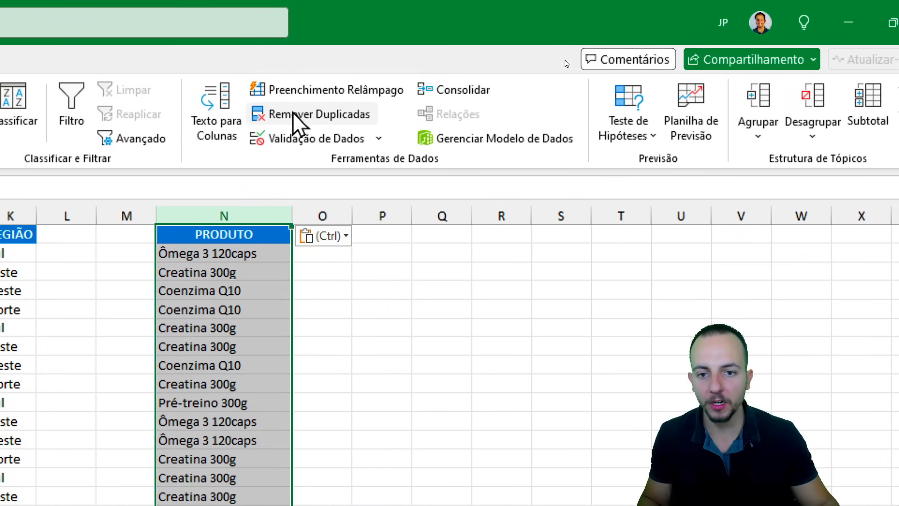
{"action": "left_click", "coordinate": [294, 123]}
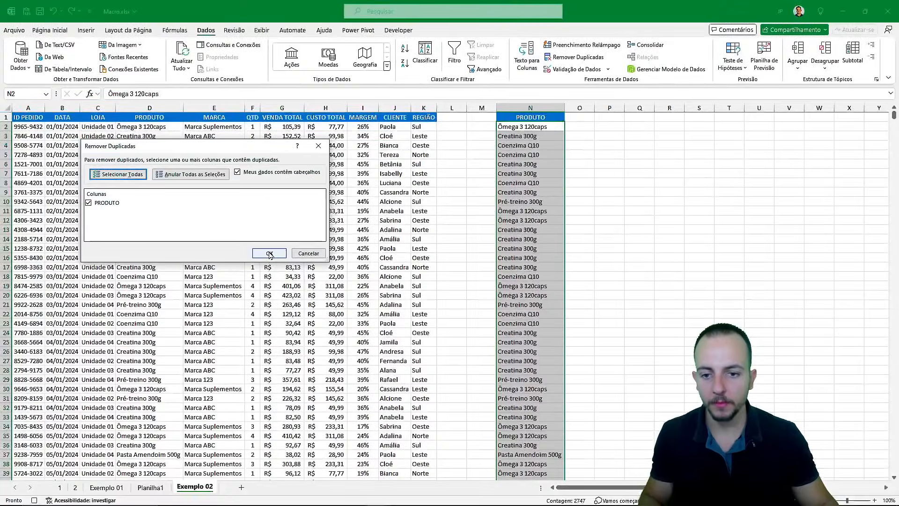
{"action": "left_click", "coordinate": [420, 385]}
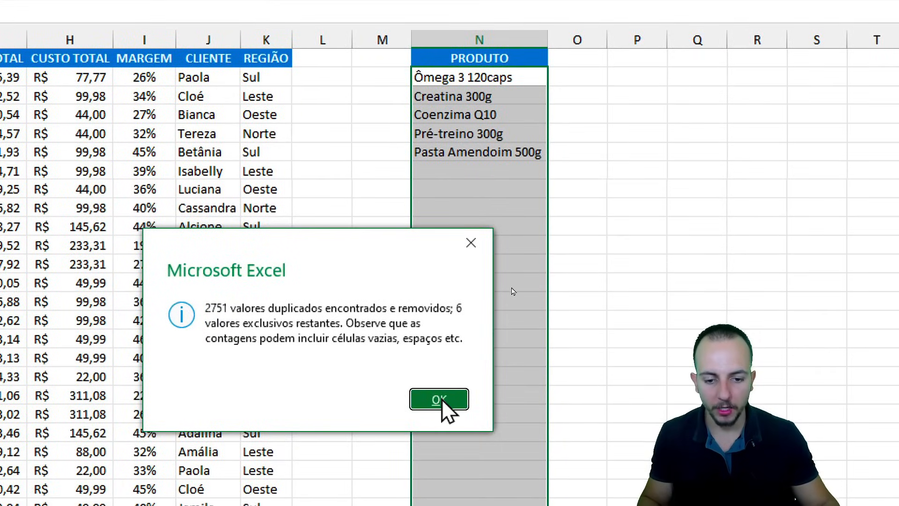
{"action": "left_click", "coordinate": [477, 339]}
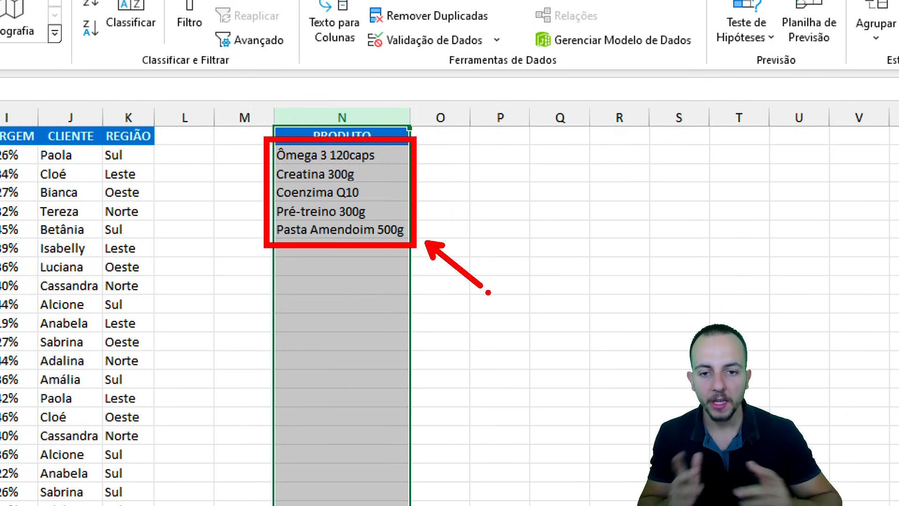
Add the headers TOTAL VENDIDO in O1 and QTD VENDIDA in P1 beside the product list
{"action": "left_click", "coordinate": [435, 138]}
{"action": "type", "text": "TOTAL VENDIDO"}
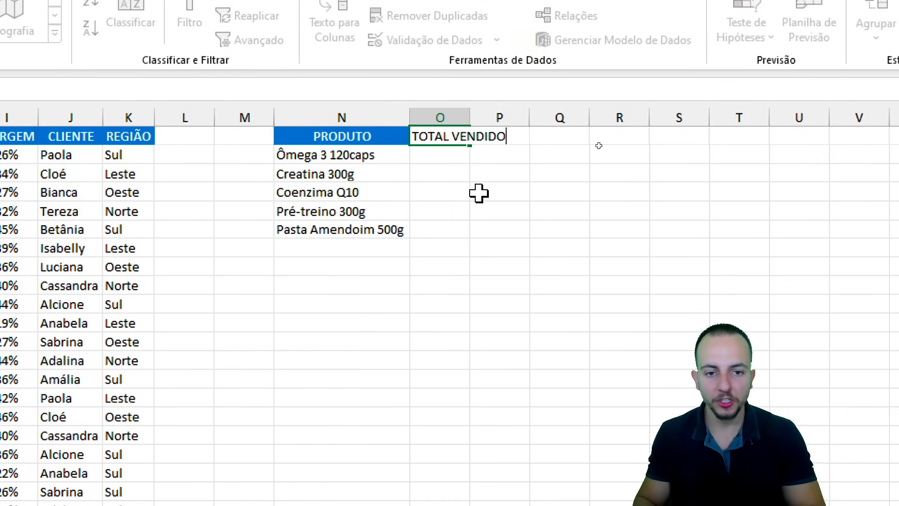
{"action": "key", "text": "Tab"}
{"action": "type", "text": "QTD VENDIDA"}
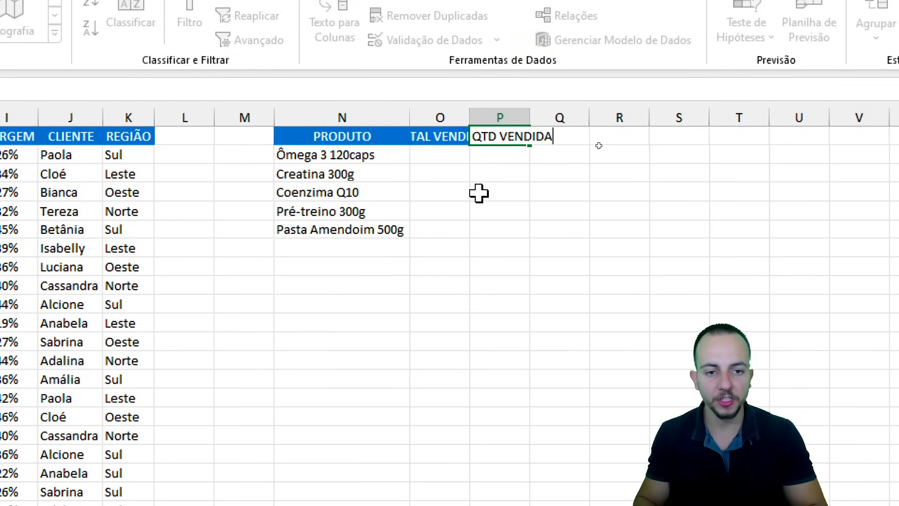
{"action": "left_click", "coordinate": [463, 154]}
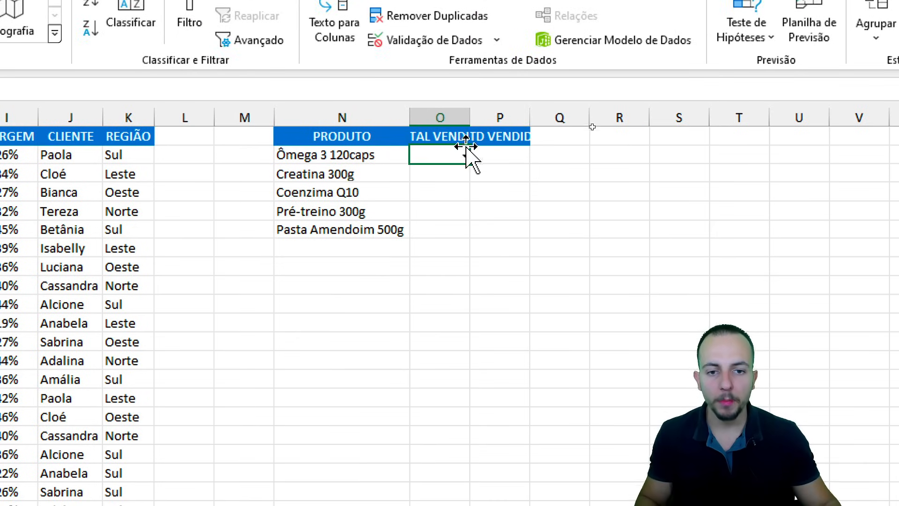
{"action": "mouse_move", "coordinate": [392, 105]}
{"action": "left_mouse_down"}
{"action": "mouse_move", "coordinate": [487, 150]}
{"action": "mouse_move", "coordinate": [541, 157]}
{"action": "mouse_move", "coordinate": [586, 203]}
{"action": "left_mouse_up"}
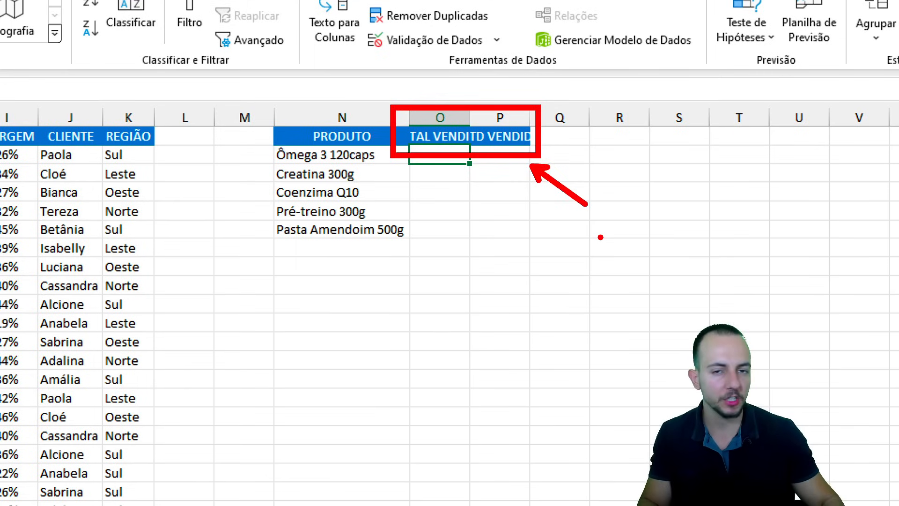
{"action": "key", "text": "Escape"}
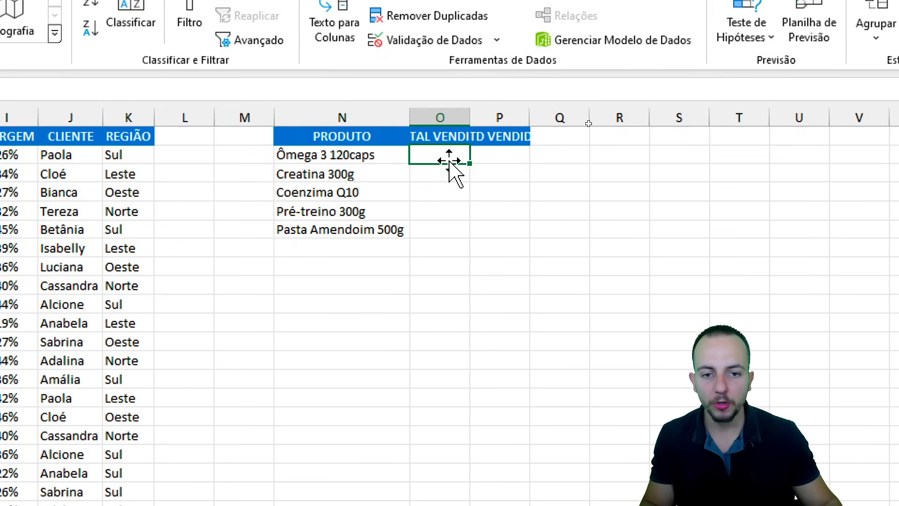
{"action": "key", "text": "ctrl+2"}
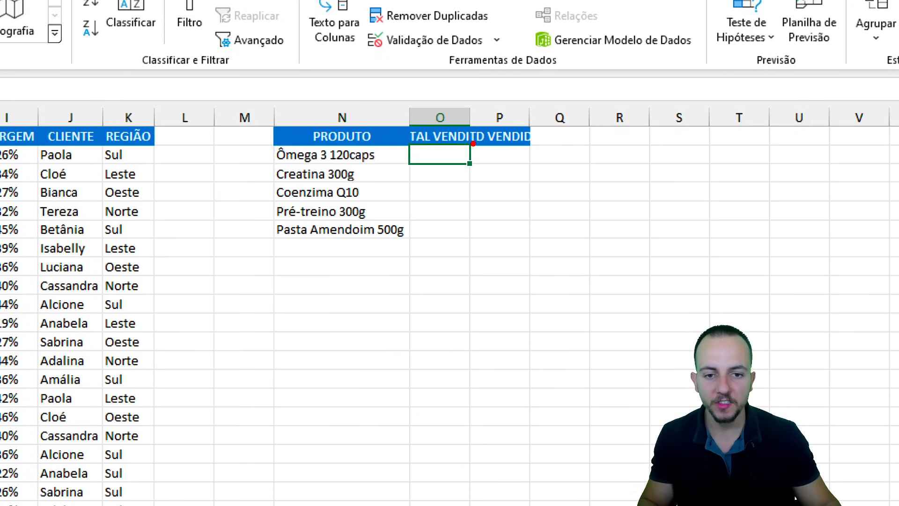
{"action": "mouse_move", "coordinate": [457, 137]}
{"action": "left_mouse_down"}
{"action": "mouse_move", "coordinate": [463, 140]}
{"action": "mouse_move", "coordinate": [433, 135]}
{"action": "left_mouse_up"}
{"action": "key", "text": "Escape"}
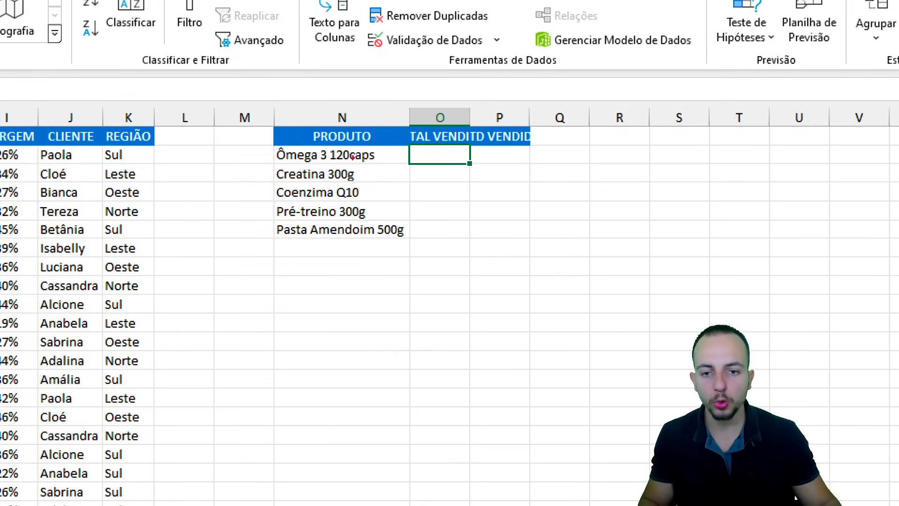
{"action": "key", "text": "ctrl+2"}
{"action": "left_click_drag", "start_coordinate": [262, 136], "coordinate": [369, 169]}
{"action": "key", "text": "e"}
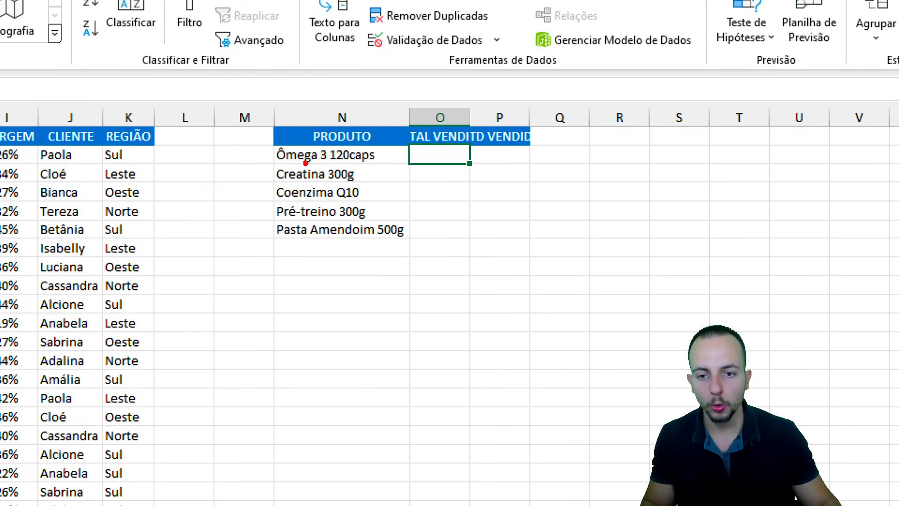
{"action": "mouse_move", "coordinate": [268, 160]}
{"action": "left_mouse_down"}
{"action": "mouse_move", "coordinate": [315, 184]}
{"action": "mouse_move", "coordinate": [363, 187]}
{"action": "left_mouse_up"}
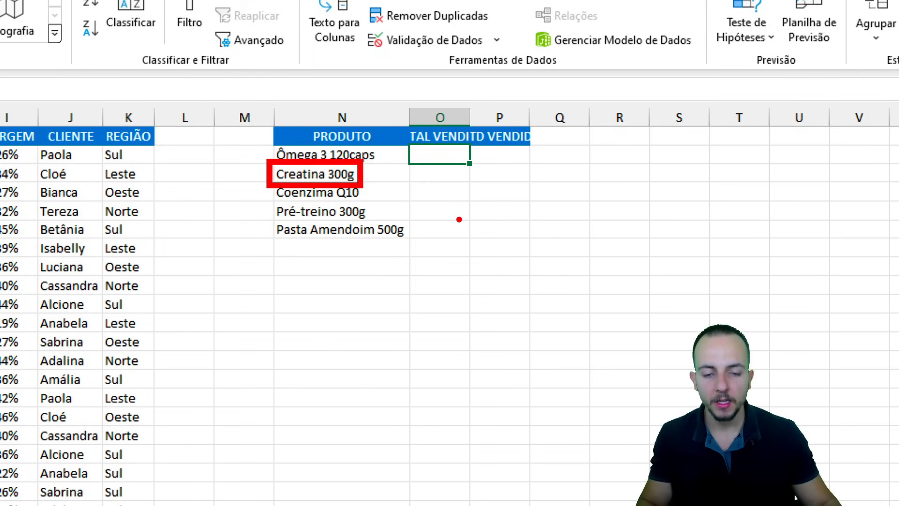
{"action": "key", "text": "Escape"}
Enter =SOMASE(D:D;N2;G:G) in O2 to total the sales value of the first product
{"action": "type", "text": "=SOMA"}
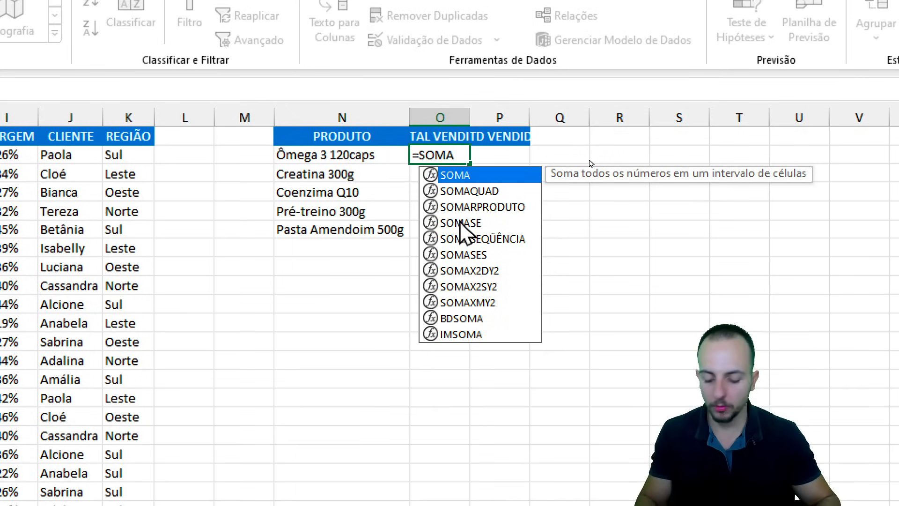
{"action": "type", "text": "SE"}
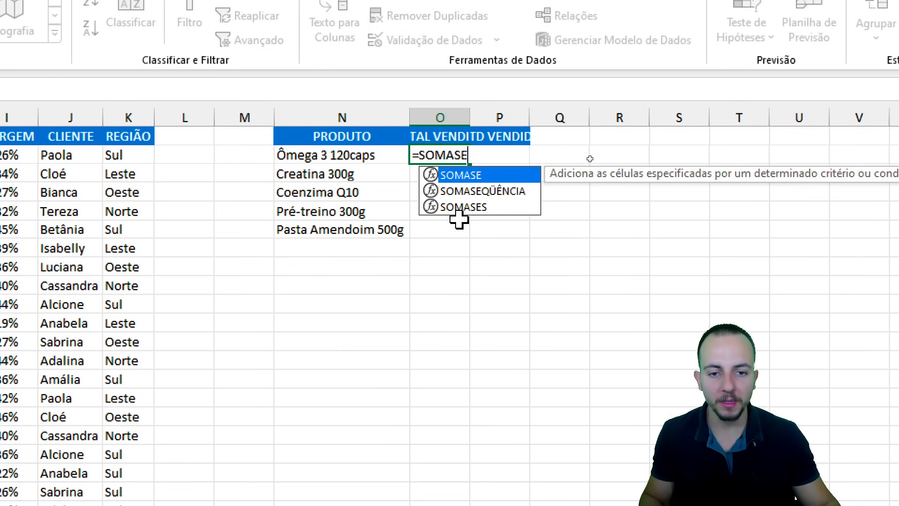
{"action": "double_click", "coordinate": [482, 174]}
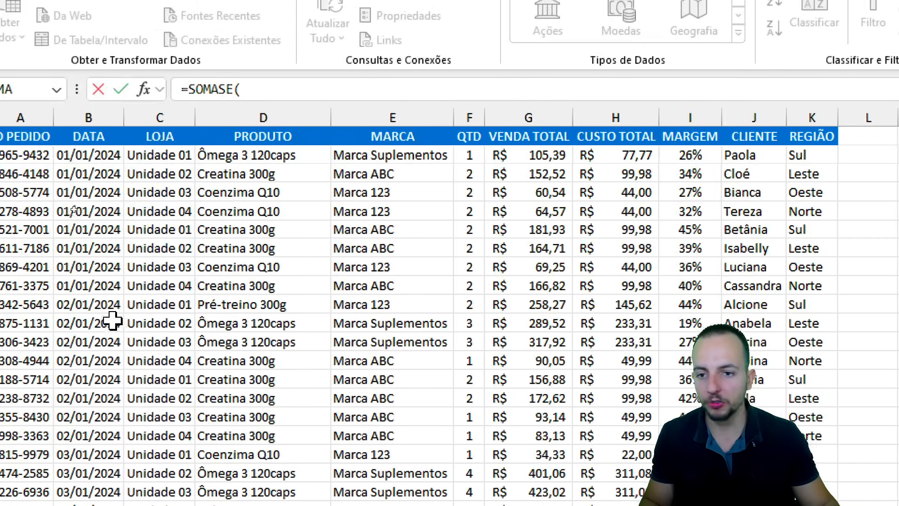
{"action": "left_click", "coordinate": [282, 117]}
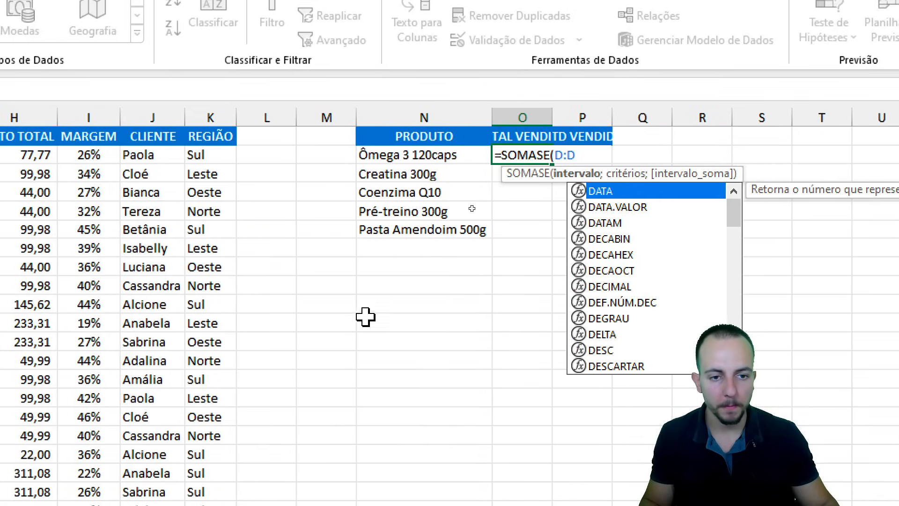
{"action": "type", "text": ";"}
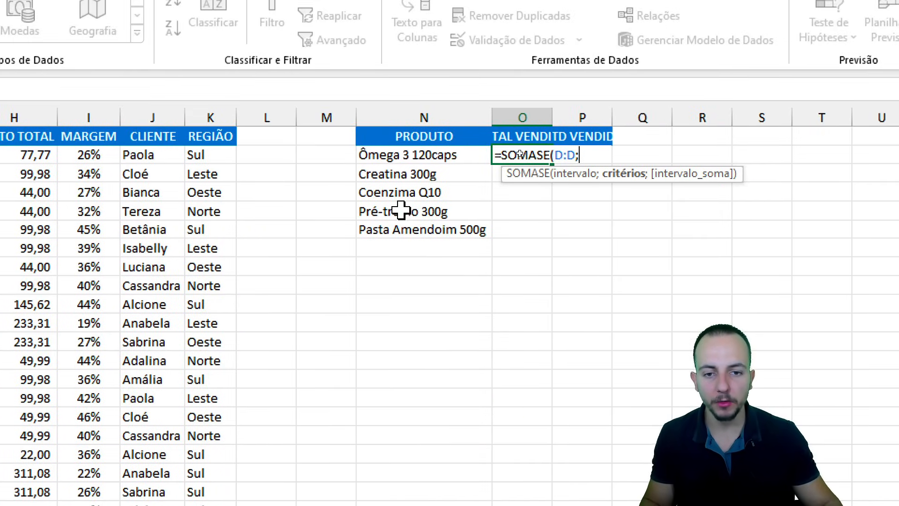
{"action": "left_click", "coordinate": [457, 154]}
{"action": "type", "text": ";"}
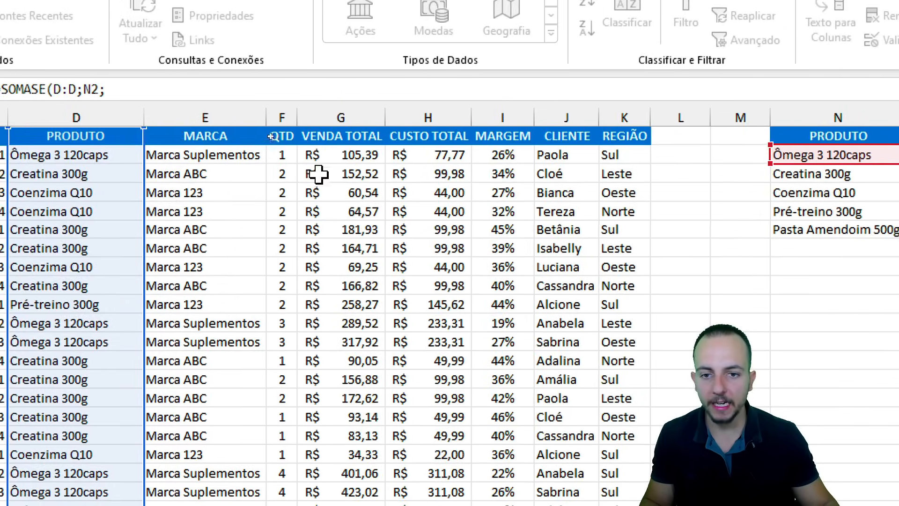
{"action": "left_click", "coordinate": [341, 117]}
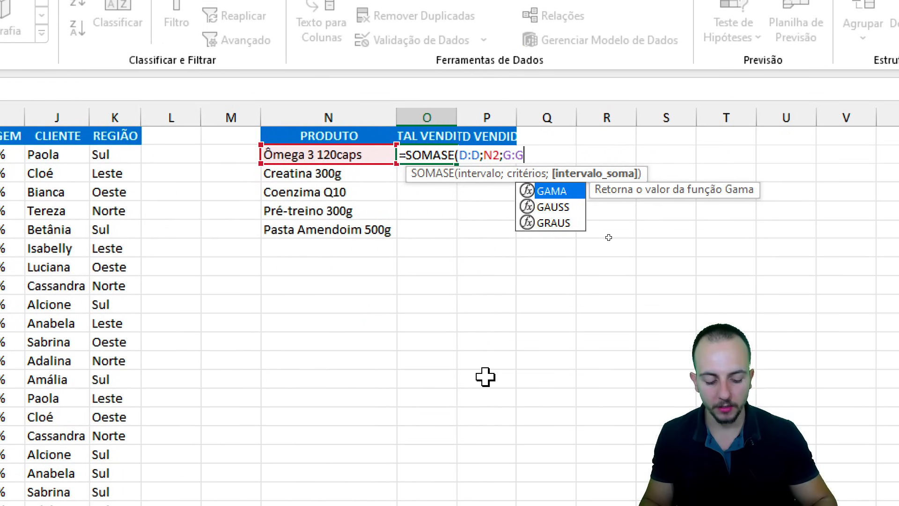
{"action": "key", "text": "Return"}
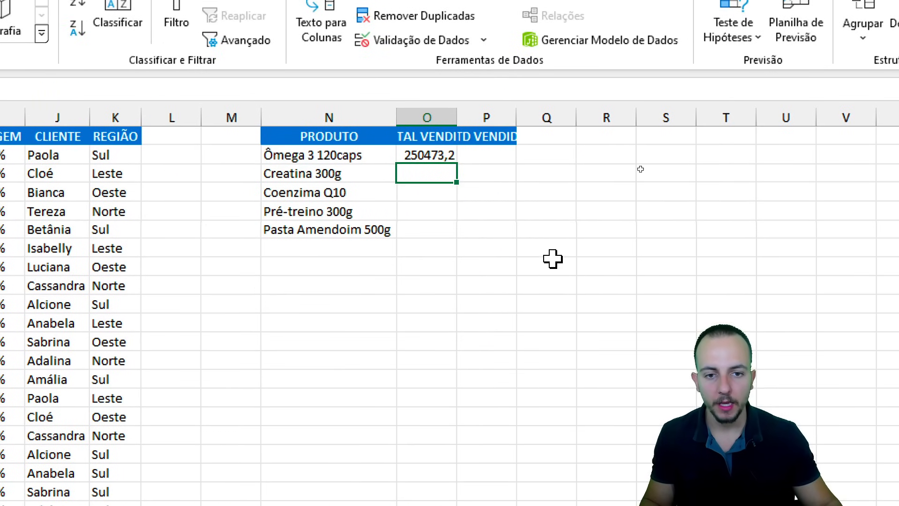
Enter =SOMASE(D:D;N2;F:F) in P2 to total the quantity sold of the first product
{"action": "left_click", "coordinate": [490, 155]}
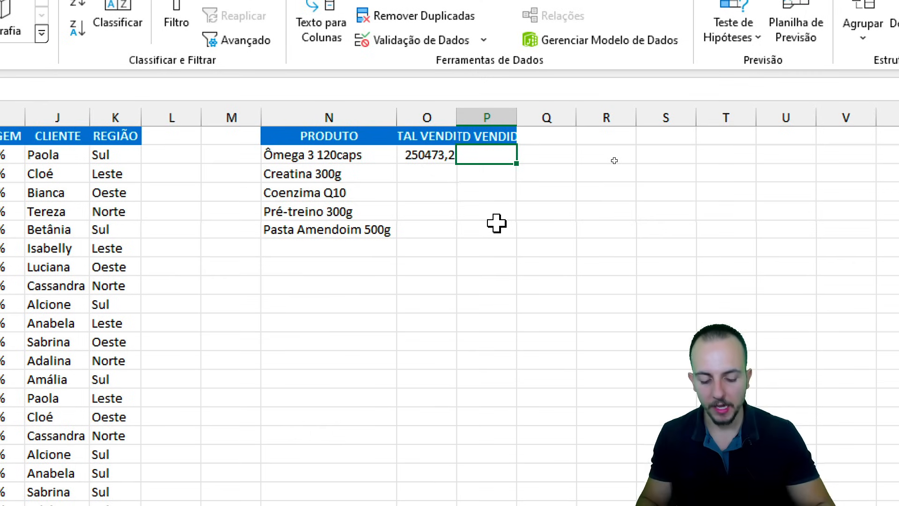
{"action": "type", "text": "=SOMASE"}
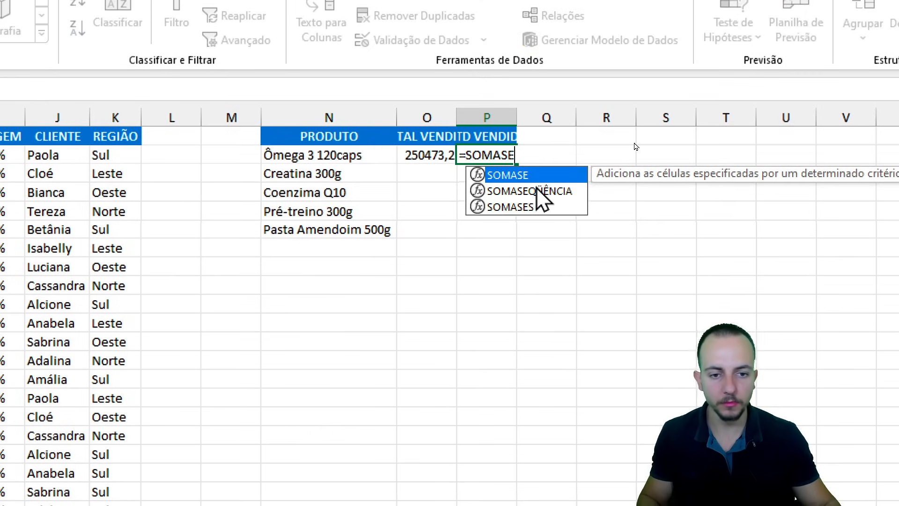
{"action": "double_click", "coordinate": [535, 176]}
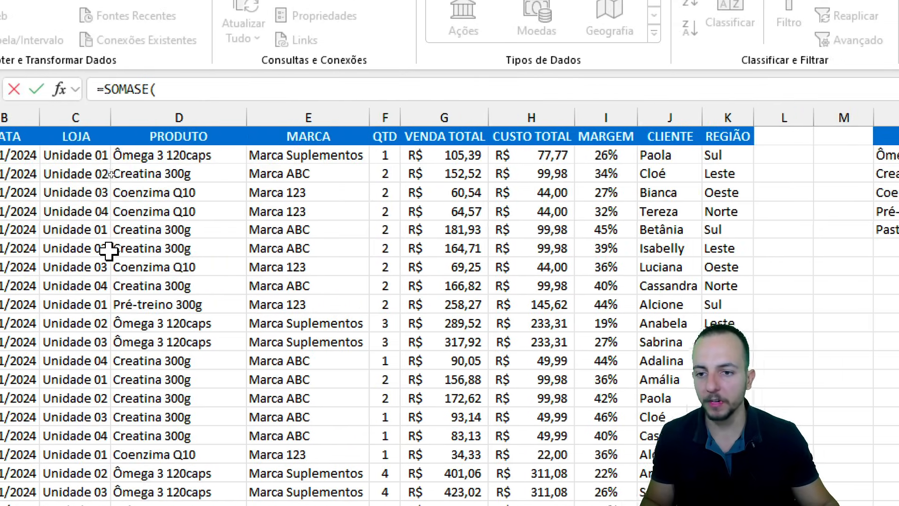
{"action": "left_click", "coordinate": [224, 118]}
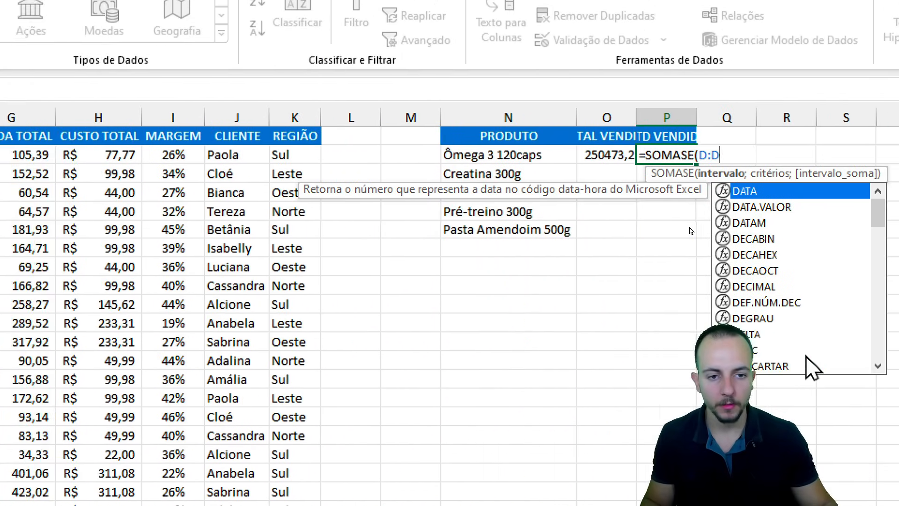
{"action": "type", "text": ";"}
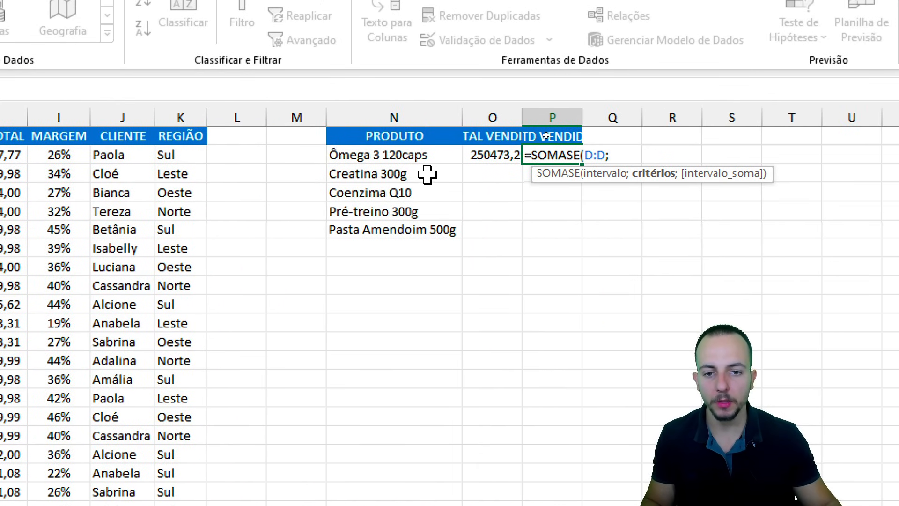
{"action": "left_click", "coordinate": [426, 158]}
{"action": "type", "text": ";"}
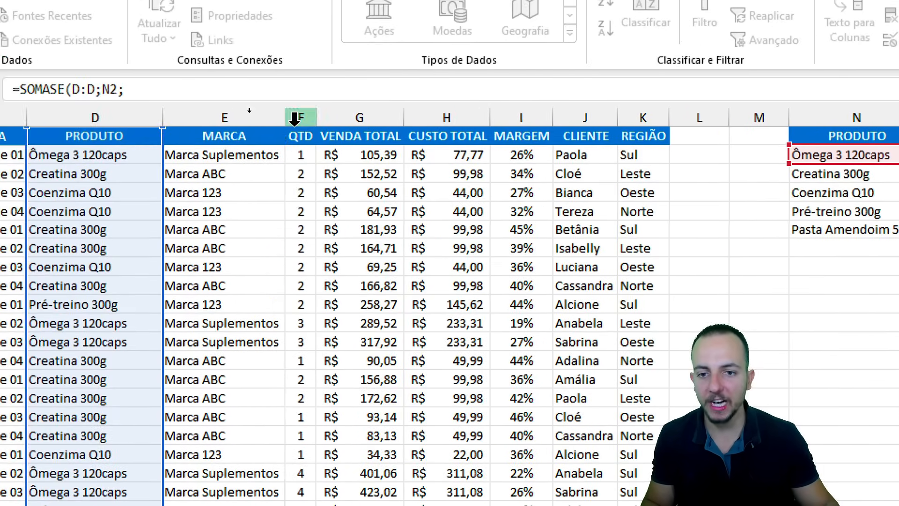
{"action": "left_click", "coordinate": [295, 118]}
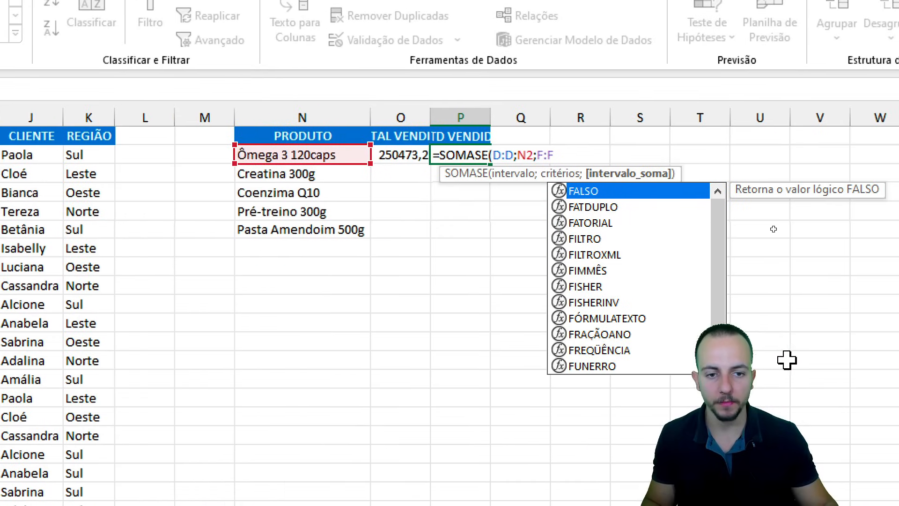
{"action": "key", "text": "Return"}
Apply the accounting number format in R$ to the total in O2
{"action": "left_click", "coordinate": [392, 157]}
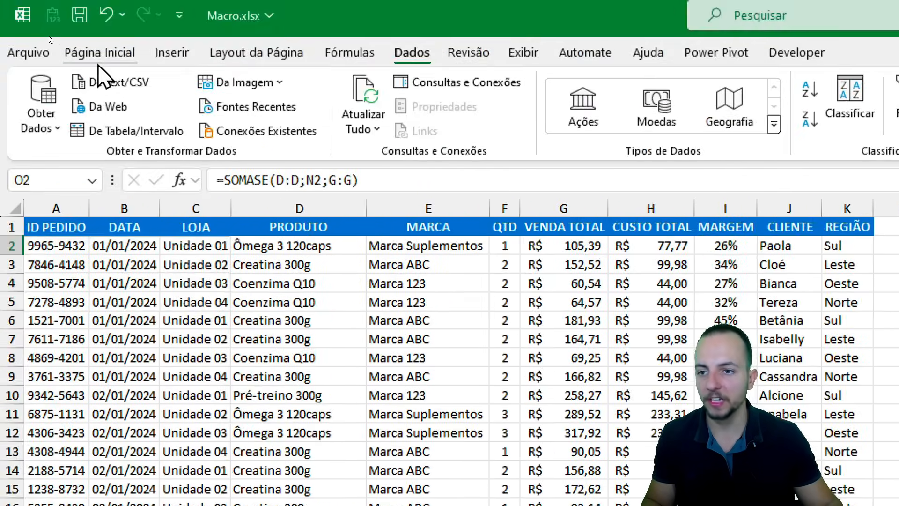
{"action": "left_click", "coordinate": [55, 18]}
{"action": "left_click", "coordinate": [167, 120]}
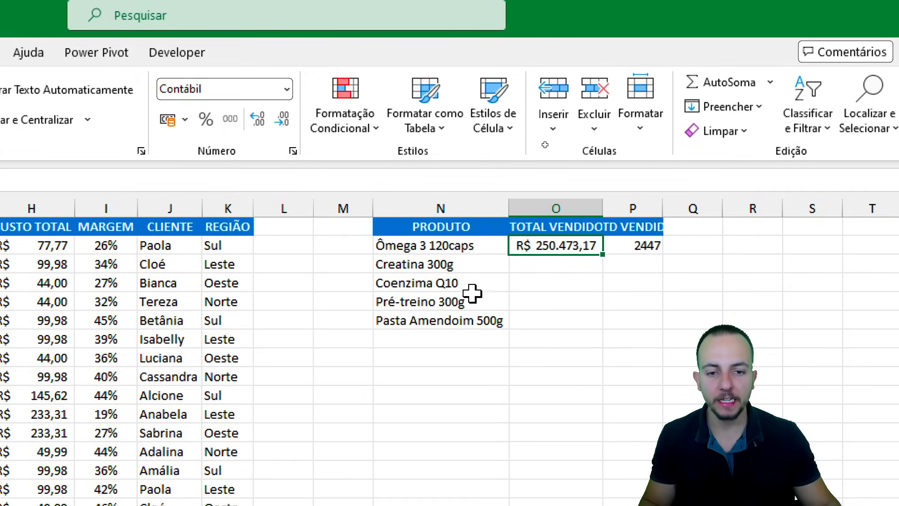
Widen columns N to P equally and fill the O2:P2 formulas down to row 6
{"action": "left_click_drag", "start_coordinate": [468, 211], "coordinate": [616, 213]}
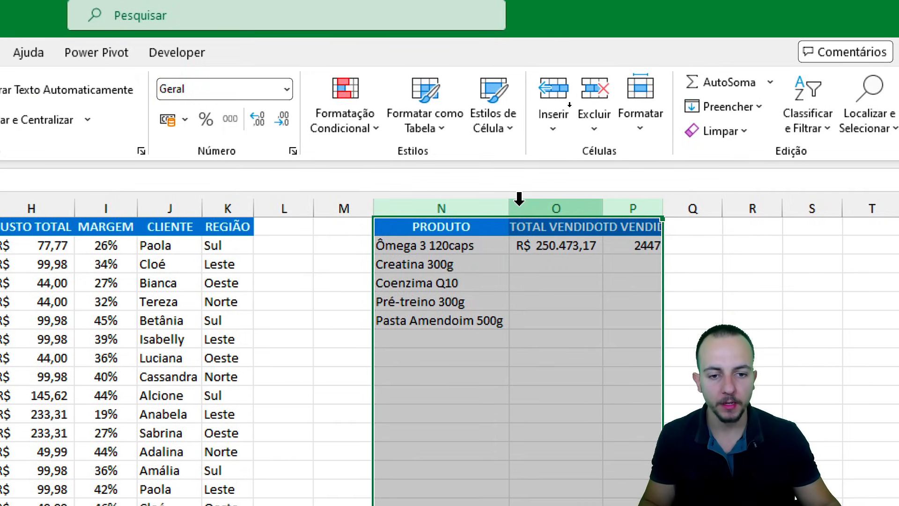
{"action": "left_click_drag", "start_coordinate": [509, 206], "coordinate": [516, 202]}
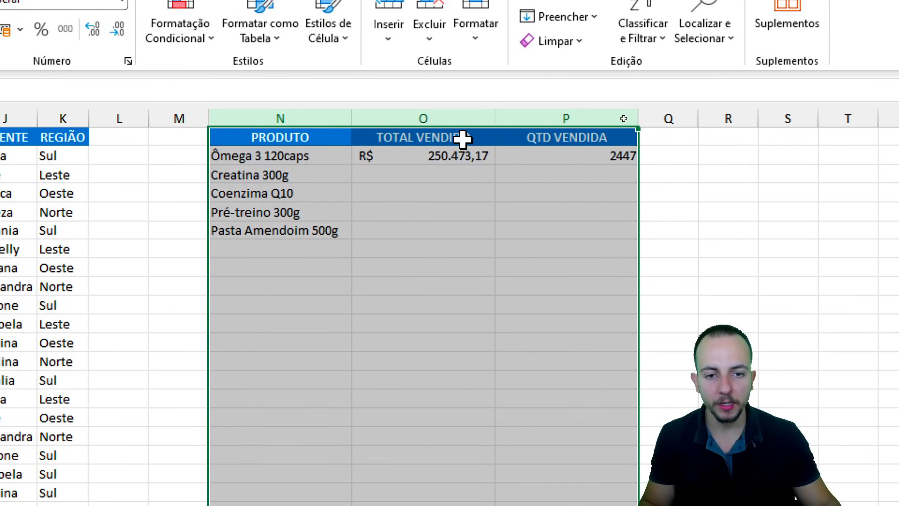
{"action": "left_click_drag", "start_coordinate": [485, 150], "coordinate": [532, 153]}
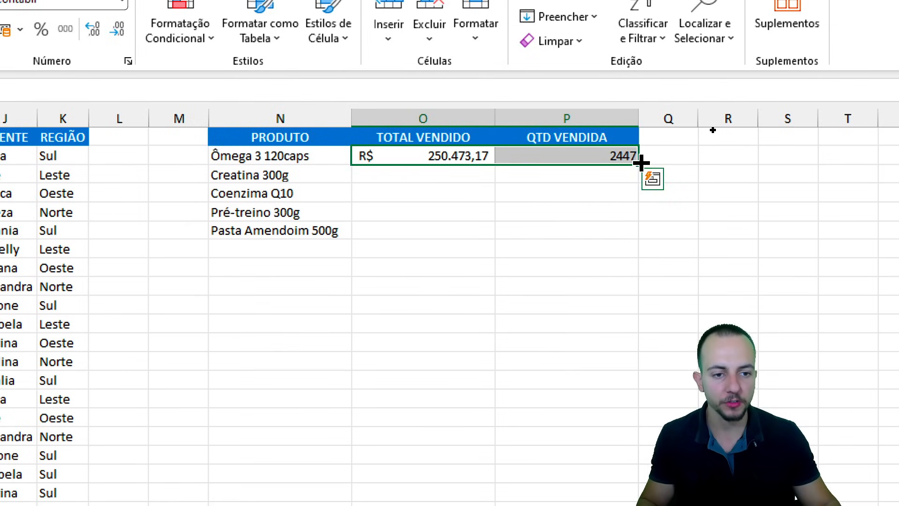
{"action": "left_click_drag", "start_coordinate": [638, 164], "coordinate": [633, 236]}
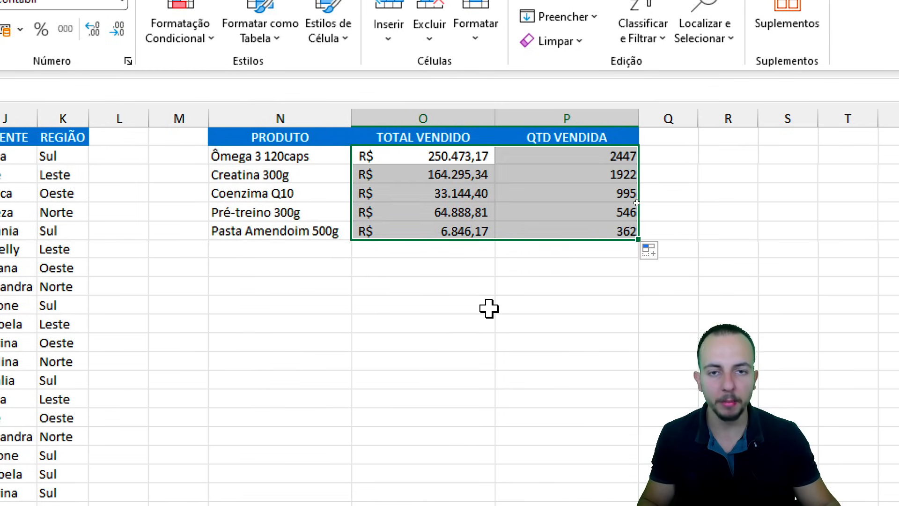
Fill the summary header cells N1:P1 with the standard green color
{"action": "left_click_drag", "start_coordinate": [325, 135], "coordinate": [551, 139]}
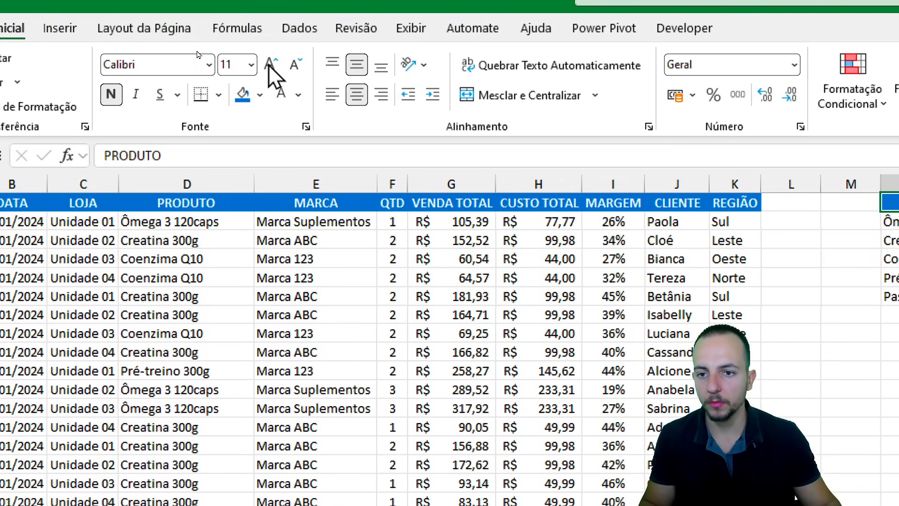
{"action": "left_click", "coordinate": [260, 94]}
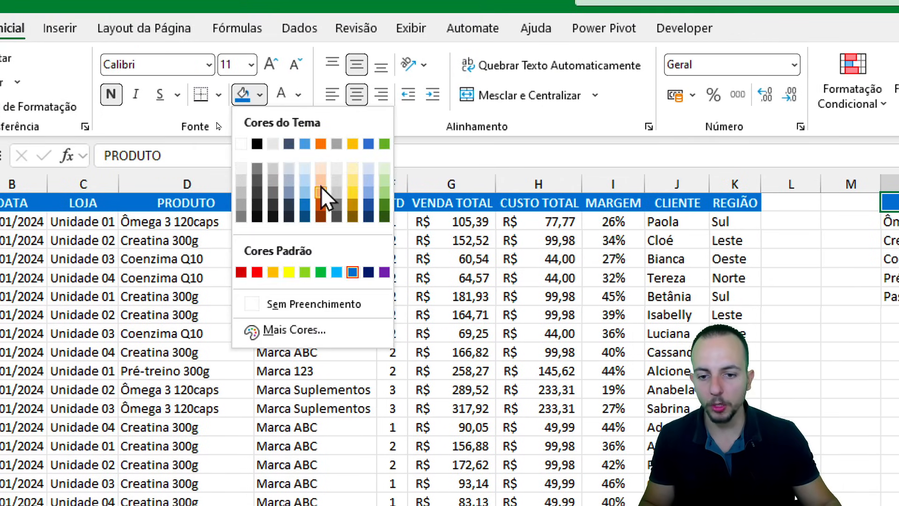
{"action": "left_click", "coordinate": [321, 272]}
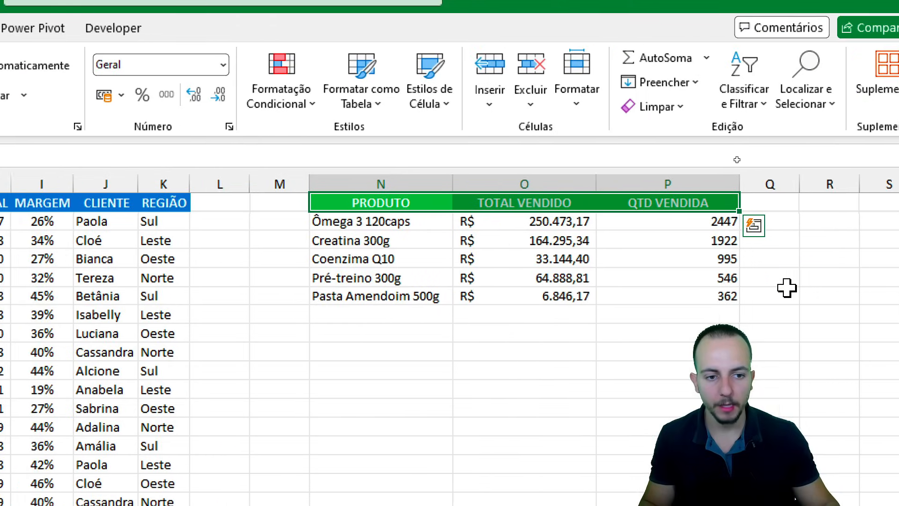
Apply all borders to the summary table N1:P6 and leave only cell N1 selected
{"action": "left_click_drag", "start_coordinate": [412, 203], "coordinate": [665, 296]}
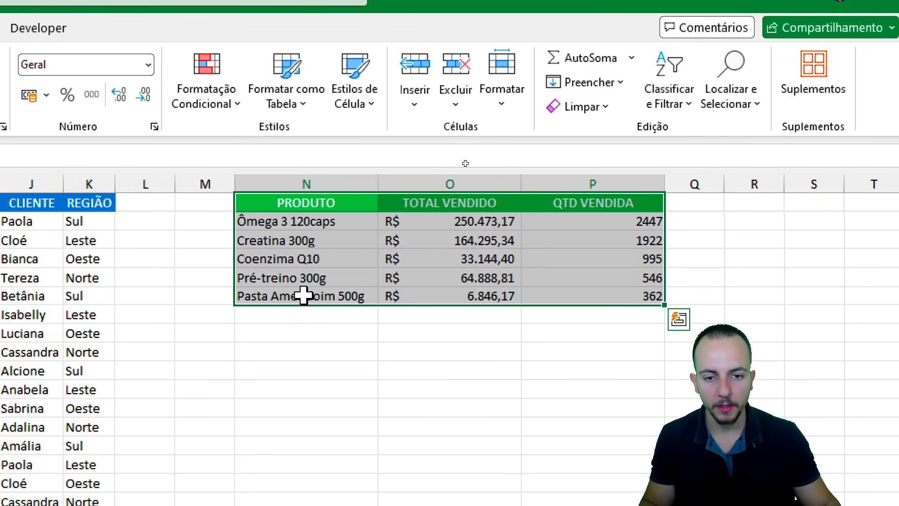
{"action": "left_click", "coordinate": [246, 94]}
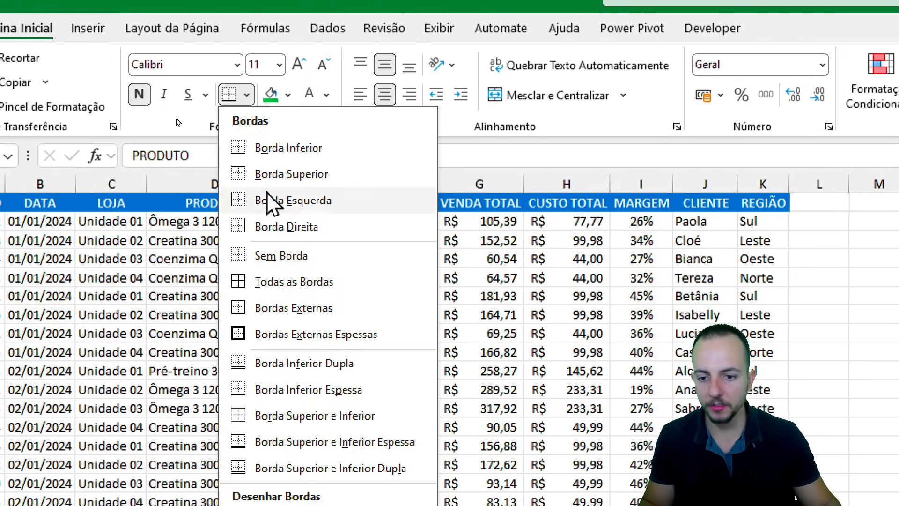
{"action": "left_click", "coordinate": [268, 283]}
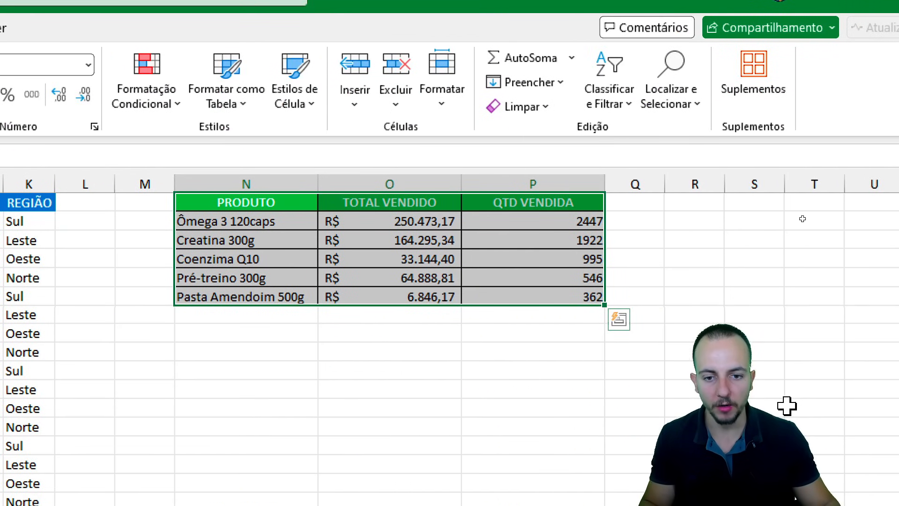
{"action": "left_click", "coordinate": [282, 204]}
{"action": "mouse_move", "coordinate": [229, 166]}
{"action": "left_mouse_down"}
{"action": "mouse_move", "coordinate": [190, 206]}
{"action": "mouse_move", "coordinate": [253, 164]}
{"action": "mouse_move", "coordinate": [227, 184]}
{"action": "mouse_move", "coordinate": [258, 173]}
{"action": "left_mouse_up"}
{"action": "key", "text": "Escape"}
{"action": "key", "text": "ctrl+2"}
{"action": "key", "text": "e"}
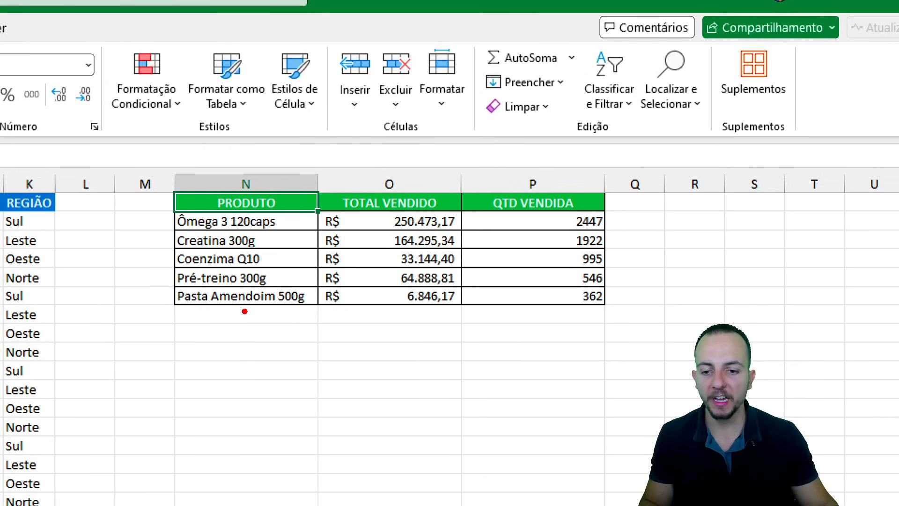
{"action": "mouse_move", "coordinate": [161, 320]}
{"action": "left_mouse_down"}
{"action": "mouse_move", "coordinate": [255, 319]}
{"action": "mouse_move", "coordinate": [223, 323]}
{"action": "left_mouse_up"}
{"action": "left_click_drag", "start_coordinate": [158, 351], "coordinate": [236, 352]}
{"action": "left_click_drag", "start_coordinate": [167, 383], "coordinate": [226, 382]}
{"action": "left_click_drag", "start_coordinate": [160, 429], "coordinate": [231, 430]}
{"action": "left_click_drag", "start_coordinate": [161, 170], "coordinate": [622, 460]}
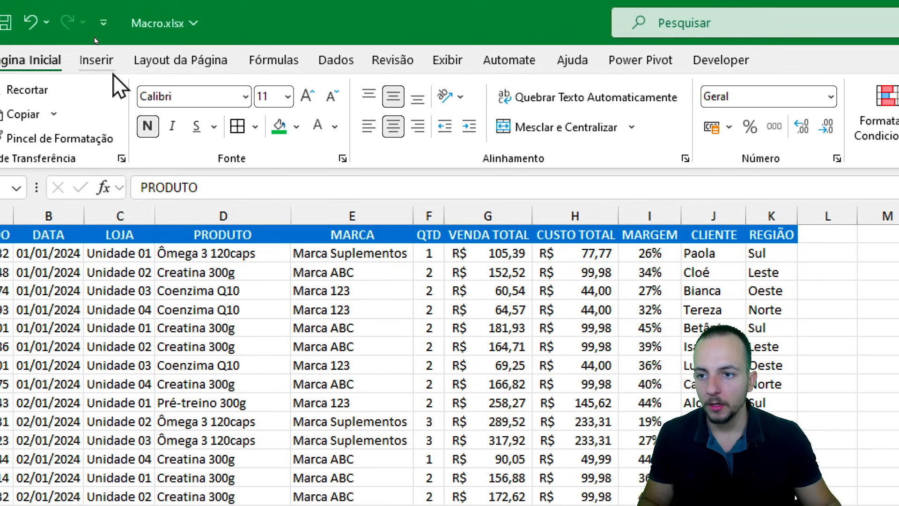
Insert a 2-D clustered column chart of the product summary and place it just below the summary table
{"action": "left_click", "coordinate": [97, 60]}
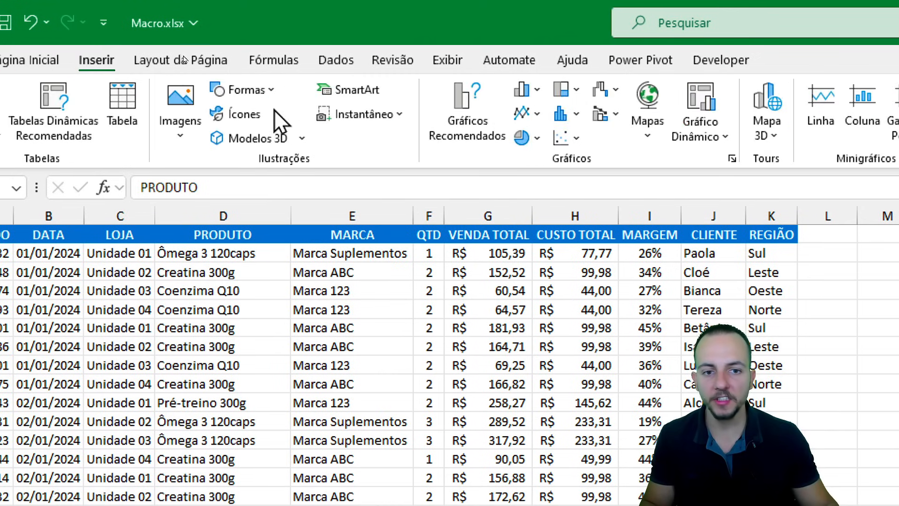
{"action": "left_click", "coordinate": [535, 92]}
{"action": "left_click", "coordinate": [538, 152]}
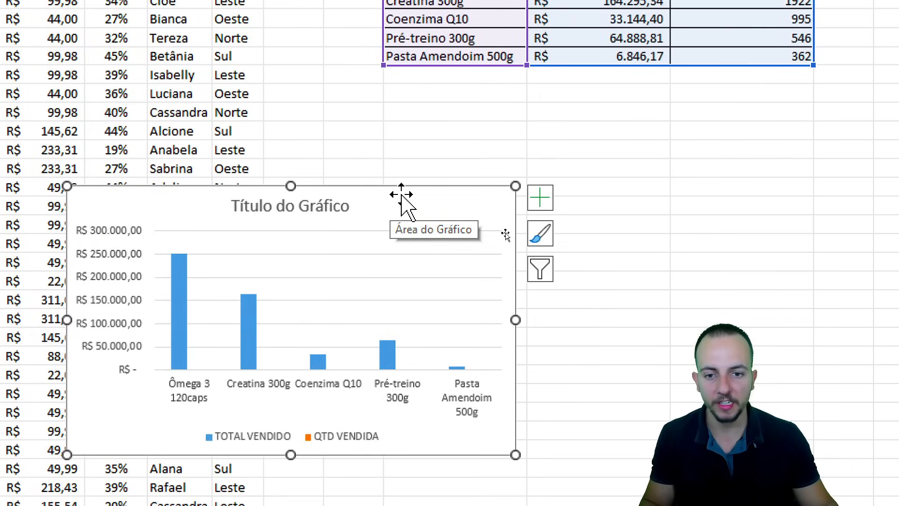
{"action": "left_click_drag", "start_coordinate": [401, 221], "coordinate": [748, 105]}
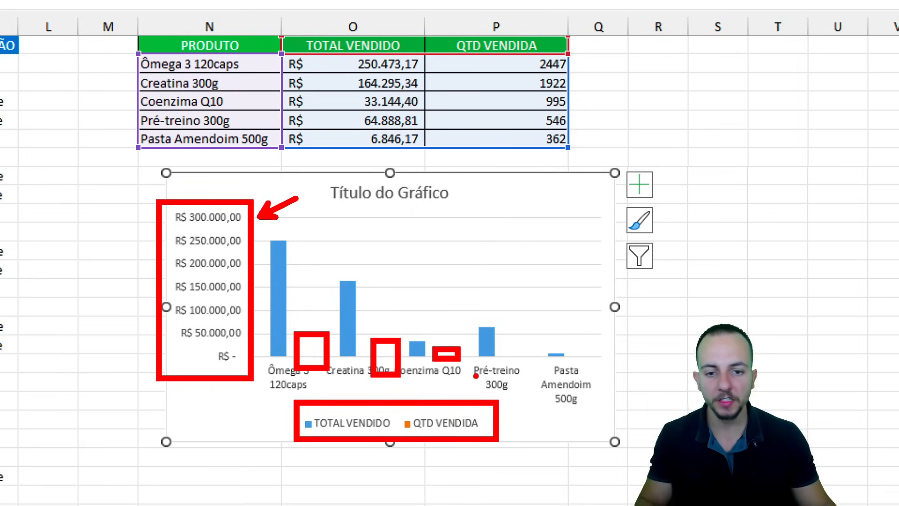
Change the chart to a combination: TOTAL VENDIDO as clustered columns and QTD VENDIDA as a line on the secondary axis
{"action": "right_click", "coordinate": [253, 172]}
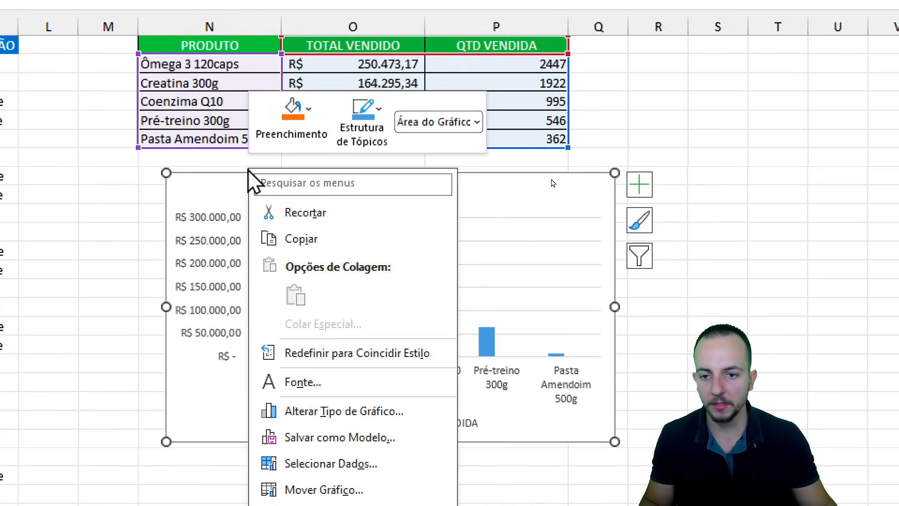
{"action": "left_click", "coordinate": [355, 412]}
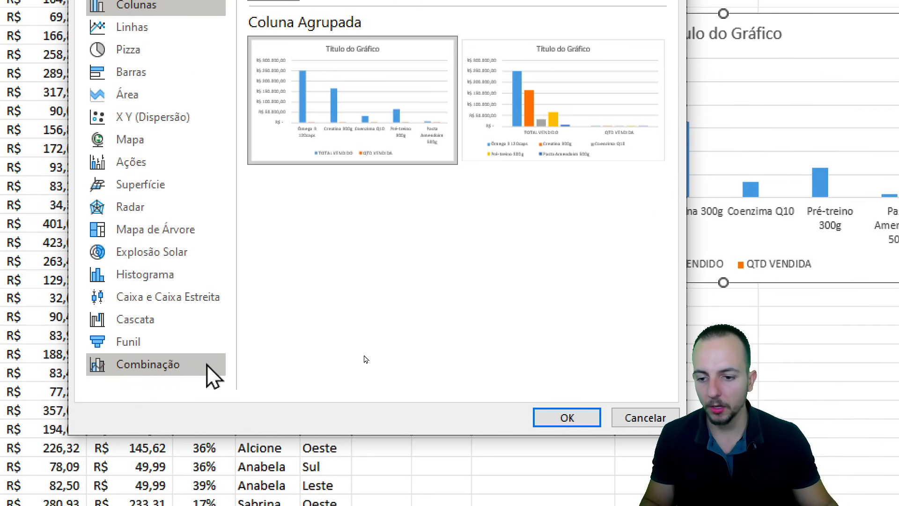
{"action": "left_click", "coordinate": [207, 365]}
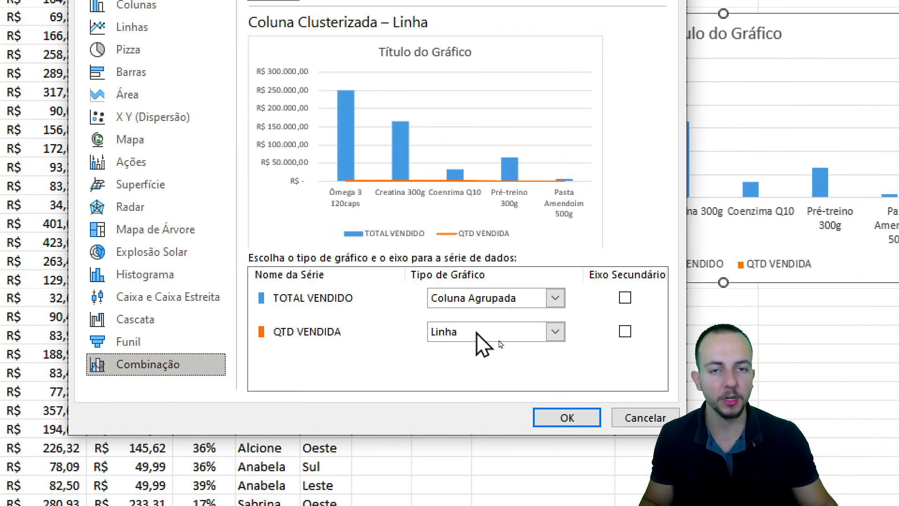
{"action": "left_click", "coordinate": [625, 331]}
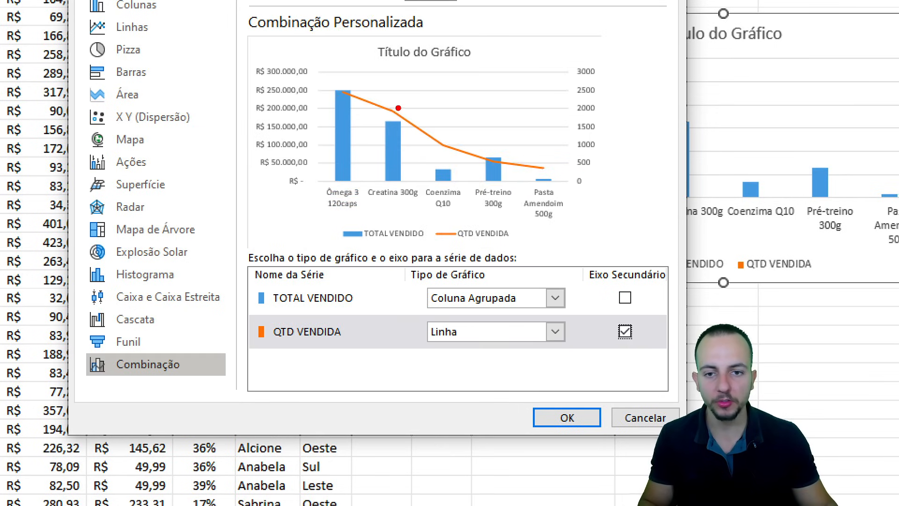
{"action": "mouse_move", "coordinate": [245, 56]}
{"action": "left_mouse_down"}
{"action": "mouse_move", "coordinate": [321, 192]}
{"action": "mouse_move", "coordinate": [283, 230]}
{"action": "mouse_move", "coordinate": [286, 205]}
{"action": "mouse_move", "coordinate": [316, 213]}
{"action": "left_mouse_up"}
{"action": "left_click_drag", "start_coordinate": [561, 53], "coordinate": [620, 193]}
{"action": "mouse_move", "coordinate": [462, 146]}
{"action": "left_mouse_down"}
{"action": "mouse_move", "coordinate": [499, 114]}
{"action": "mouse_move", "coordinate": [548, 104]}
{"action": "left_mouse_up"}
{"action": "mouse_move", "coordinate": [533, 93]}
{"action": "left_mouse_down"}
{"action": "mouse_move", "coordinate": [556, 108]}
{"action": "mouse_move", "coordinate": [535, 122]}
{"action": "left_mouse_up"}
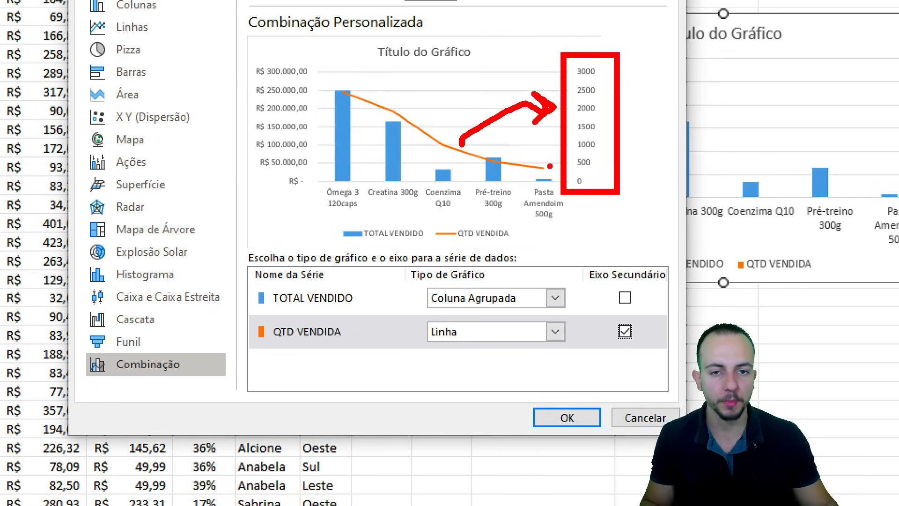
{"action": "key", "text": "Escape"}
{"action": "left_click", "coordinate": [557, 417]}
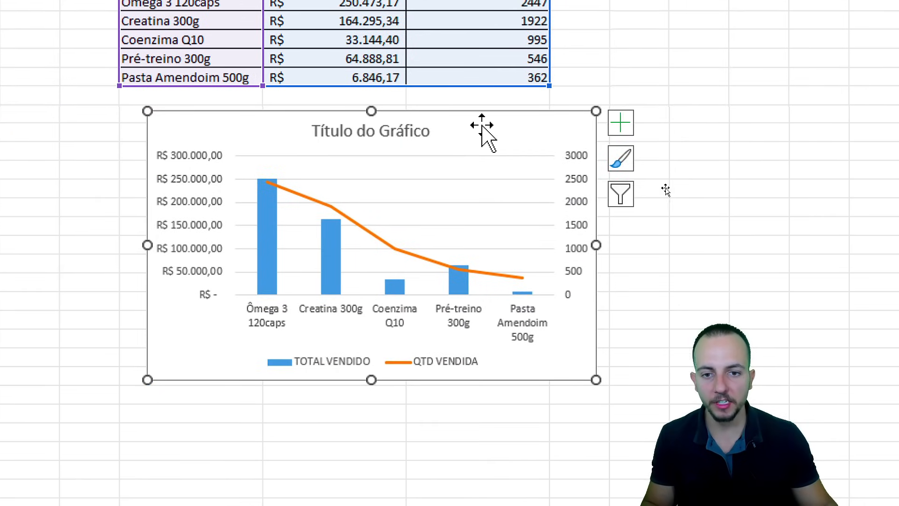
Delete the chart title, then stop the macro recording with cell N1 selected
{"action": "left_click", "coordinate": [389, 133]}
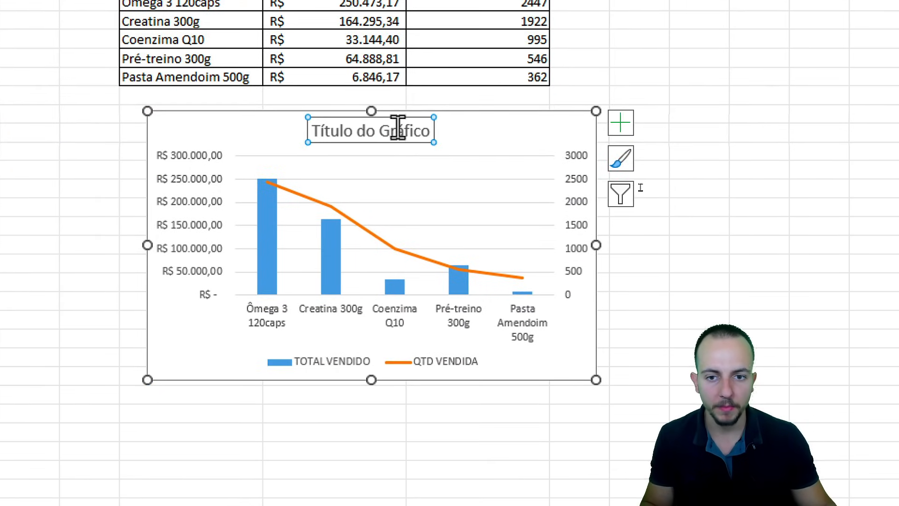
{"action": "key", "text": "Delete"}
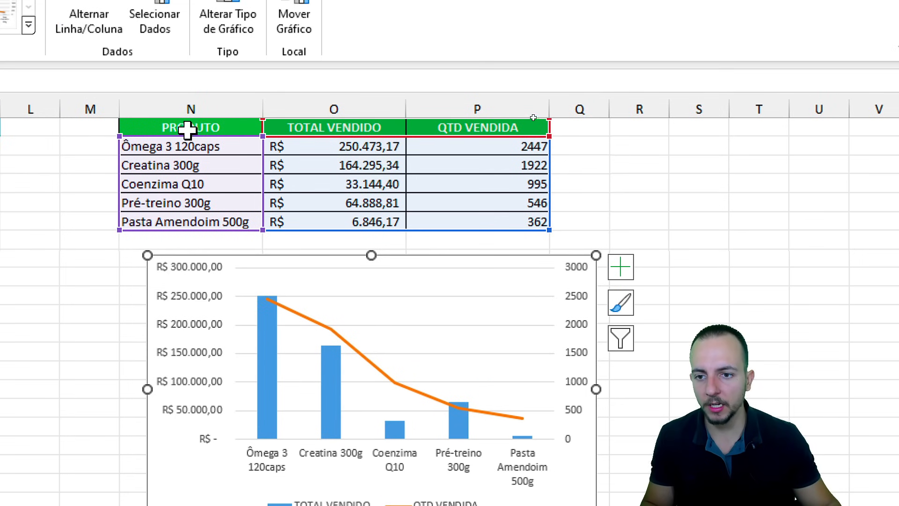
{"action": "left_click", "coordinate": [209, 123]}
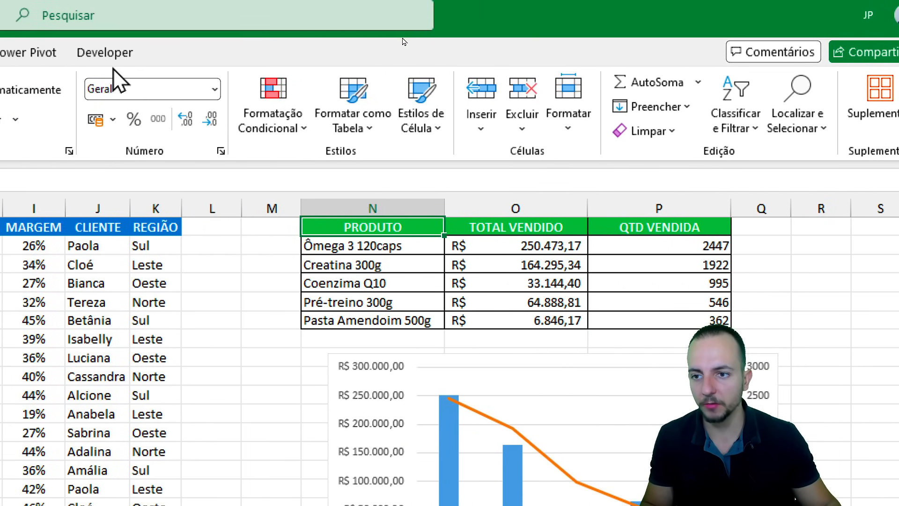
{"action": "left_click", "coordinate": [39, 52]}
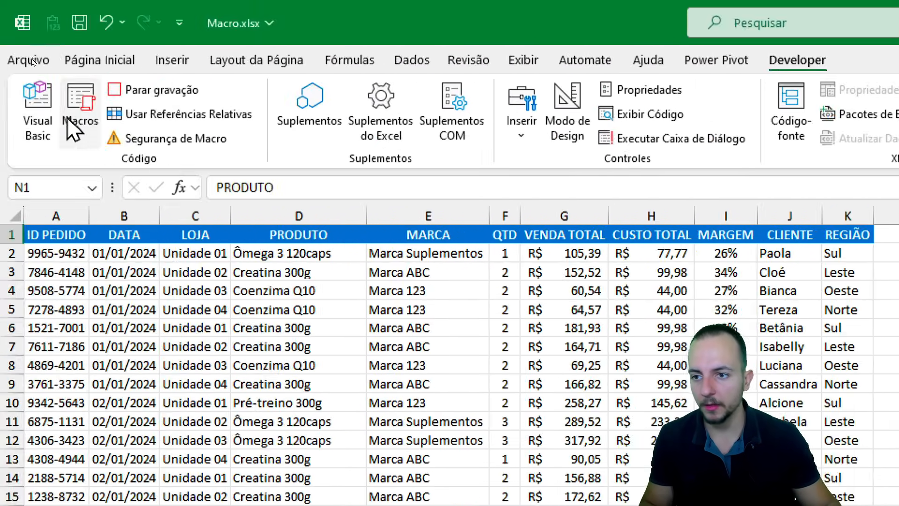
{"action": "left_click", "coordinate": [134, 92]}
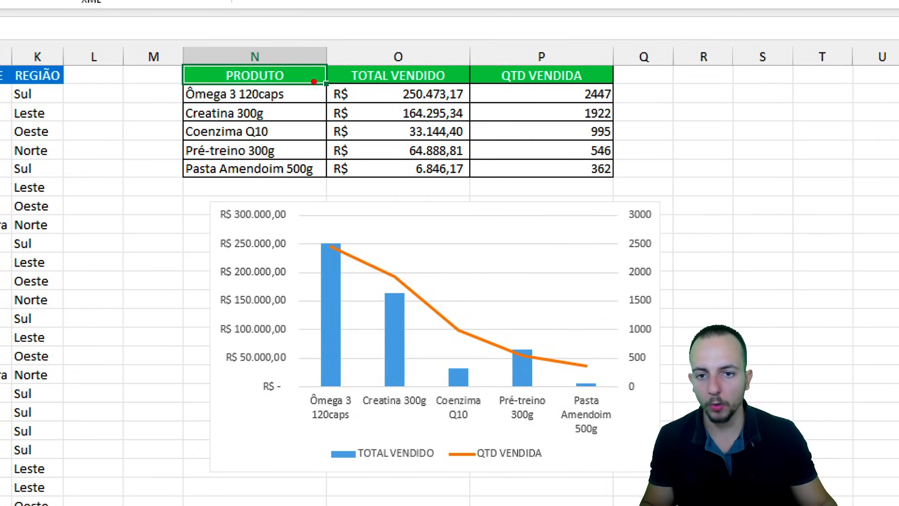
{"action": "left_click_drag", "start_coordinate": [319, 93], "coordinate": [378, 99]}
{"action": "left_click_drag", "start_coordinate": [302, 110], "coordinate": [358, 110]}
{"action": "left_click_drag", "start_coordinate": [307, 127], "coordinate": [369, 129]}
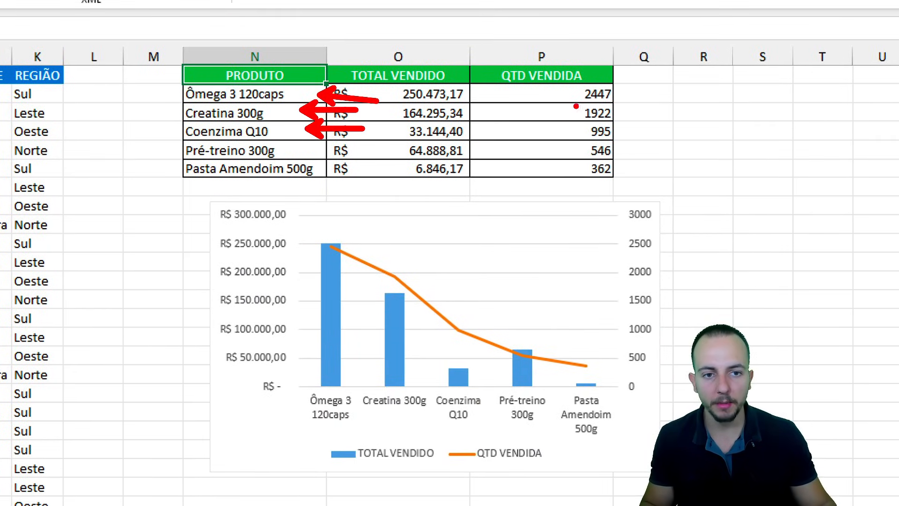
{"action": "left_click_drag", "start_coordinate": [567, 78], "coordinate": [618, 197]}
{"action": "mouse_move", "coordinate": [552, 199]}
{"action": "left_mouse_down"}
{"action": "mouse_move", "coordinate": [192, 281]}
{"action": "mouse_move", "coordinate": [467, 193]}
{"action": "left_mouse_up"}
{"action": "left_click_drag", "start_coordinate": [233, 99], "coordinate": [125, 277]}
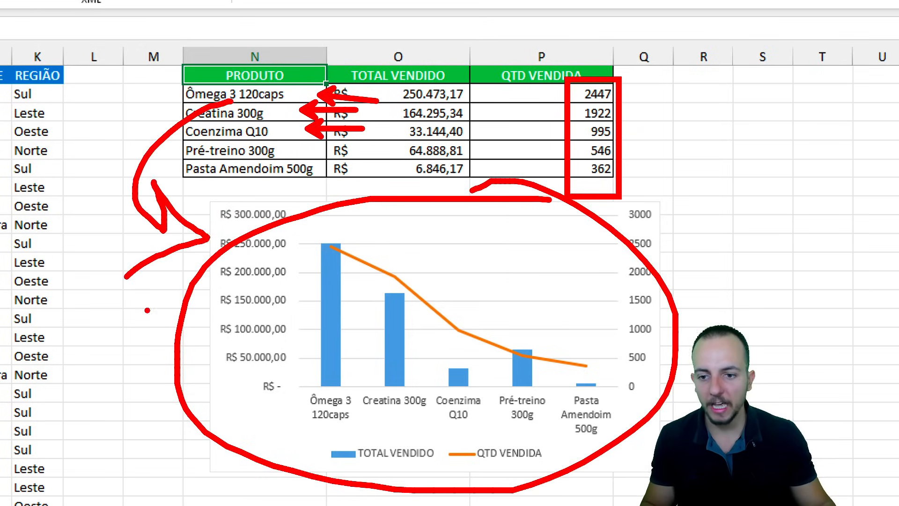
{"action": "key", "text": "Escape"}
{"action": "key", "text": "ctrl+4"}
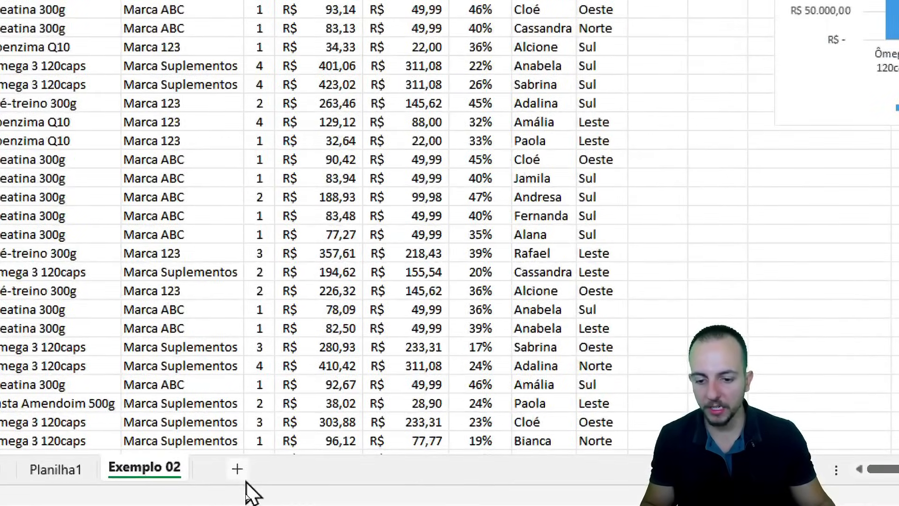
Add a new sheet and copy the orders data in columns A to K from the Pasta1 workbook into it, starting at A1
{"action": "left_click", "coordinate": [243, 488]}
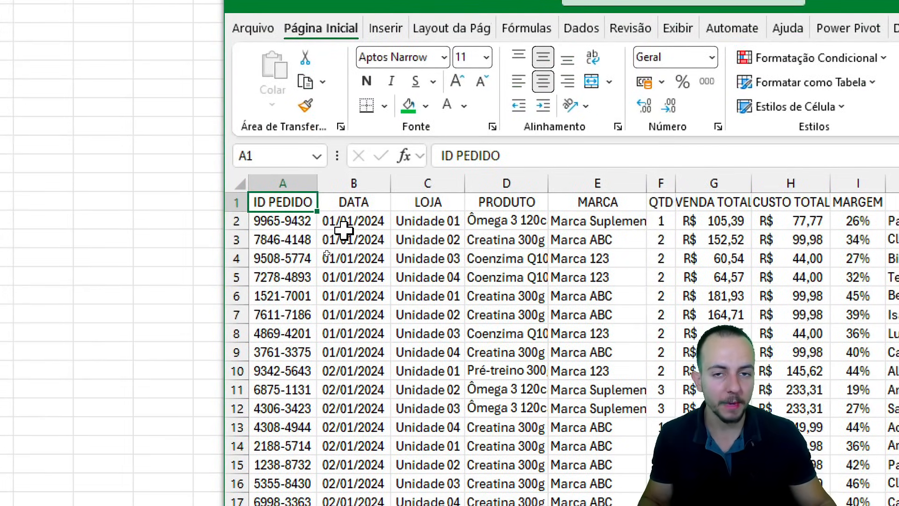
{"action": "left_click_drag", "start_coordinate": [298, 179], "coordinate": [721, 162]}
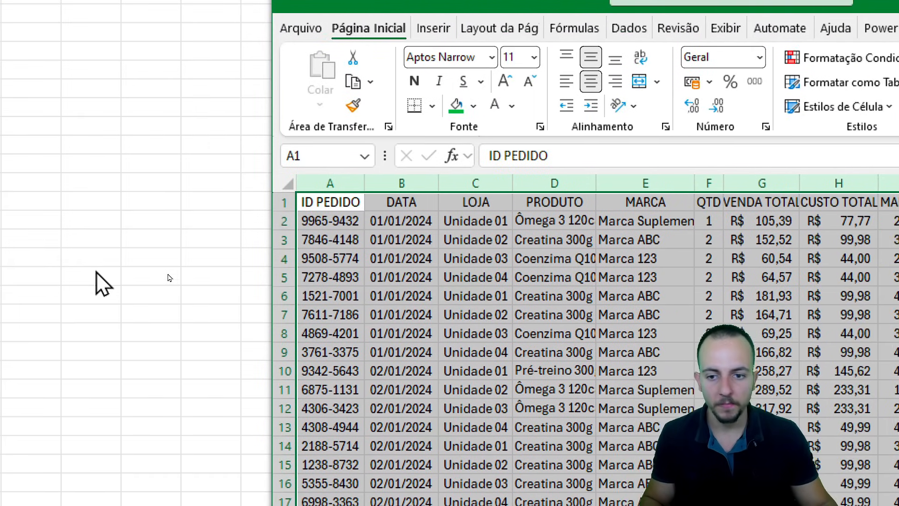
{"action": "key", "text": "ctrl+c"}
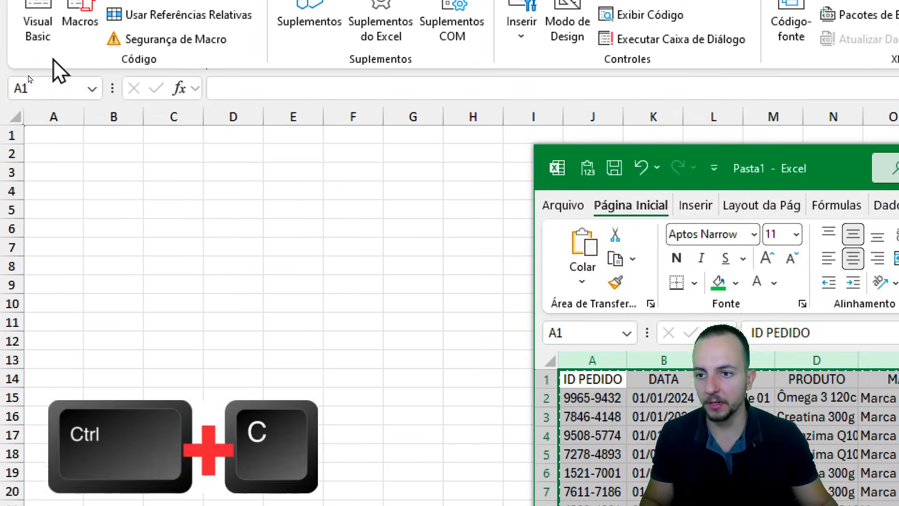
{"action": "left_click", "coordinate": [69, 159]}
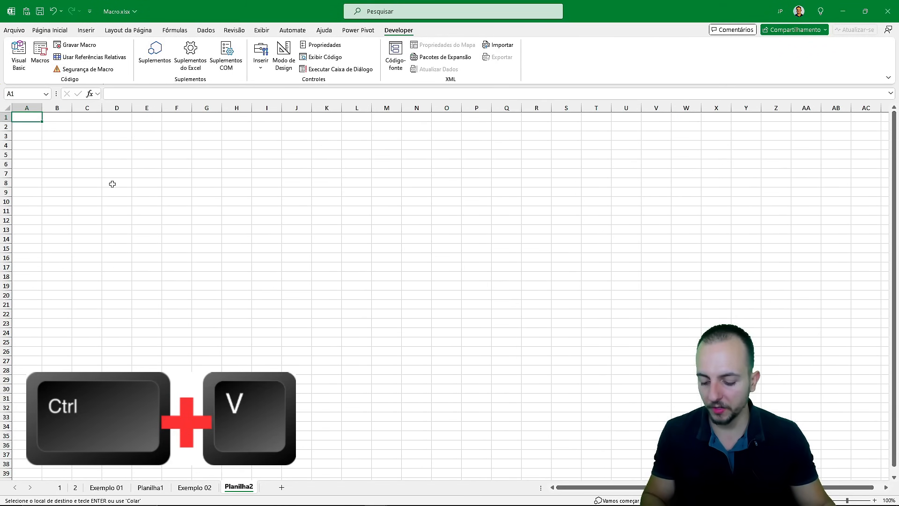
{"action": "key", "text": "ctrl+v"}
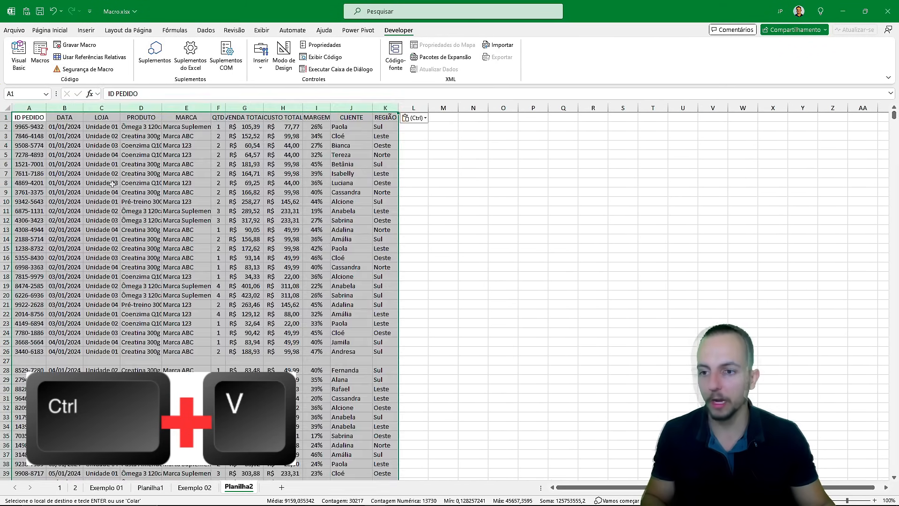
{"action": "left_click", "coordinate": [35, 119]}
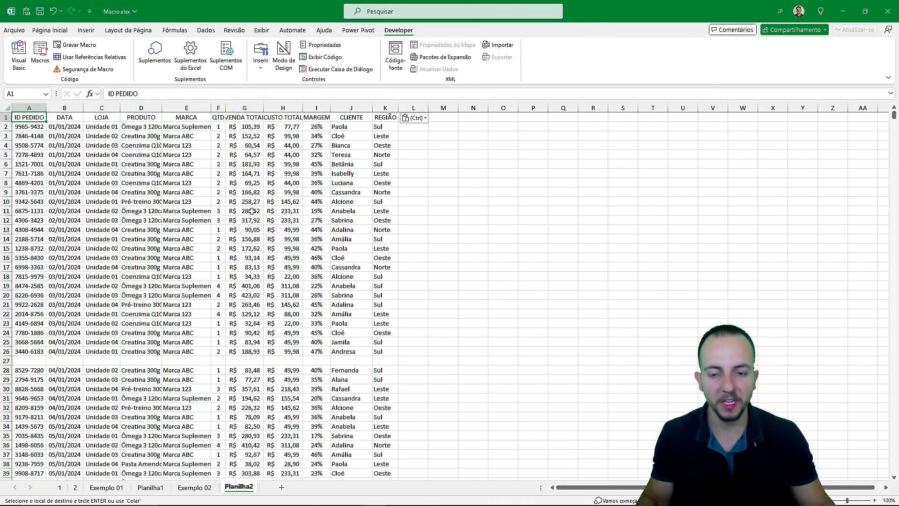
Run the tarefa_diaria macro on the raw orders data in Planilha2
{"action": "scroll", "coordinate": [251, 211], "scroll_direction": "down", "scroll_amount": 18}
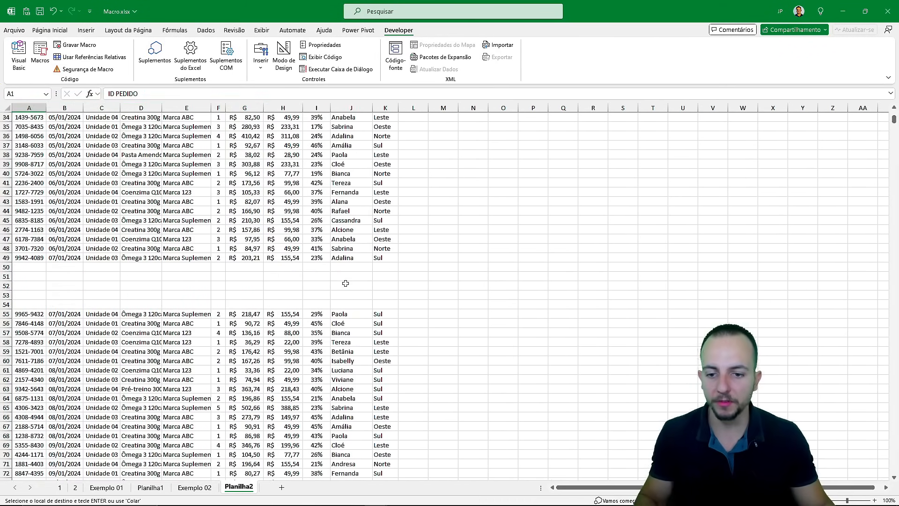
{"action": "scroll", "coordinate": [345, 283], "scroll_direction": "up", "scroll_amount": 18}
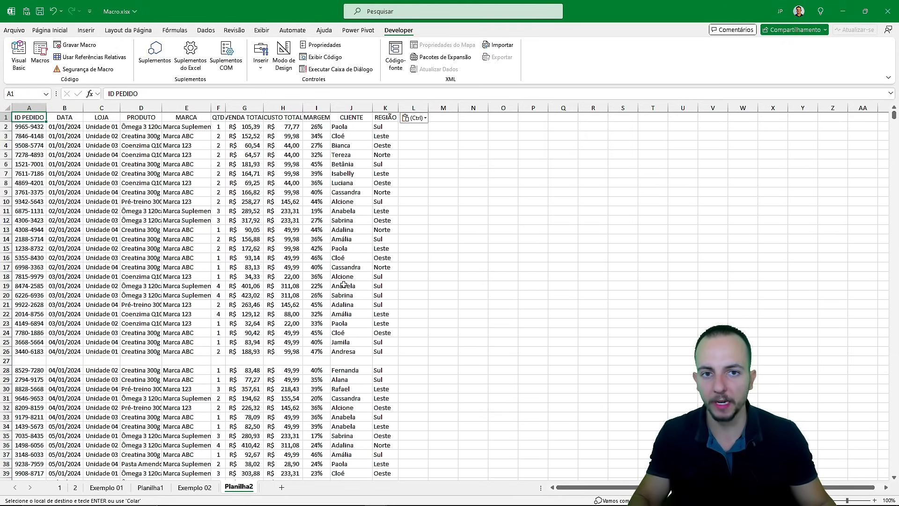
{"action": "key", "text": "ctrl+4"}
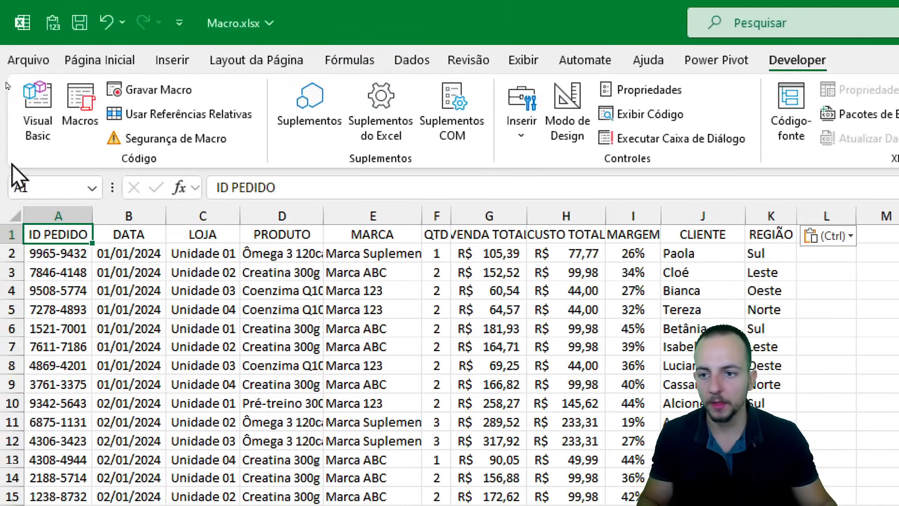
{"action": "left_click", "coordinate": [77, 117]}
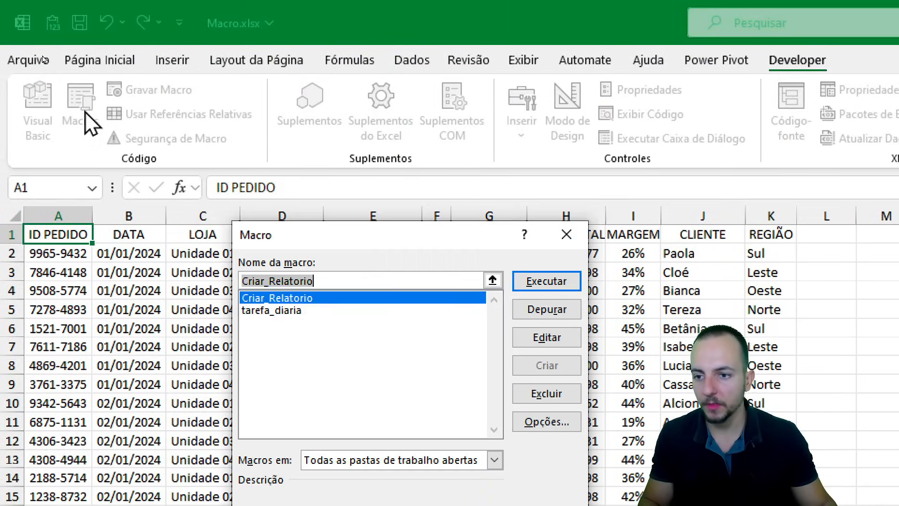
{"action": "left_click", "coordinate": [253, 311]}
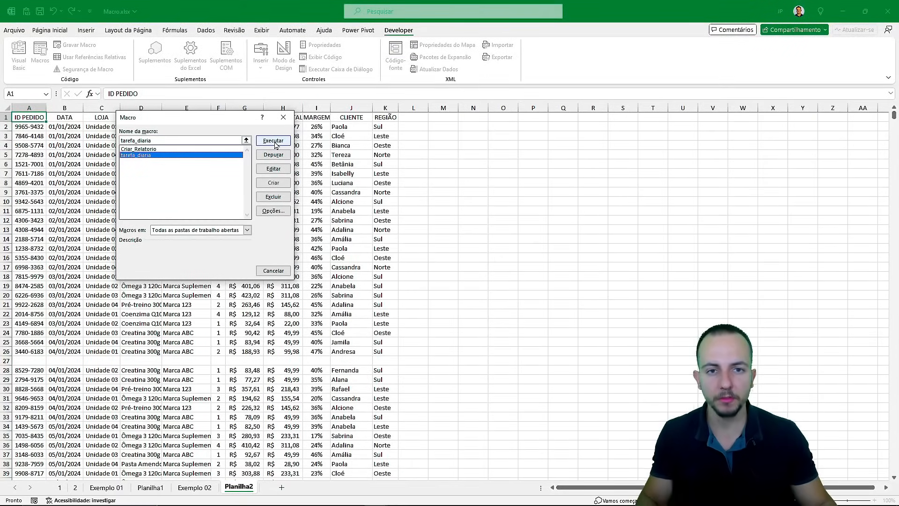
{"action": "left_click", "coordinate": [273, 141]}
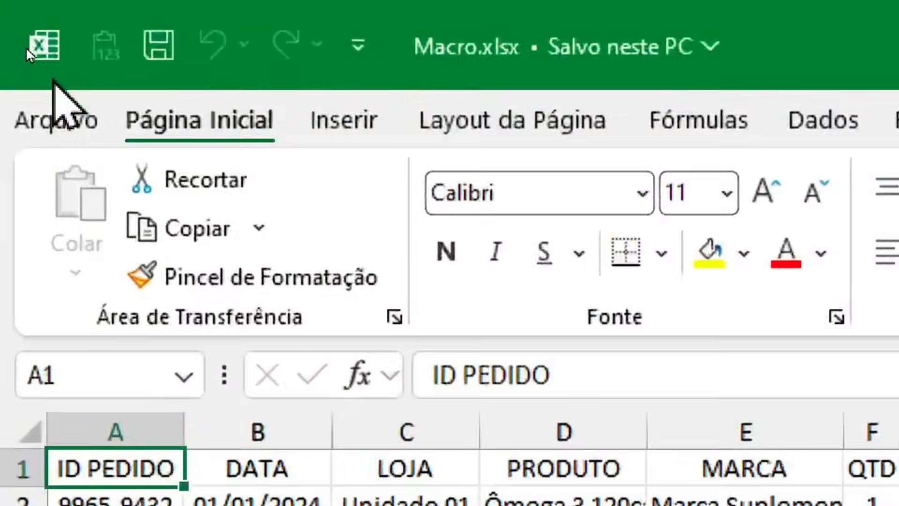
Start saving the workbook under a new format, setting the file type to Pasta de Trabalho Habilitada para Macro do Excel (*.xlsm)
{"action": "left_click", "coordinate": [62, 125]}
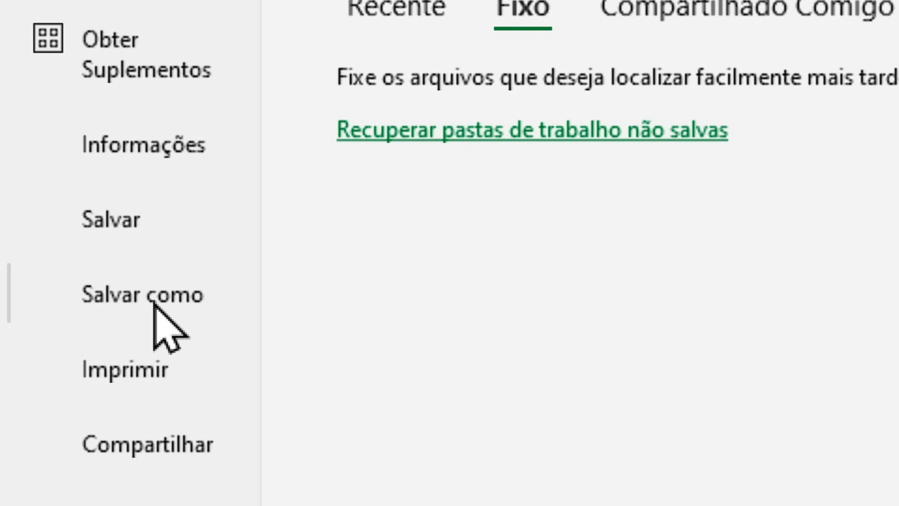
{"action": "left_click", "coordinate": [164, 314]}
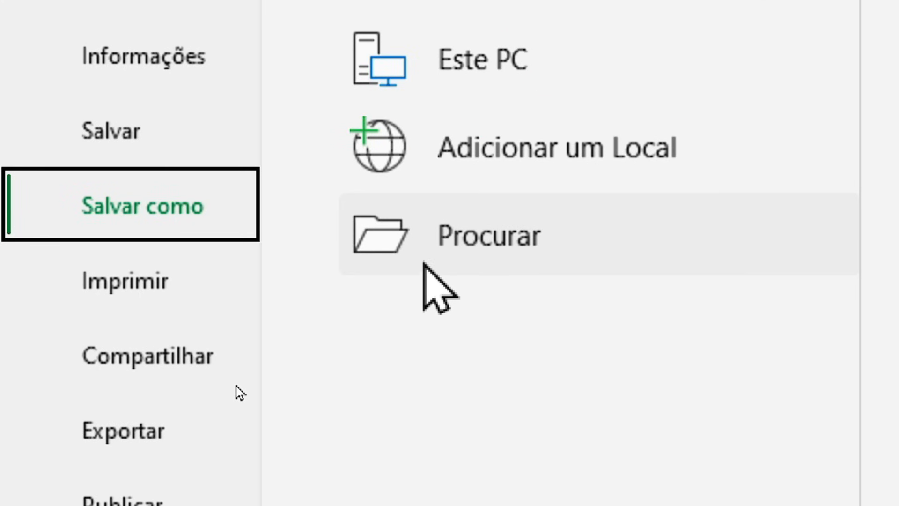
{"action": "left_click", "coordinate": [502, 250]}
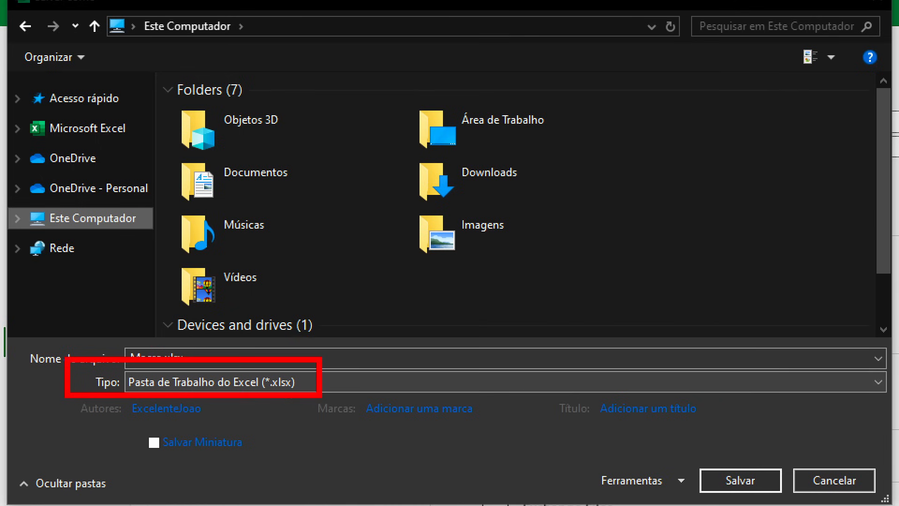
{"action": "left_click", "coordinate": [277, 382]}
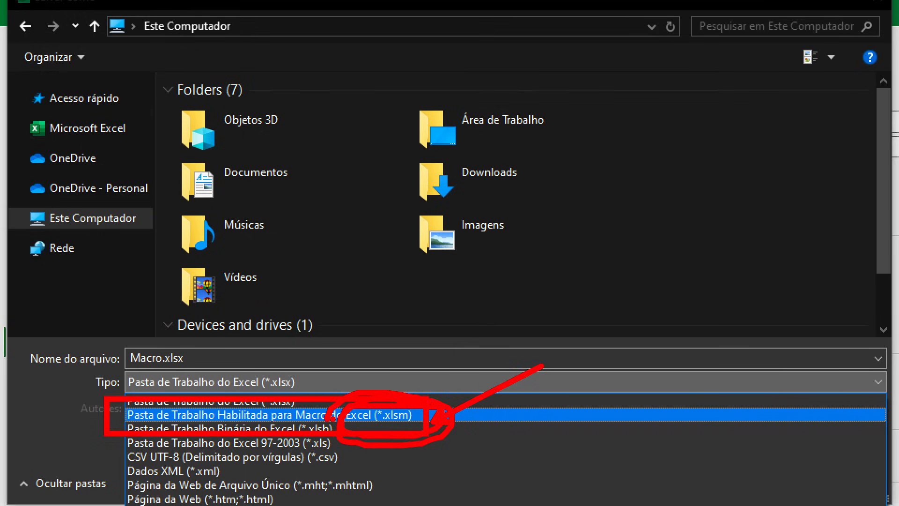
{"action": "left_click", "coordinate": [273, 414]}
{"action": "mouse_move", "coordinate": [123, 371]}
{"action": "left_mouse_down"}
{"action": "mouse_move", "coordinate": [337, 406]}
{"action": "mouse_move", "coordinate": [436, 398]}
{"action": "left_mouse_up"}
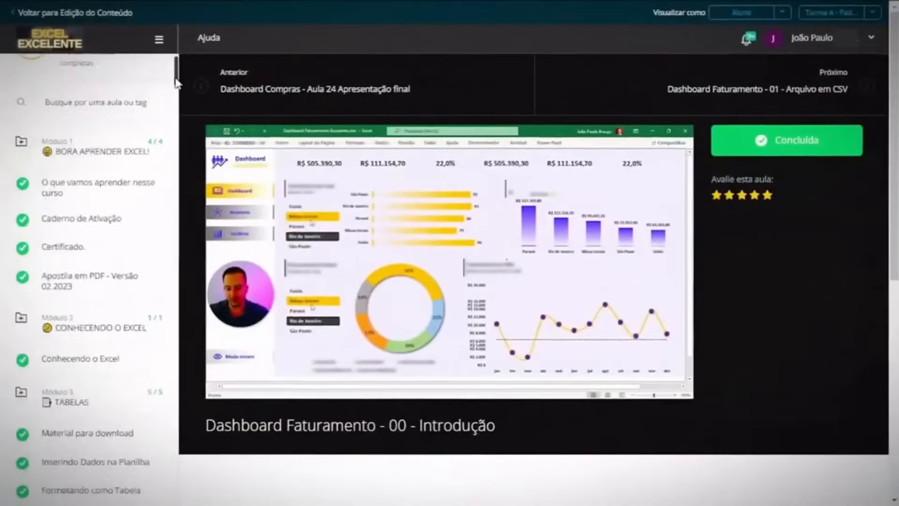
Browse the lesson list on the Excel Excelente course site and open the lesson "Como baixar o Power BI gratuitamente"
{"action": "left_click_drag", "start_coordinate": [176, 77], "coordinate": [171, 285]}
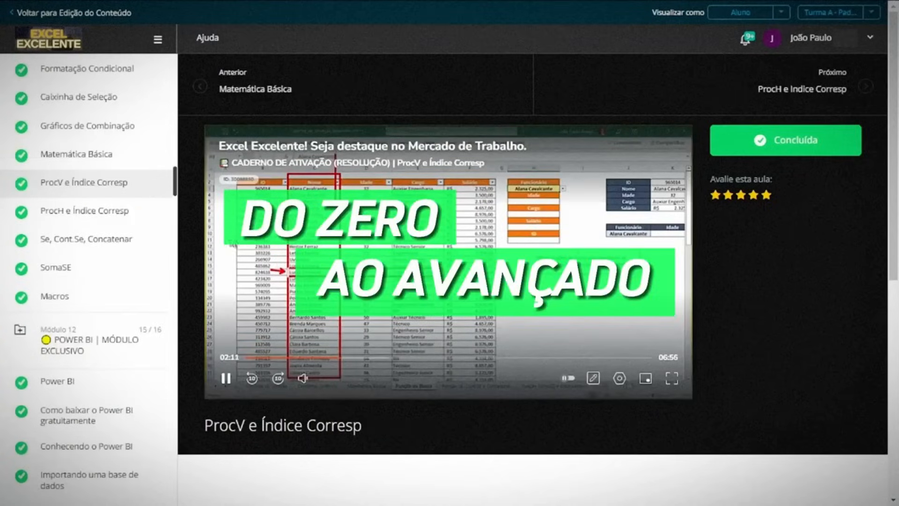
{"action": "left_click_drag", "start_coordinate": [176, 188], "coordinate": [143, 185]}
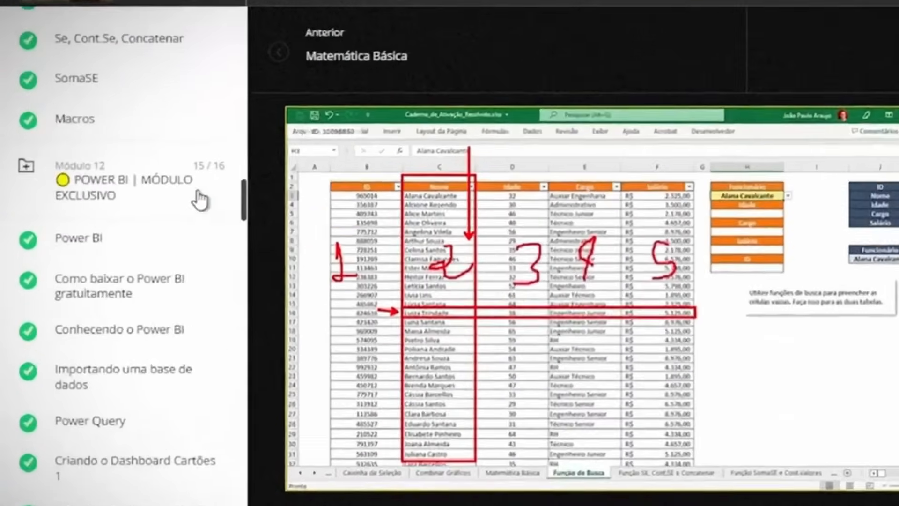
{"action": "left_click", "coordinate": [119, 285]}
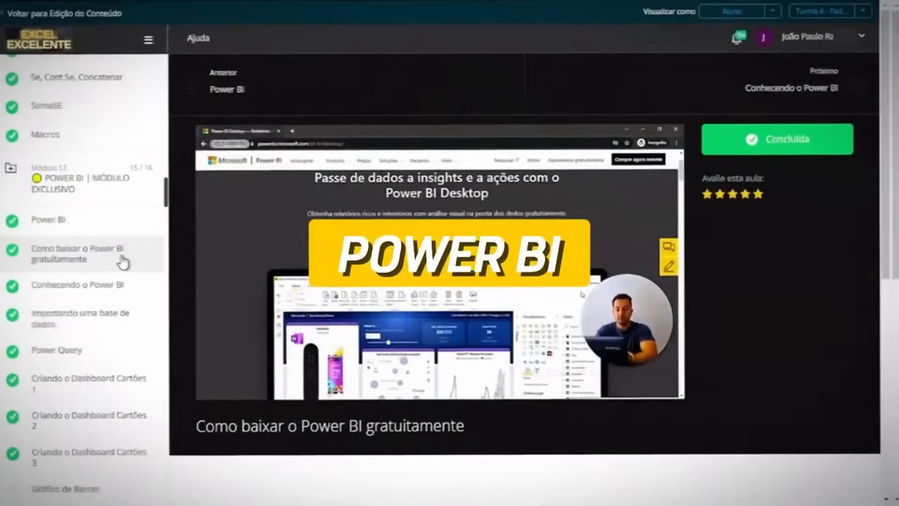